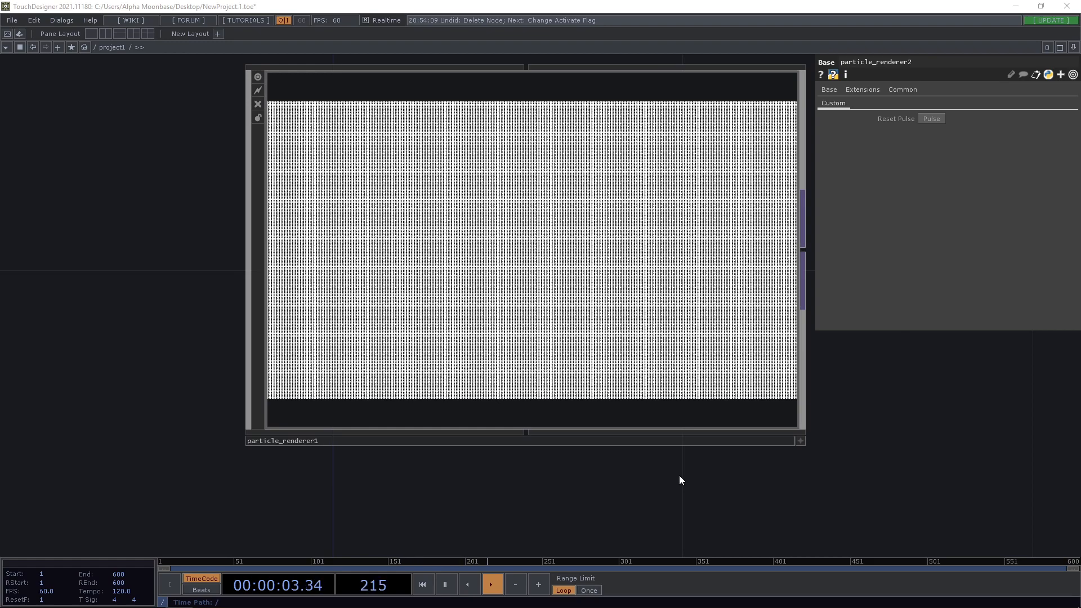
- Fill the pane with particle_renderer1's preview and show the Particle Walker page beside it
left_click(799, 440)
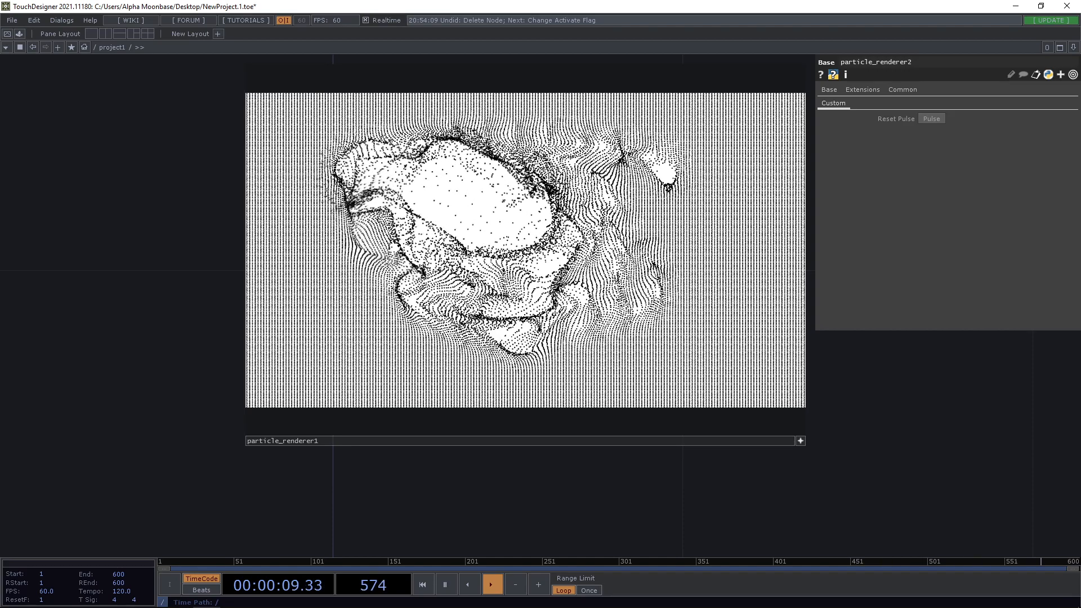
left_click_drag(703, 62, 578, 85)
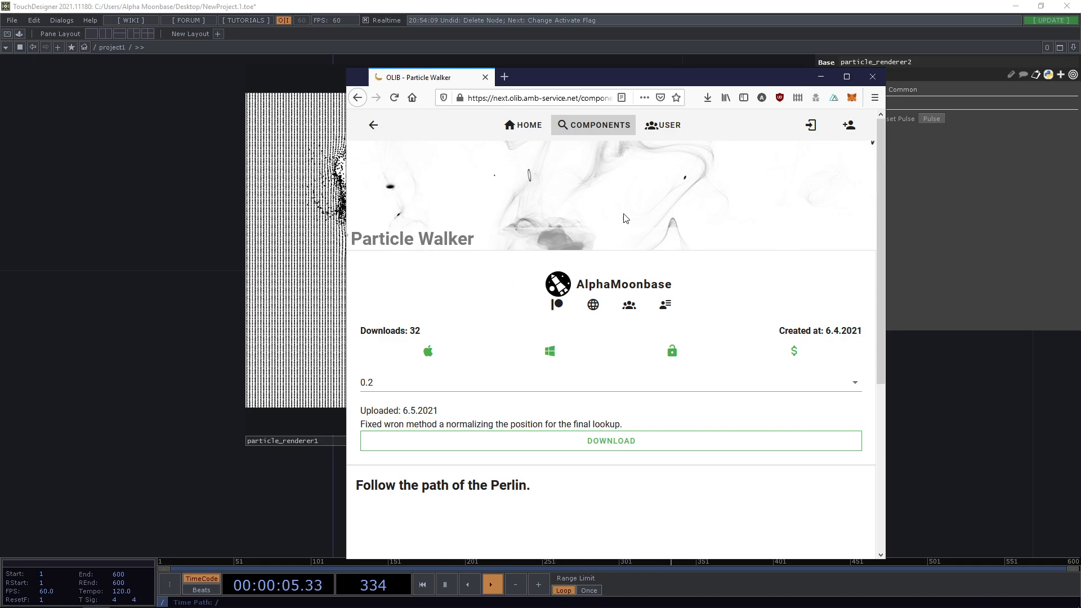
left_click_drag(616, 80, 1064, 152)
- Dismiss the browser and return to the network showing both renderers
left_click(820, 76)
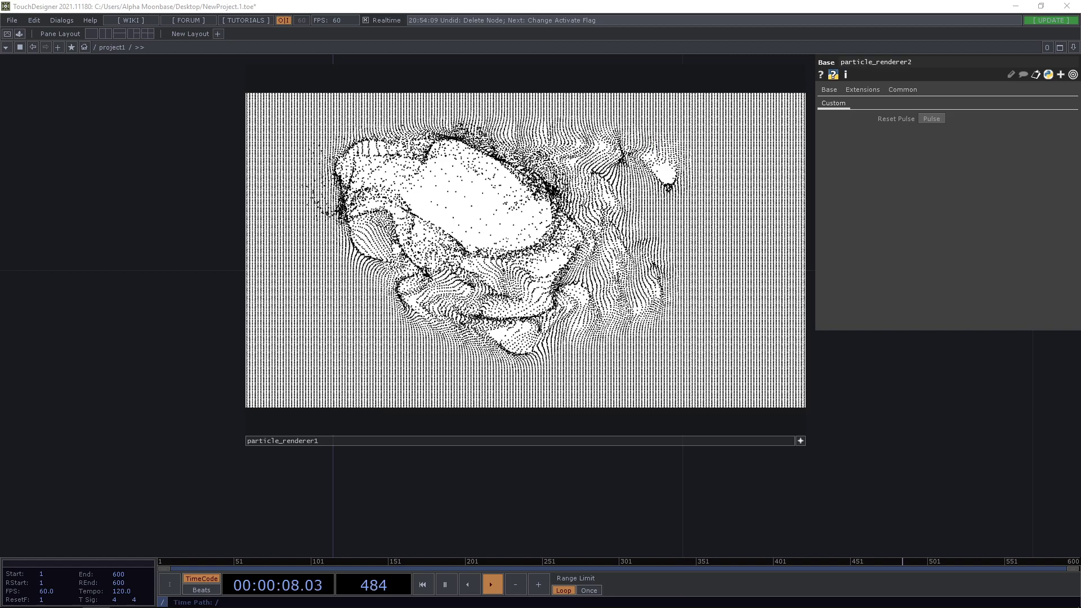
left_click(799, 440)
key("h")
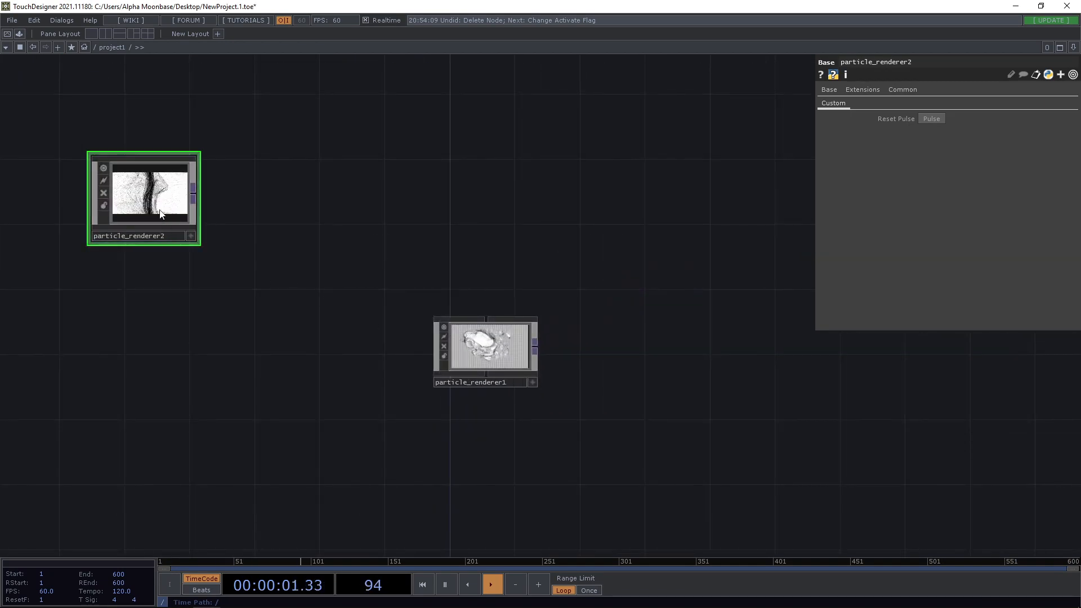
- Place particle_renderer2 above particle_renderer1, move renderer1 right and centre renderer2 in view
left_click_drag(160, 213, 459, 232)
scroll(507, 337, "up", 2)
left_click(463, 398)
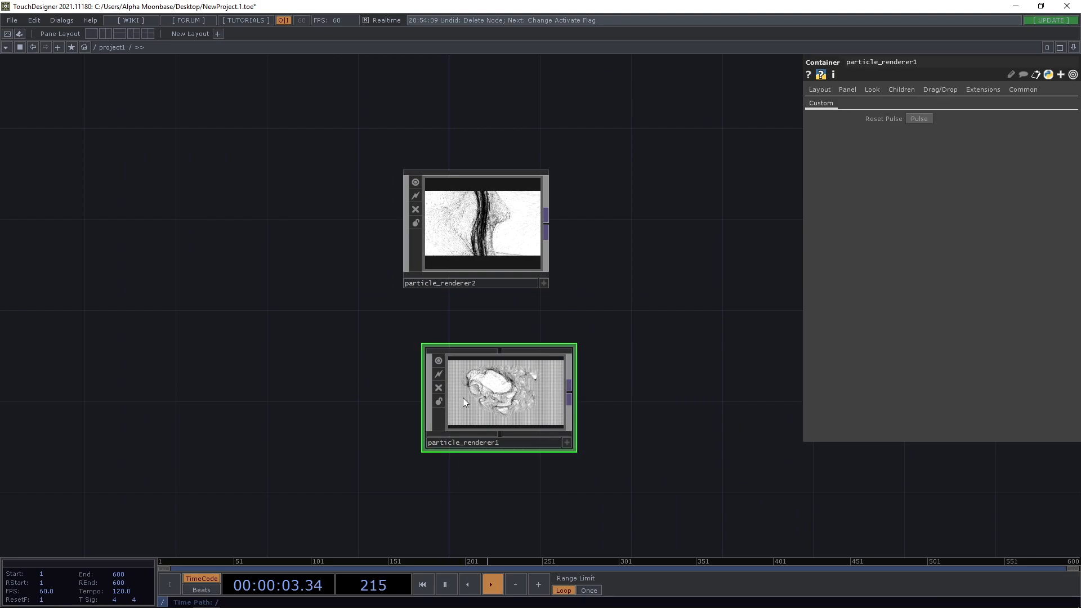
left_click_drag(463, 397, 576, 349)
mouse_move(629, 479)
left_mouse_down()
mouse_move(477, 360)
mouse_move(607, 318)
mouse_move(577, 425)
left_mouse_up()
scroll(397, 294, "up", 3)
left_click_drag(479, 325, 605, 432)
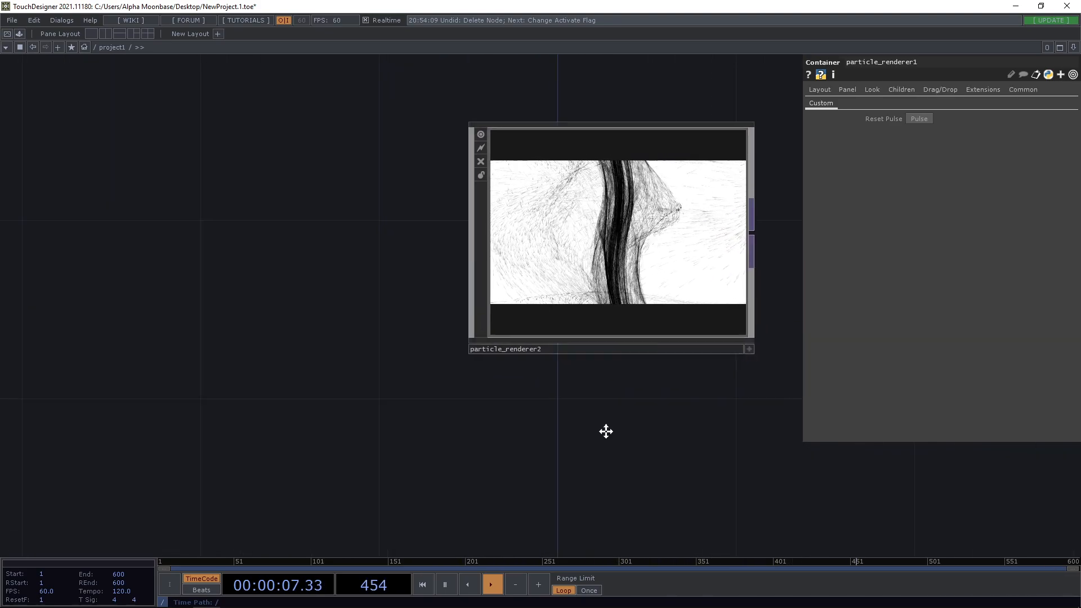
scroll(515, 278, "up", 2)
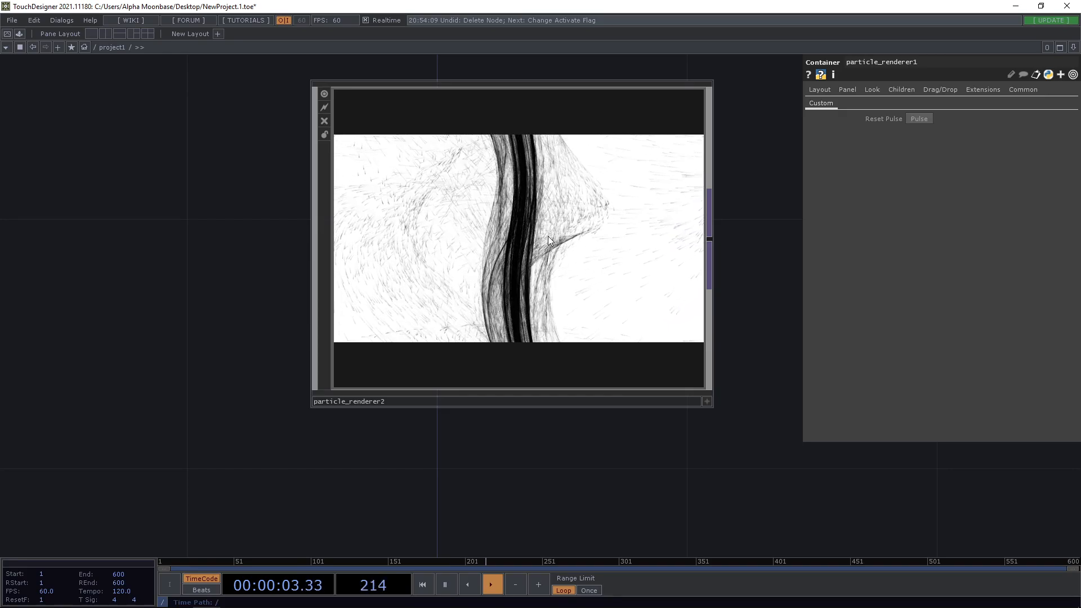
- Enter particle_renderer2 and look around its noised_driver and renderer nodes
left_click(531, 218)
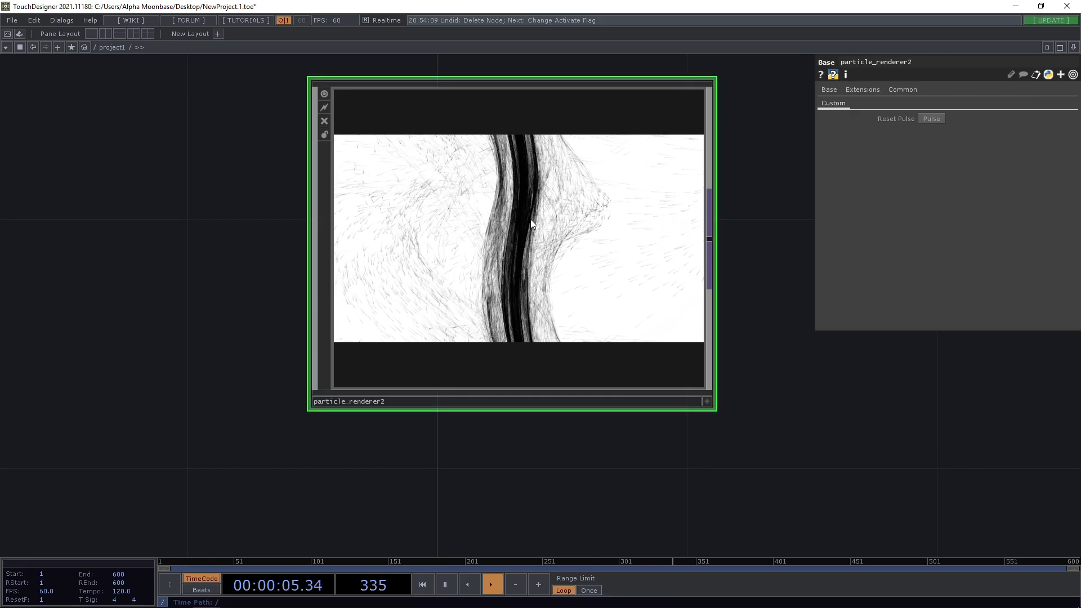
scroll(530, 219, "up", 5)
scroll(519, 342, "up", 5)
scroll(524, 364, "up", 3)
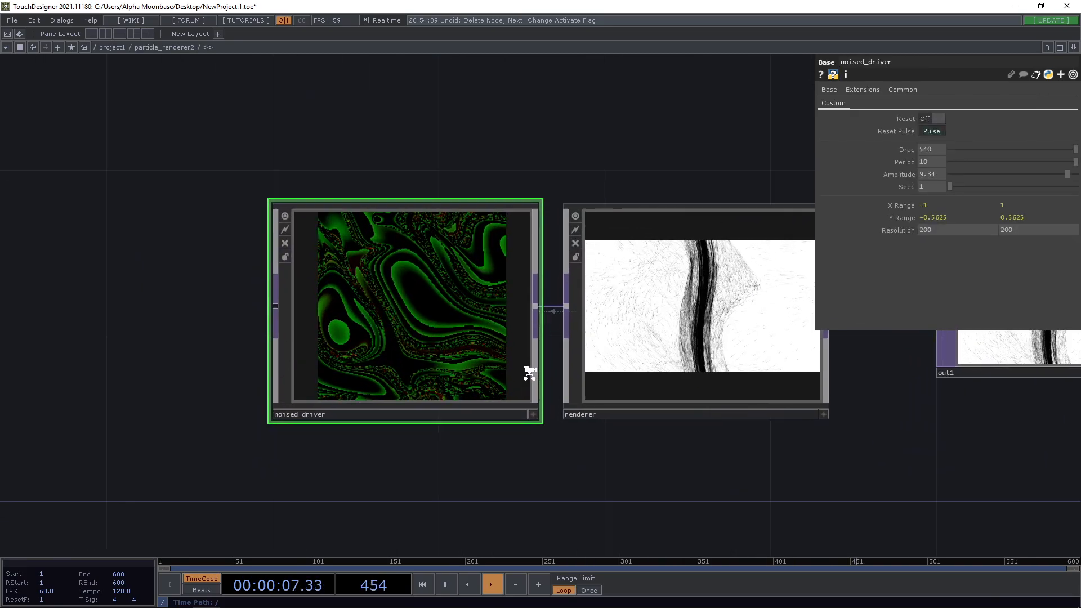
scroll(531, 374, "up", 2)
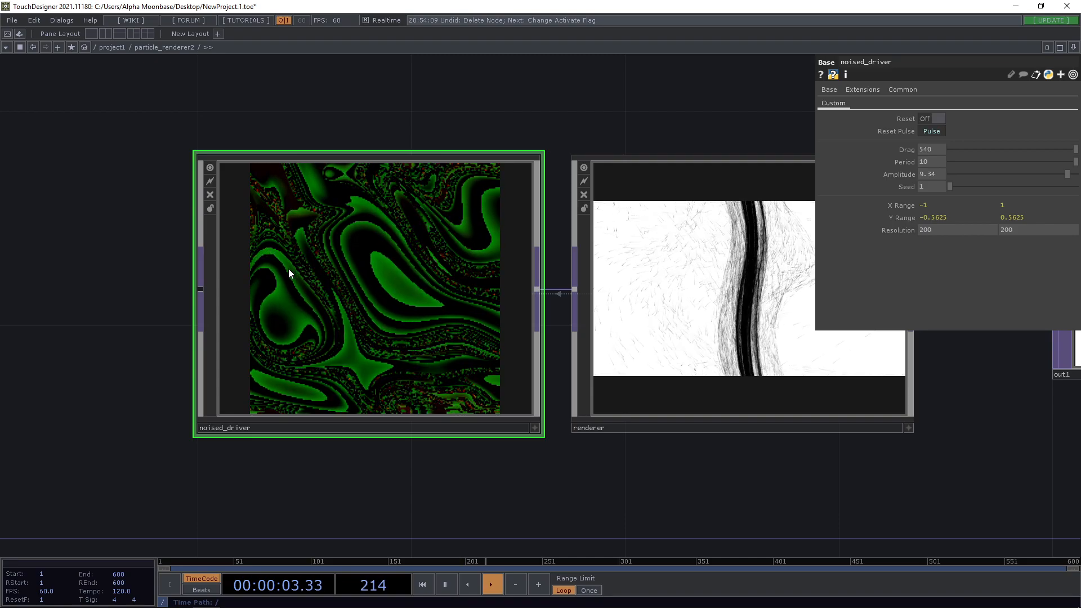
scroll(215, 225, "down", 1)
scroll(143, 239, "up", 1)
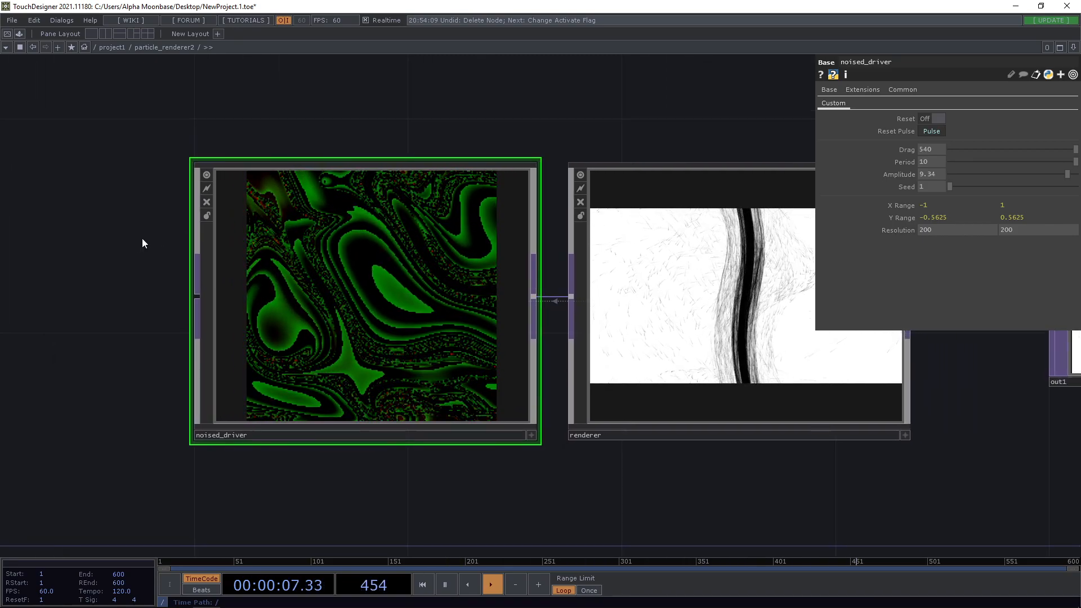
left_click_drag(143, 239, 5, 181)
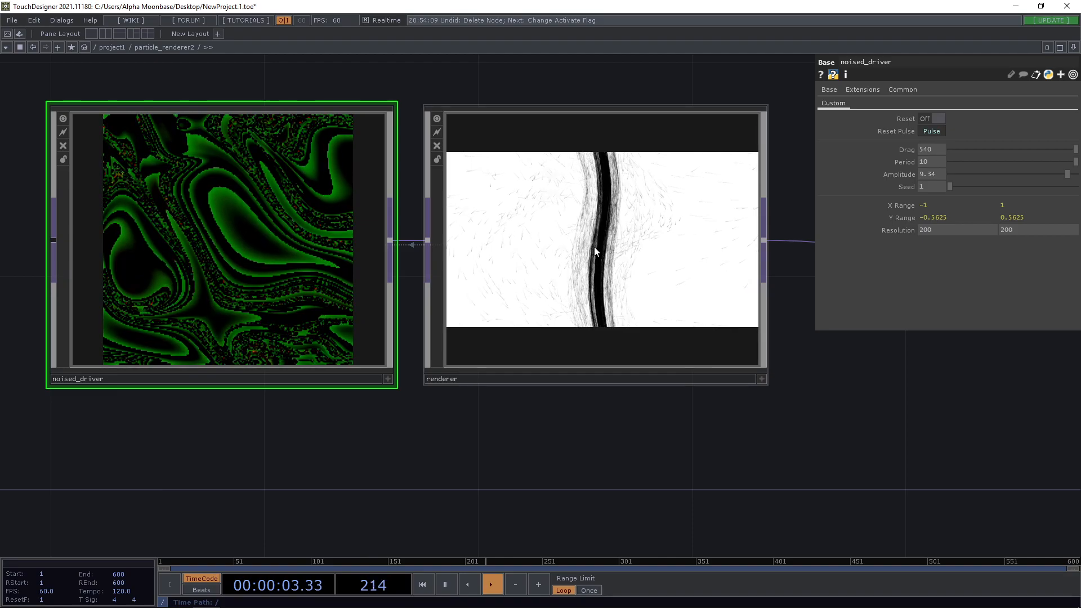
left_click_drag(587, 397, 773, 414)
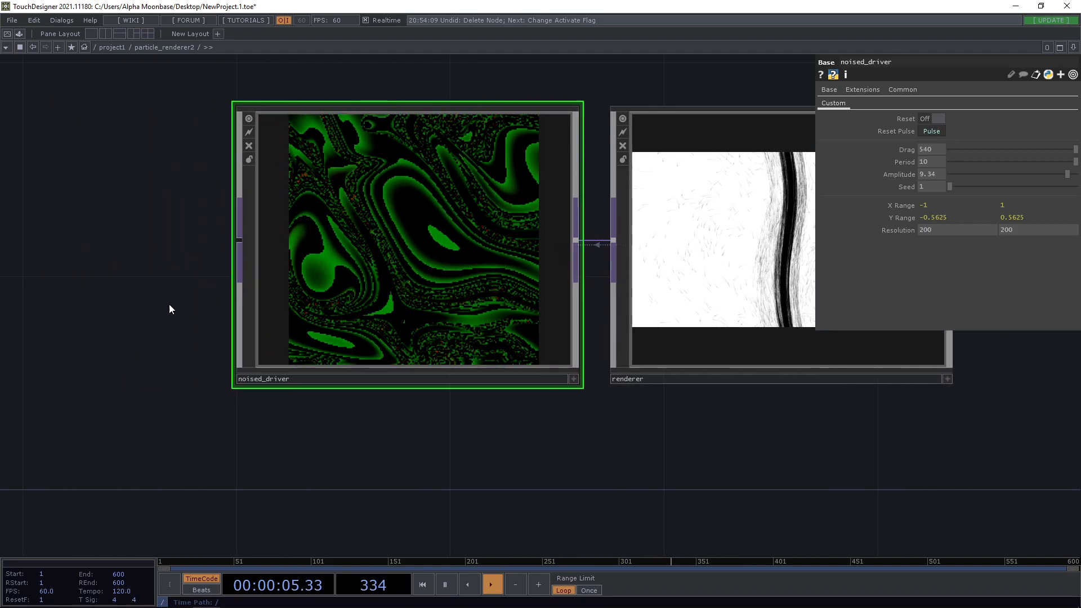
left_click_drag(169, 309, 228, 321)
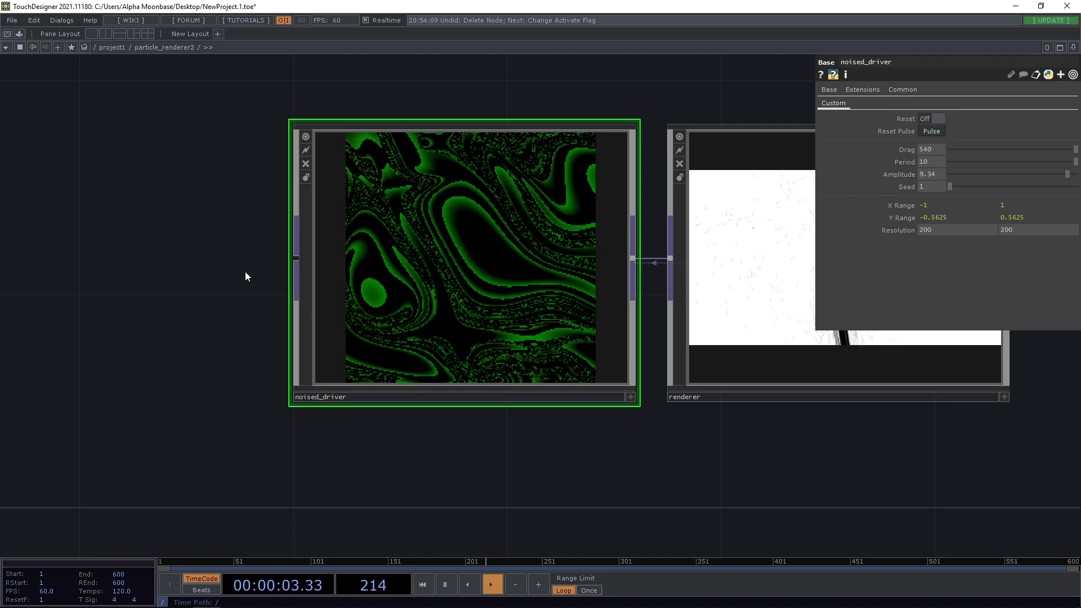
left_click_drag(245, 270, 214, 302)
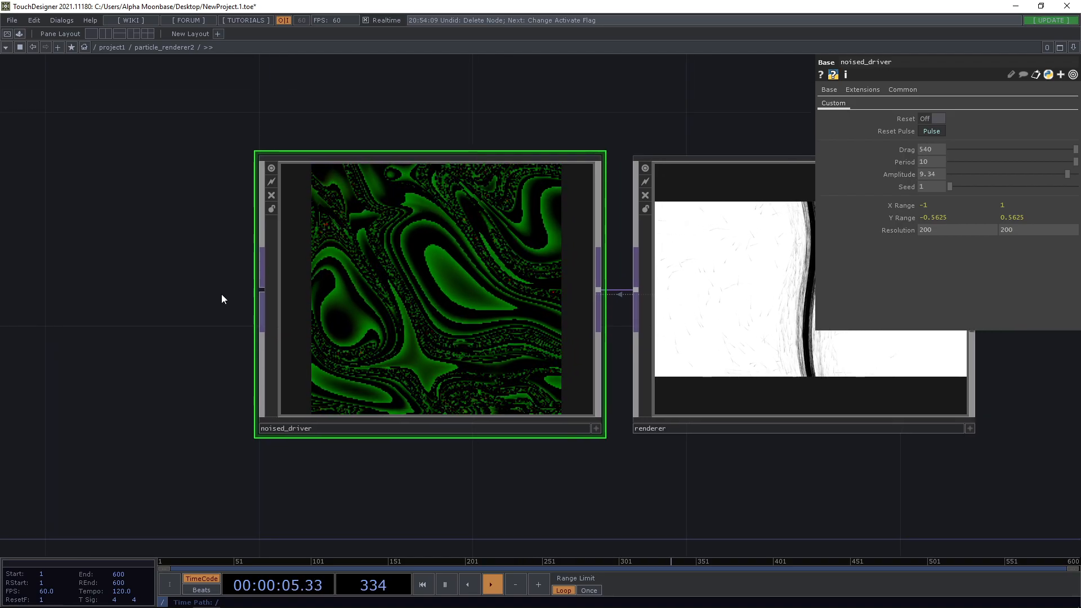
scroll(207, 294, "down", 3)
mouse_move(168, 270)
left_mouse_down()
mouse_move(236, 235)
mouse_move(265, 254)
mouse_move(302, 254)
left_mouse_up()
scroll(263, 263, "up", 2)
scroll(335, 252, "down", 2)
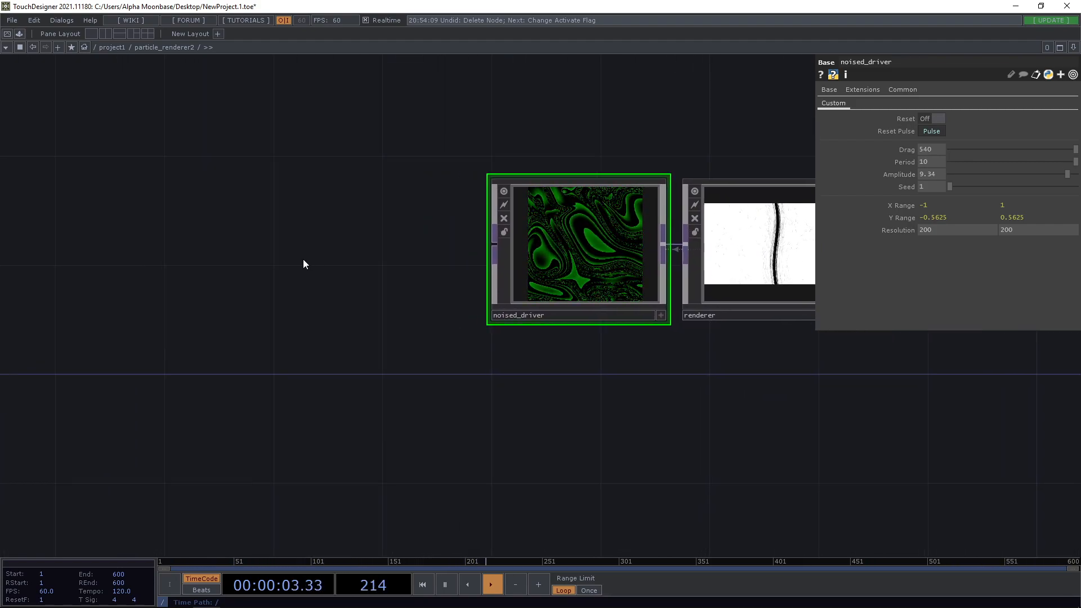
left_click_drag(247, 241, 262, 240)
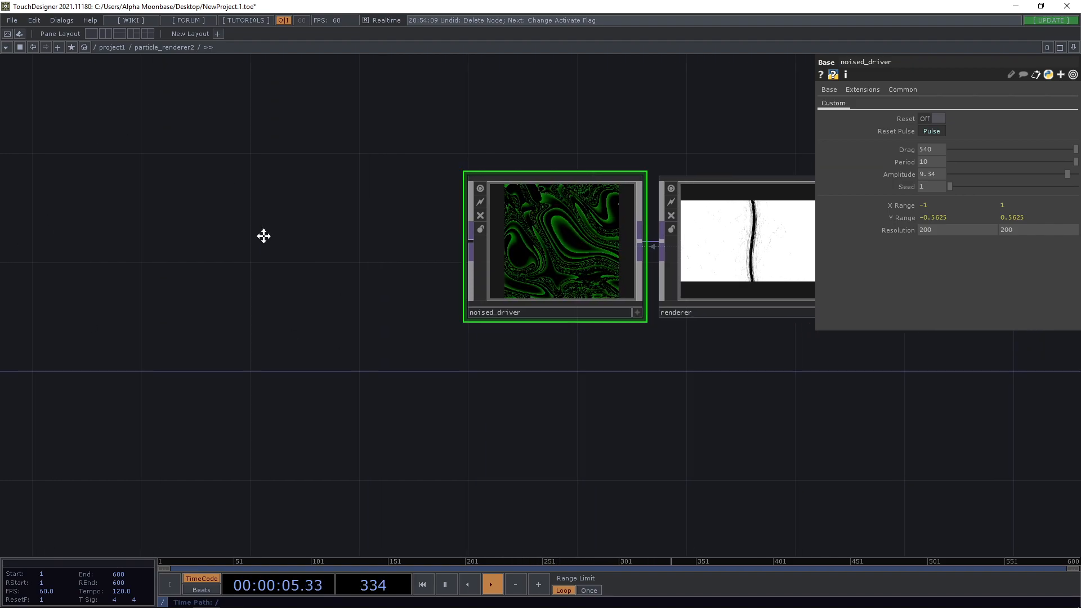
scroll(262, 239, "up", 1)
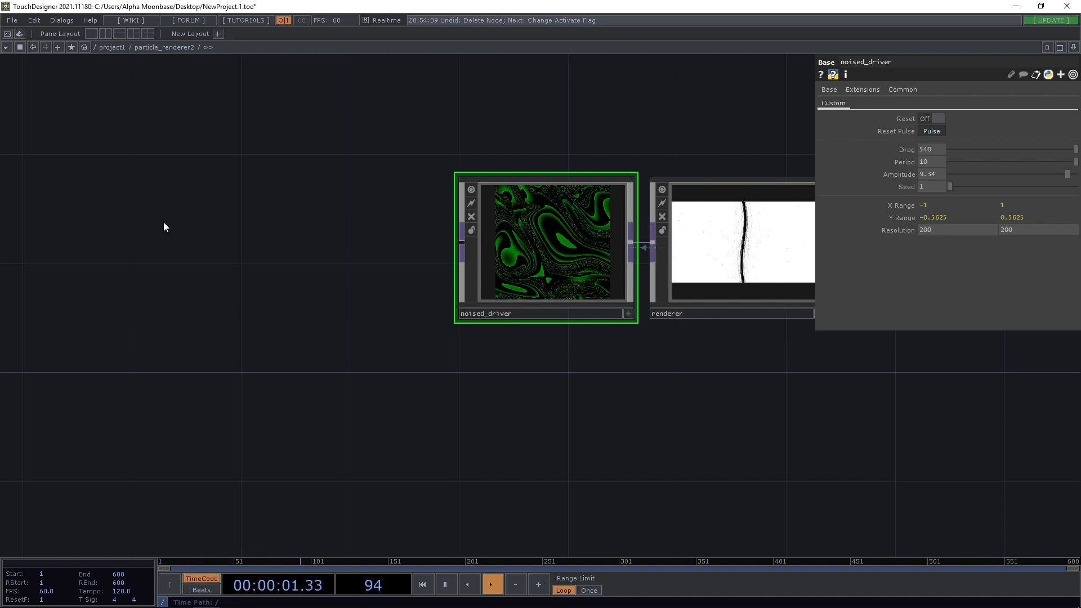
- Go back up to project1 and recentre particle_renderer2 in view
left_click(113, 47)
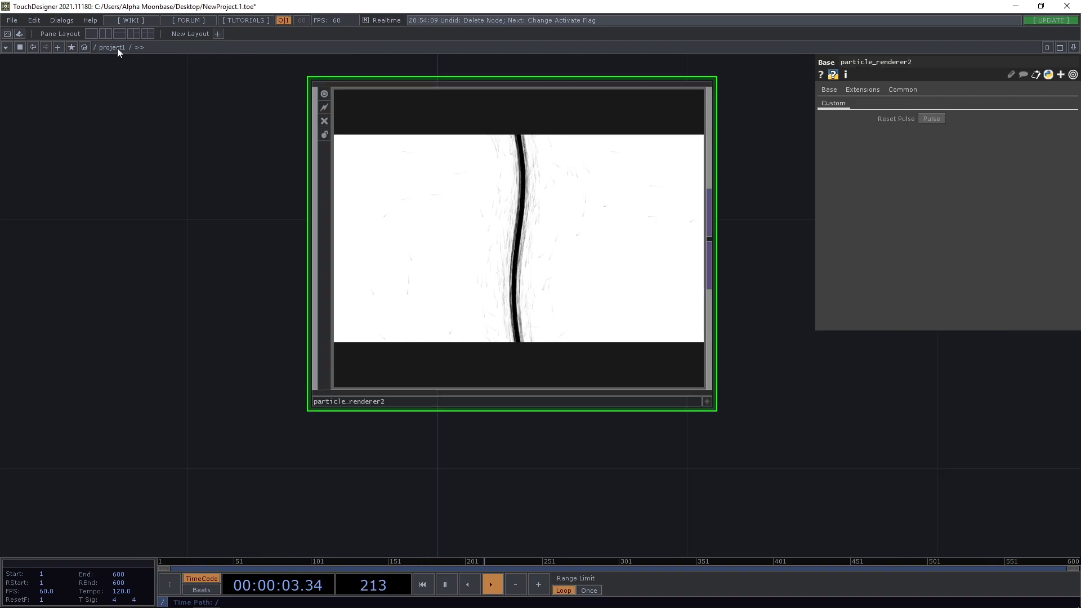
left_click_drag(719, 448, 661, 431)
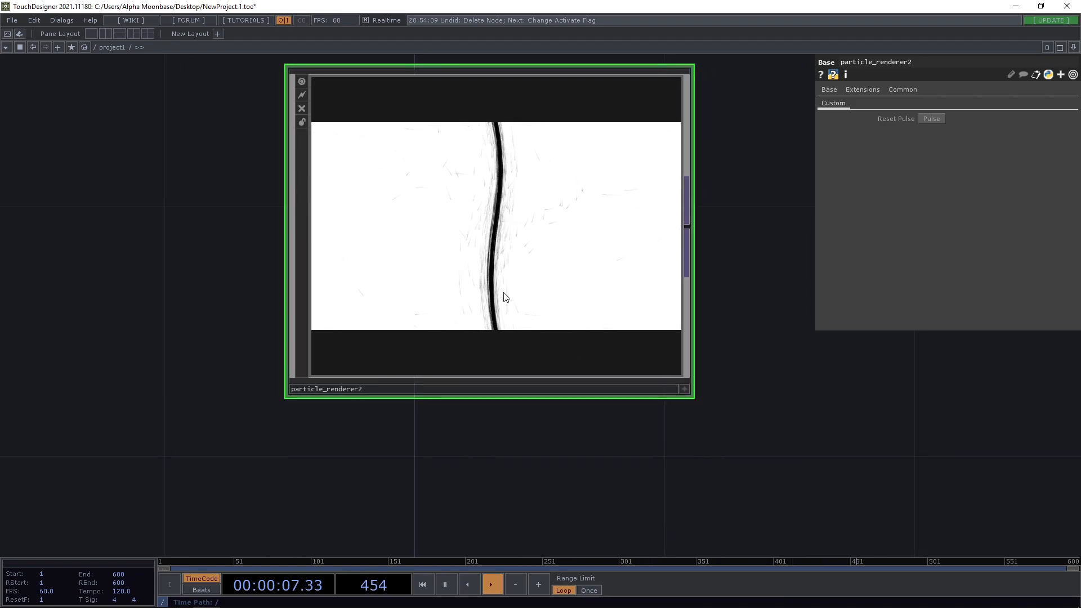
left_click_drag(446, 135, 489, 410)
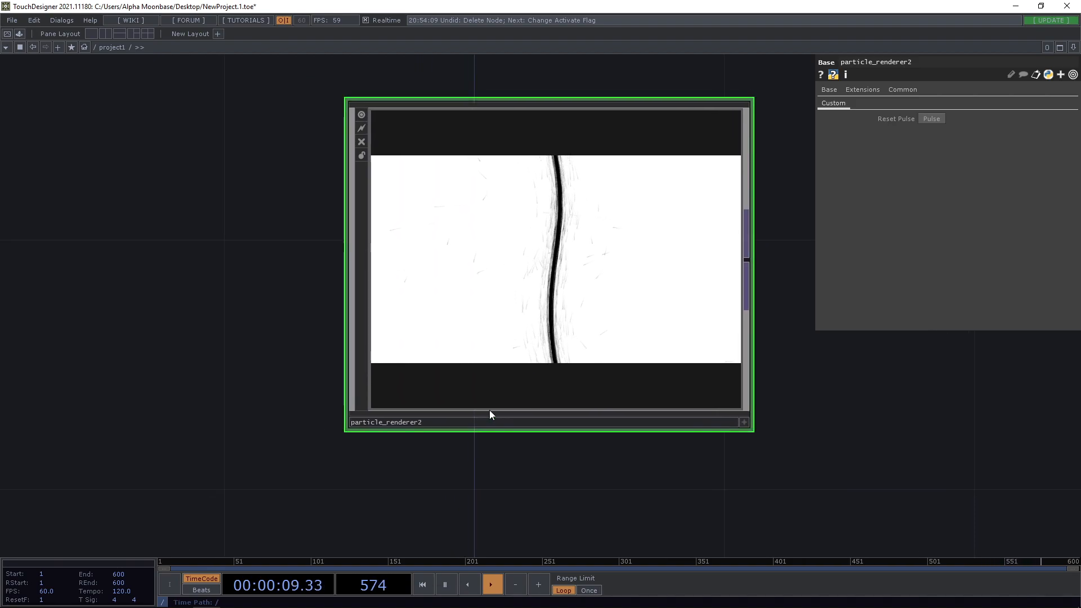
left_click_drag(608, 456, 661, 426)
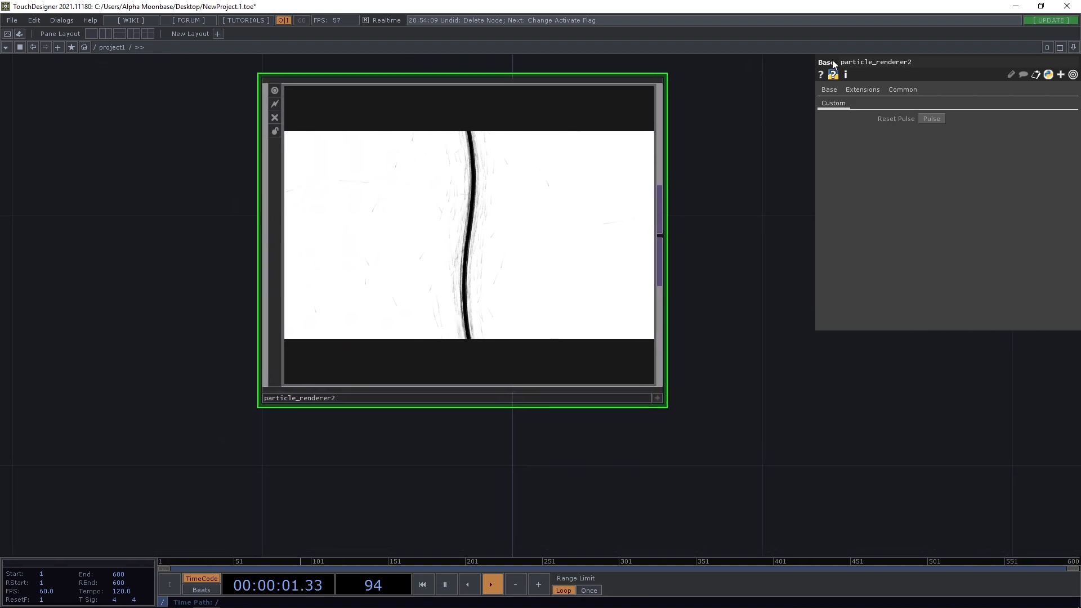
- Bring up Change OP Type for particle_renderer2 from its context menu
right_click(499, 217)
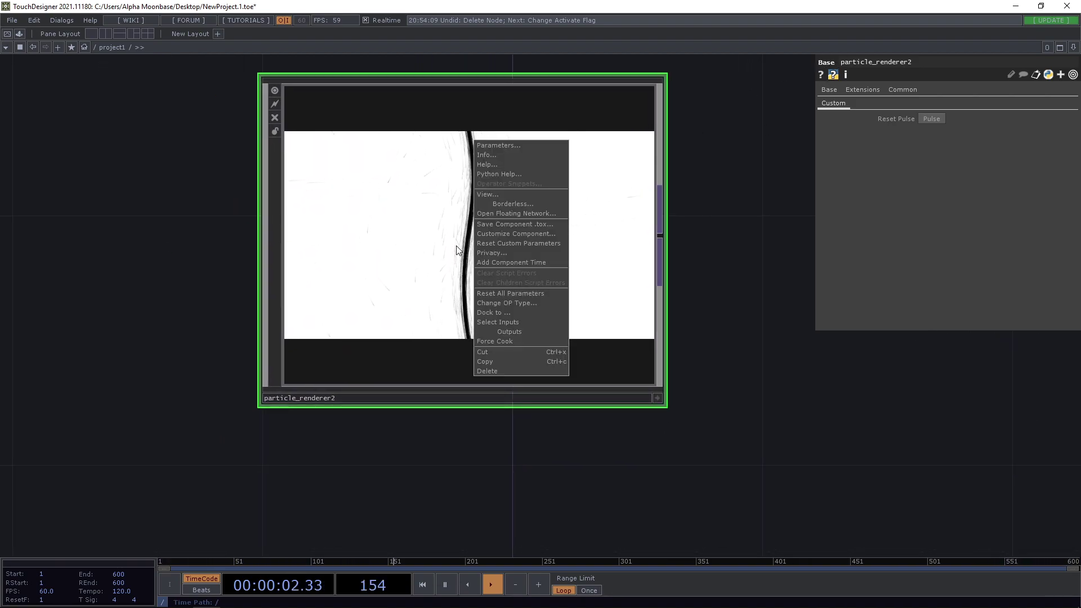
left_click(507, 303)
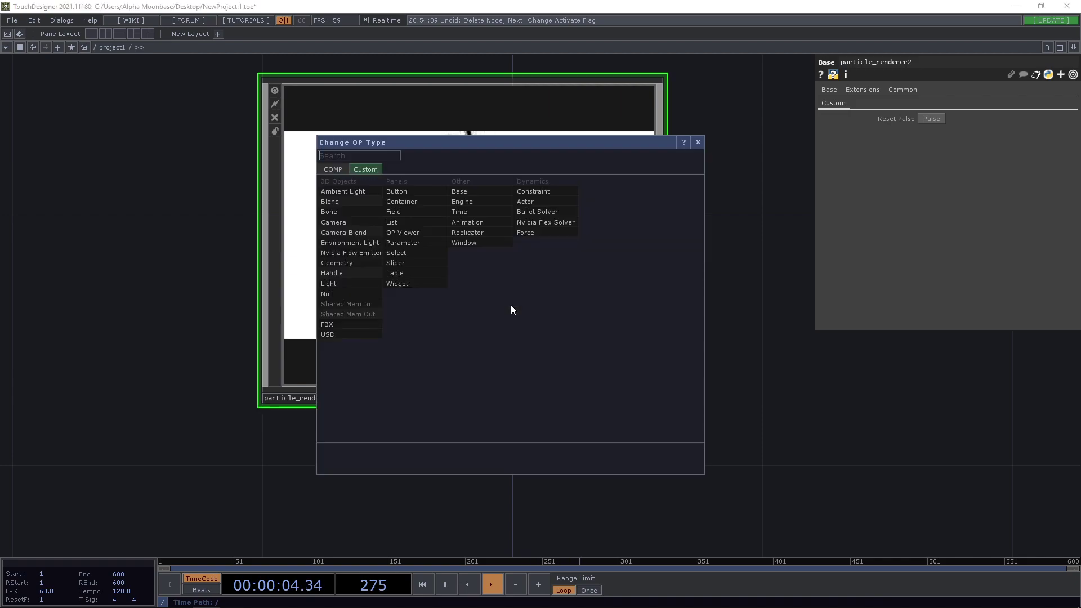
- Convert particle_renderer2 to a Container with layout Width 1280 and Height 720
left_click(410, 201)
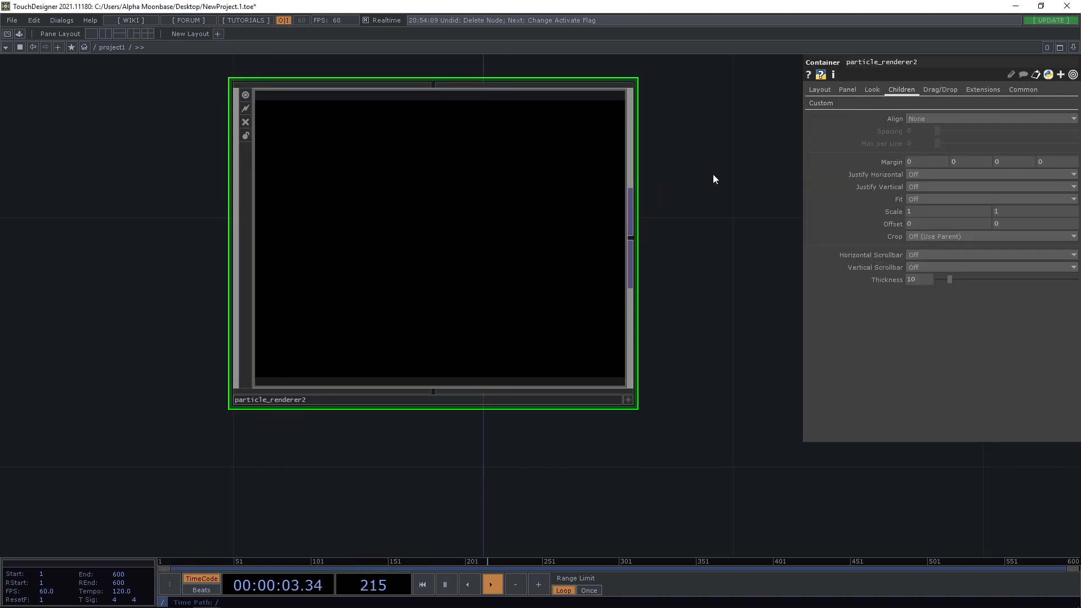
left_click(821, 88)
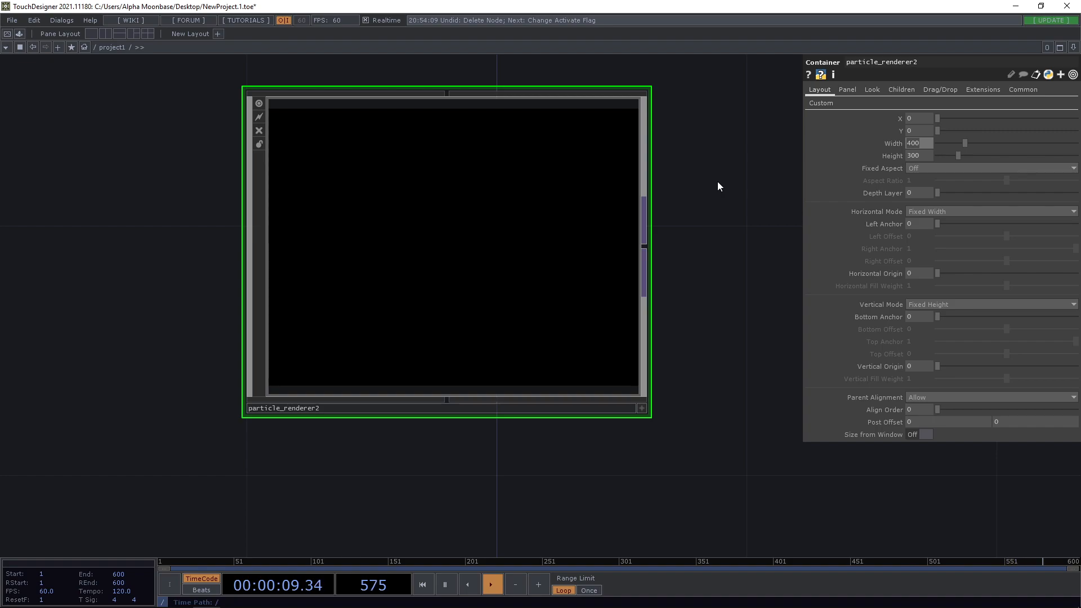
type("80")
key("Tab")
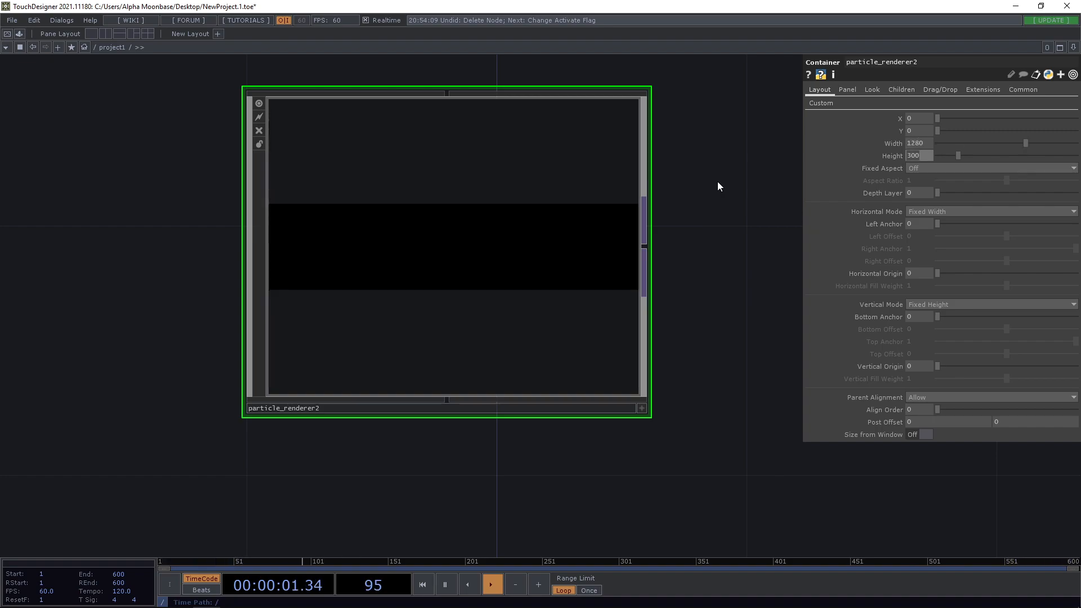
type("720")
key("Return")
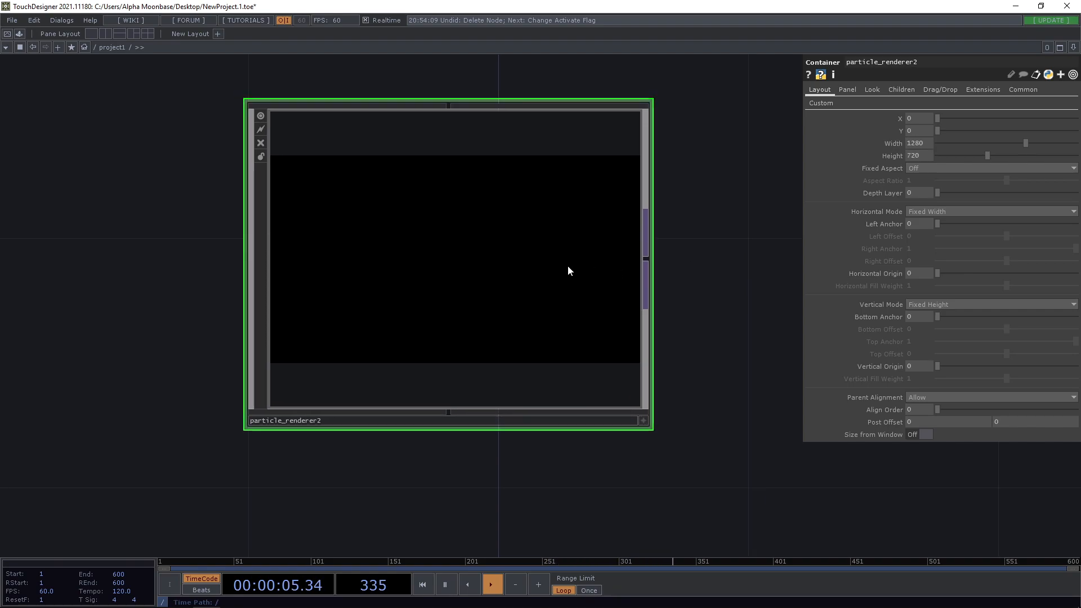
- Set the container's Background TOP to ./out1, then dive inside particle_renderer2
left_click(871, 89)
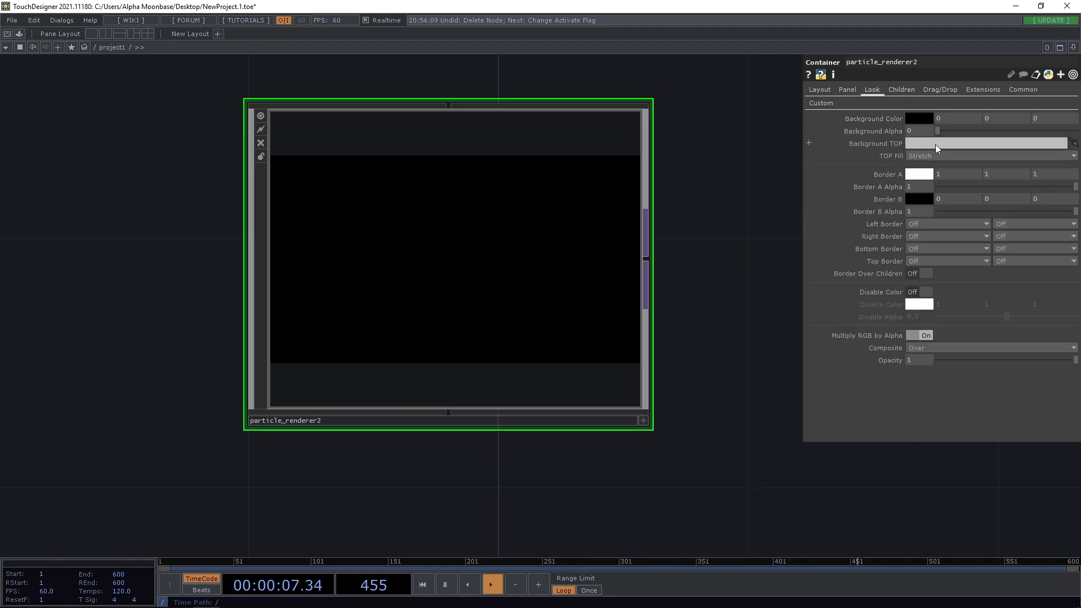
left_click(926, 145)
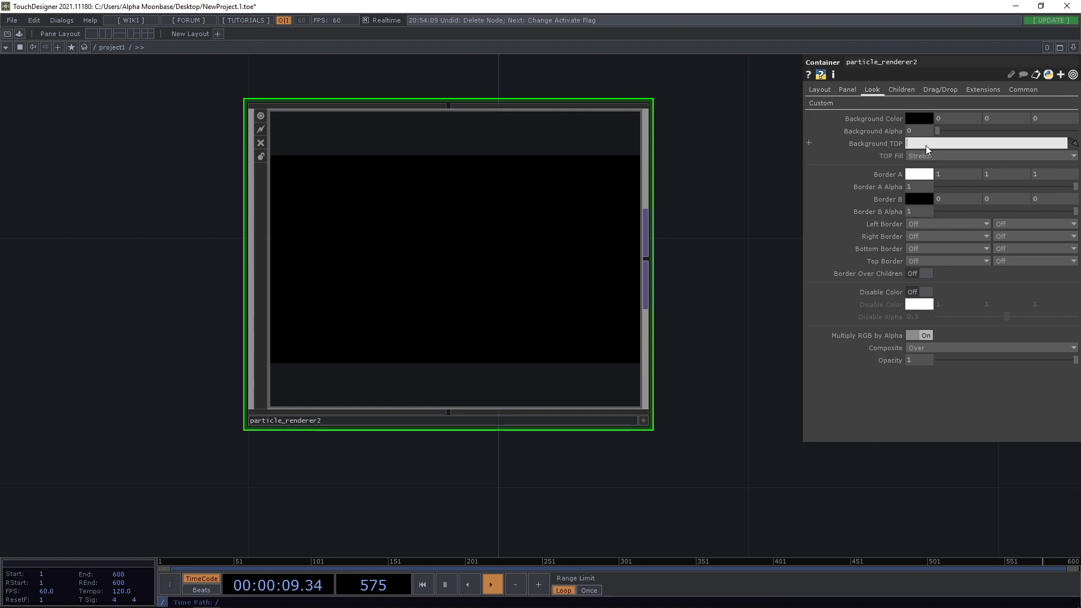
type("./out1")
key("Return")
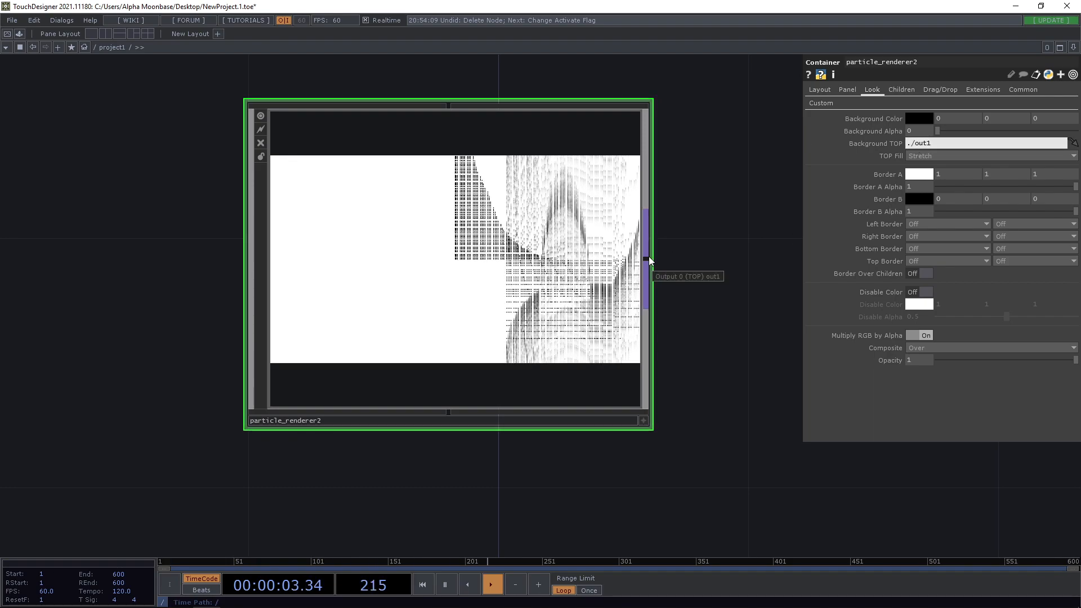
left_click_drag(681, 292, 693, 279)
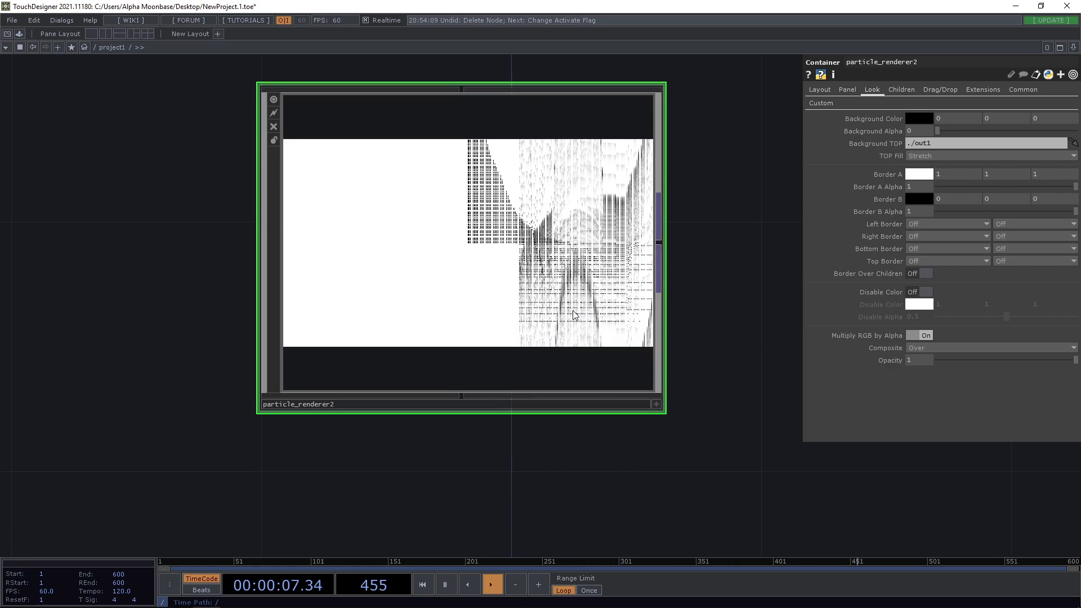
key("Return")
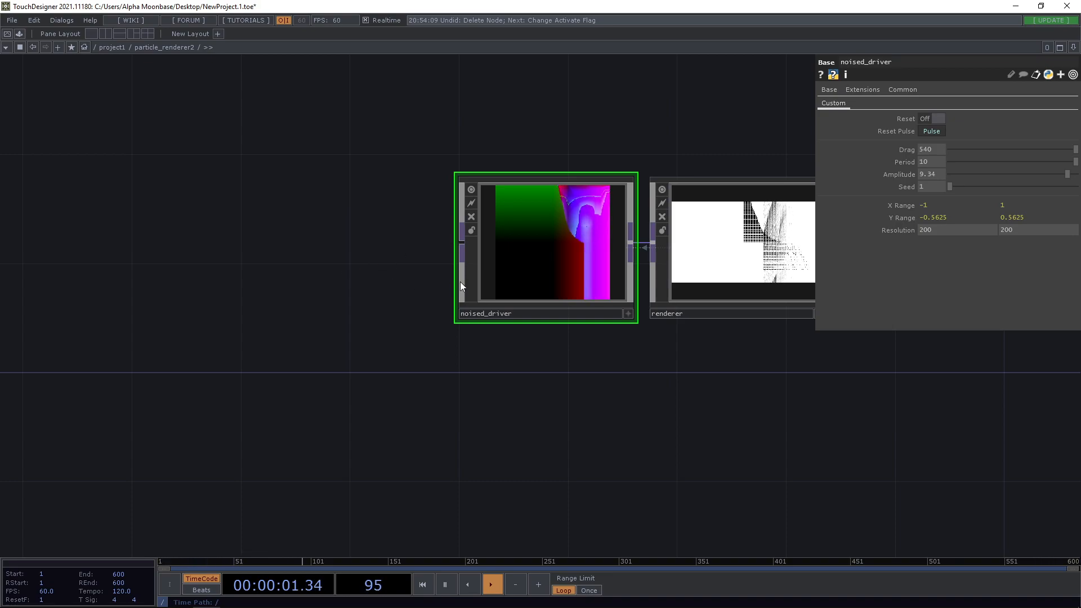
- Inside noised_driver, check and set planeUV's Pixel Format
left_click_drag(531, 399, 499, 397)
scroll(513, 390, "up", 1)
scroll(505, 368, "up", 1)
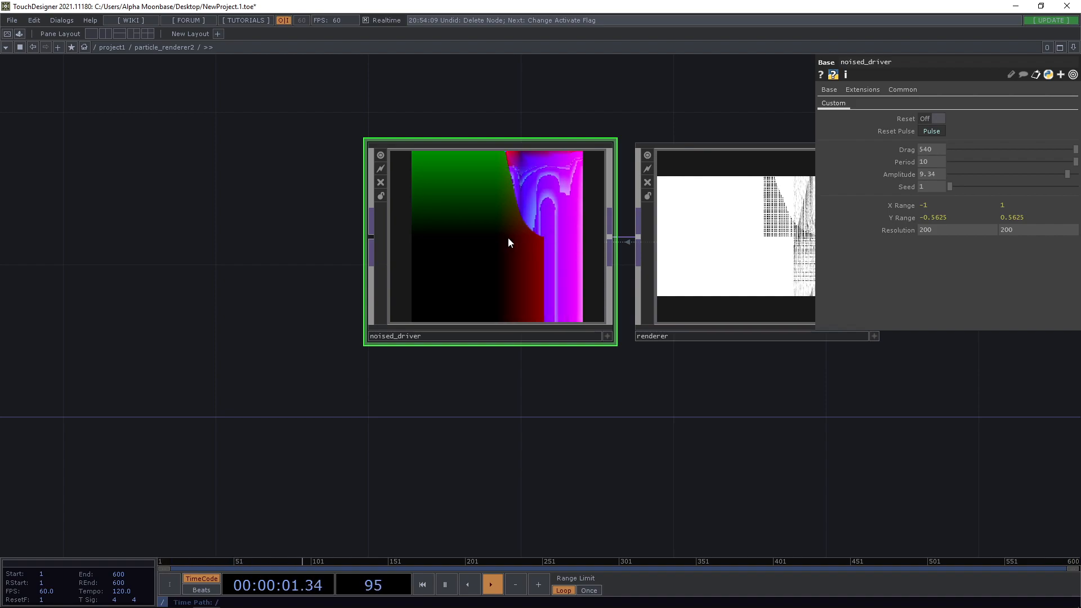
key("Return")
scroll(381, 260, "up", 3)
scroll(376, 296, "up", 3)
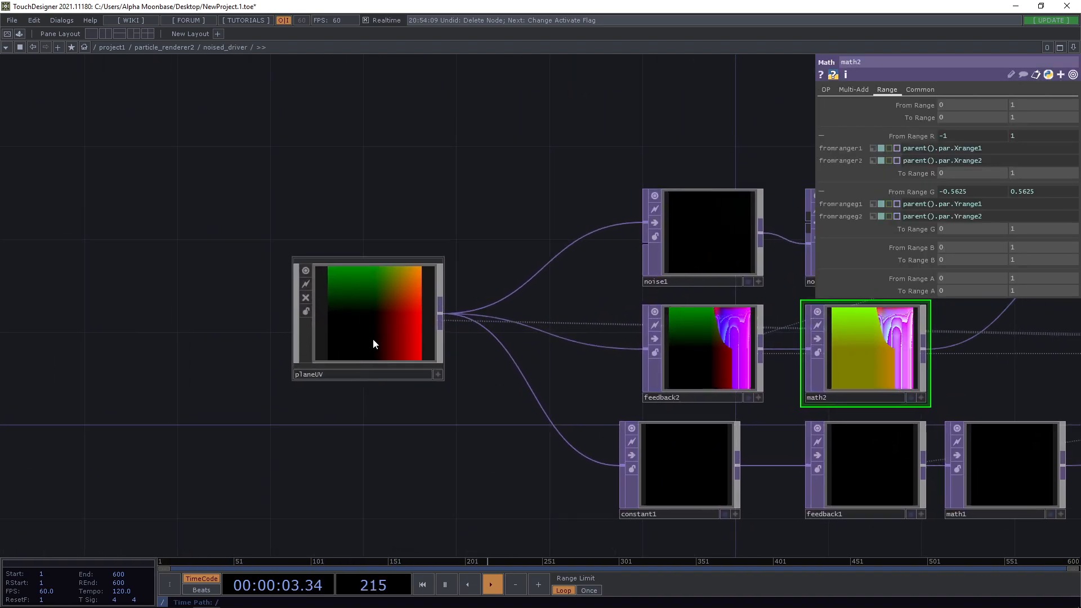
left_click(373, 338)
left_click(966, 115)
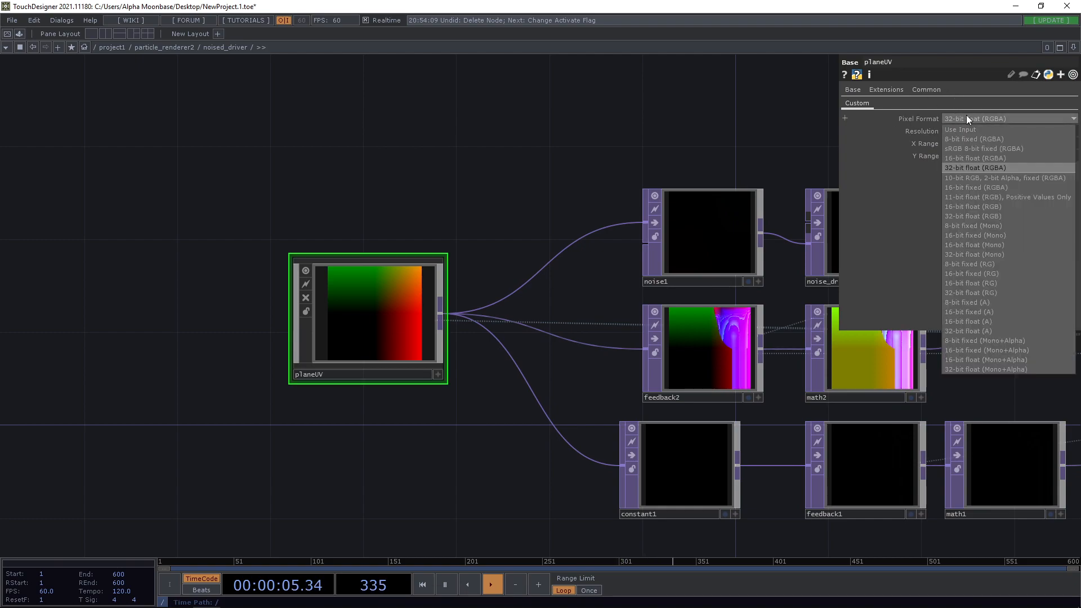
left_click(974, 156)
left_click(968, 117)
left_click(972, 168)
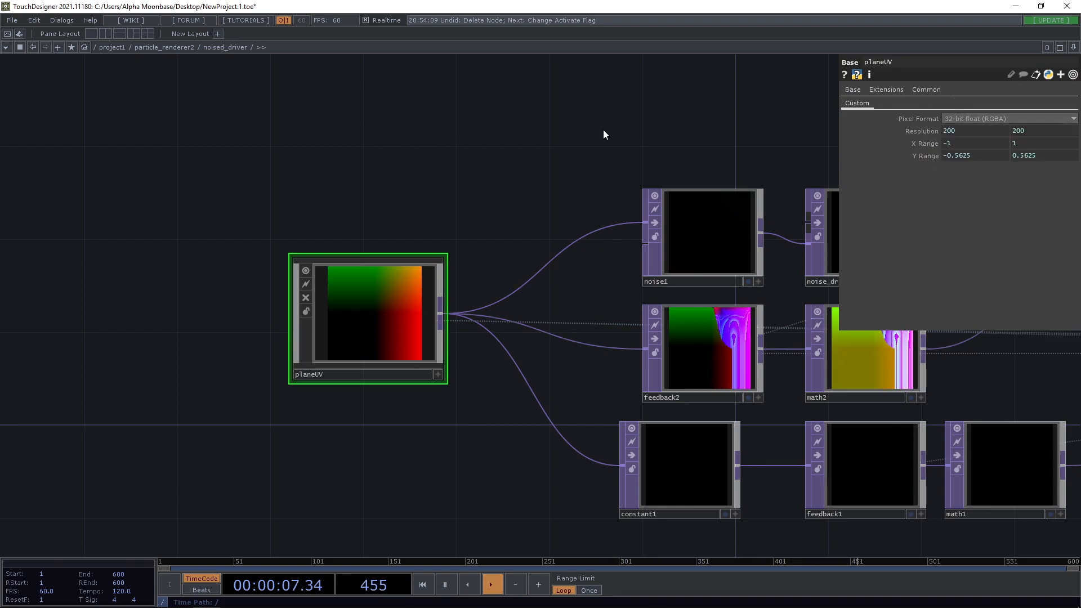
scroll(603, 254, "down", 3)
scroll(338, 169, "down", 2)
- Back in particle_renderer2, toggle noised_driver's Reset on then off so the noise flows afresh
left_click(165, 47)
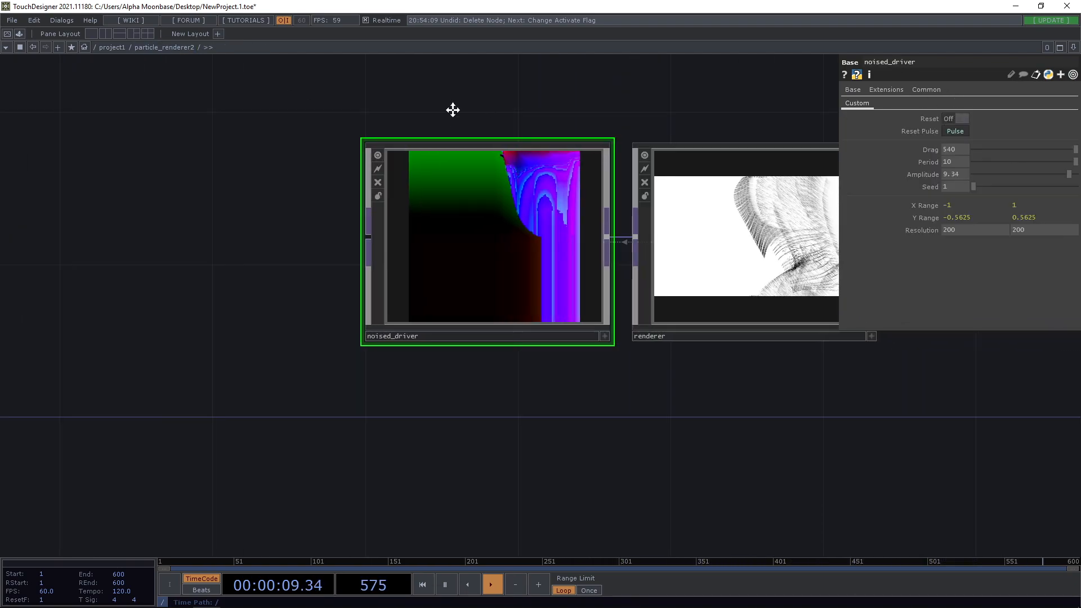
left_click_drag(451, 108, 397, 127)
left_click(956, 118)
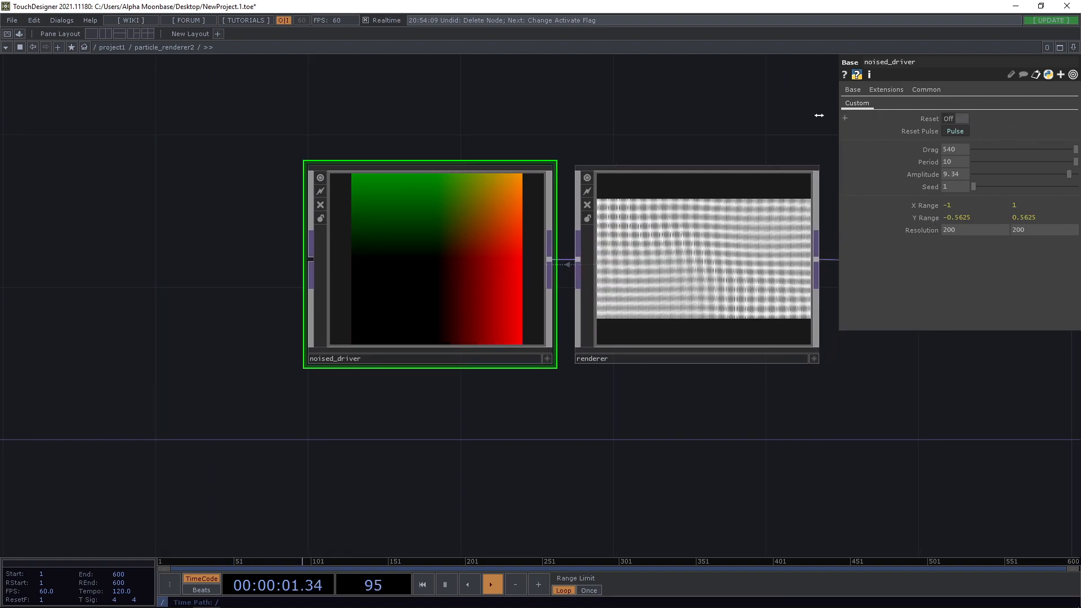
mouse_move(805, 115)
left_mouse_down()
mouse_move(777, 110)
mouse_move(734, 132)
left_mouse_up()
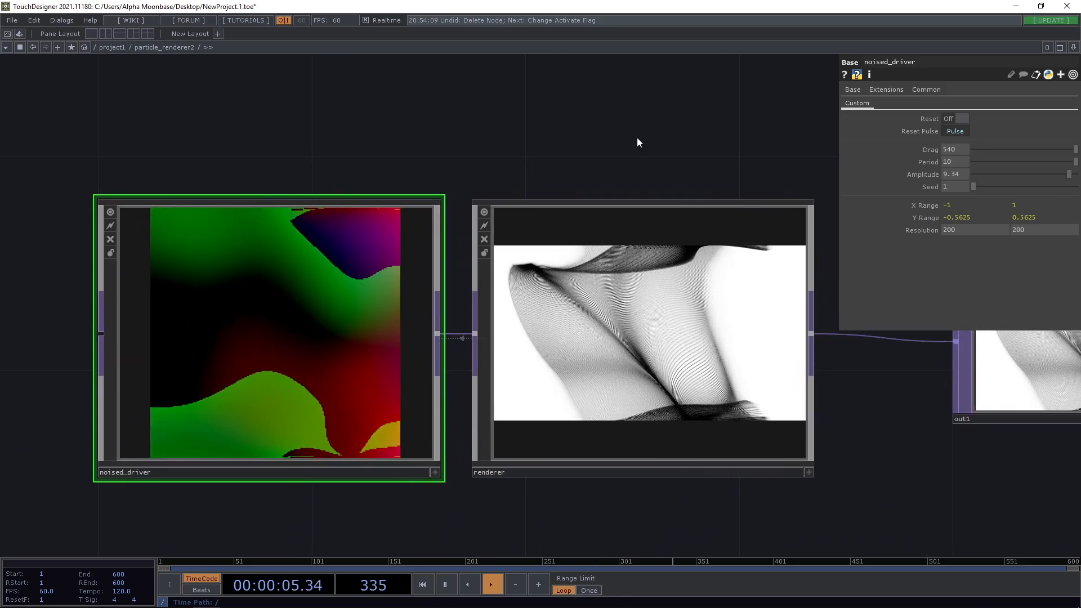
scroll(641, 138, "down", 3)
- Create a Circle TOP circle1 in the particle_renderer2 network
mouse_move(642, 144)
left_mouse_down()
mouse_move(594, 129)
mouse_move(511, 136)
left_mouse_up()
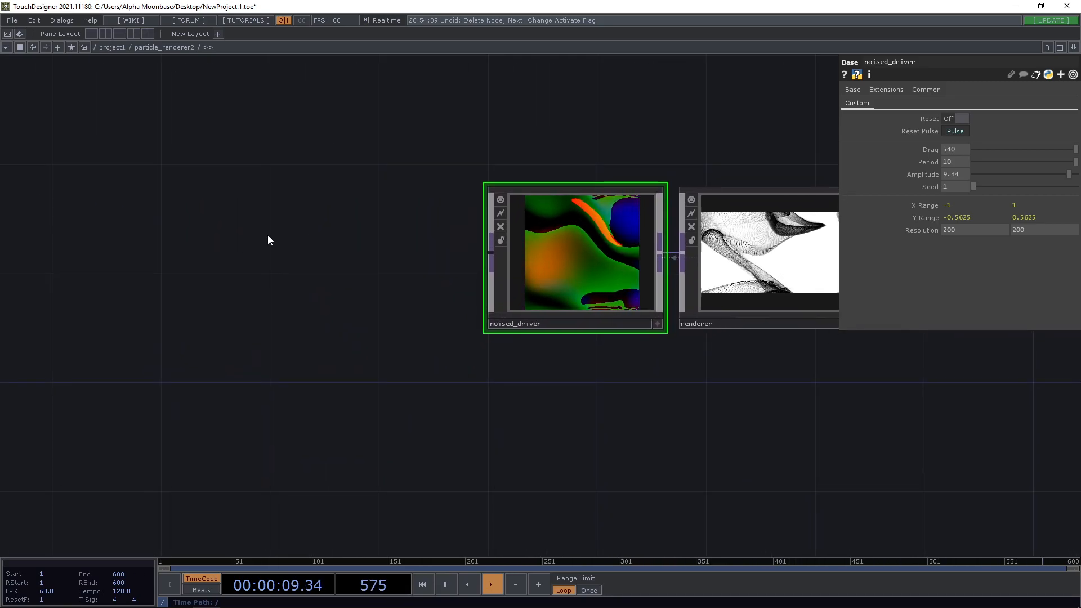
key("Tab")
left_click(59, 105)
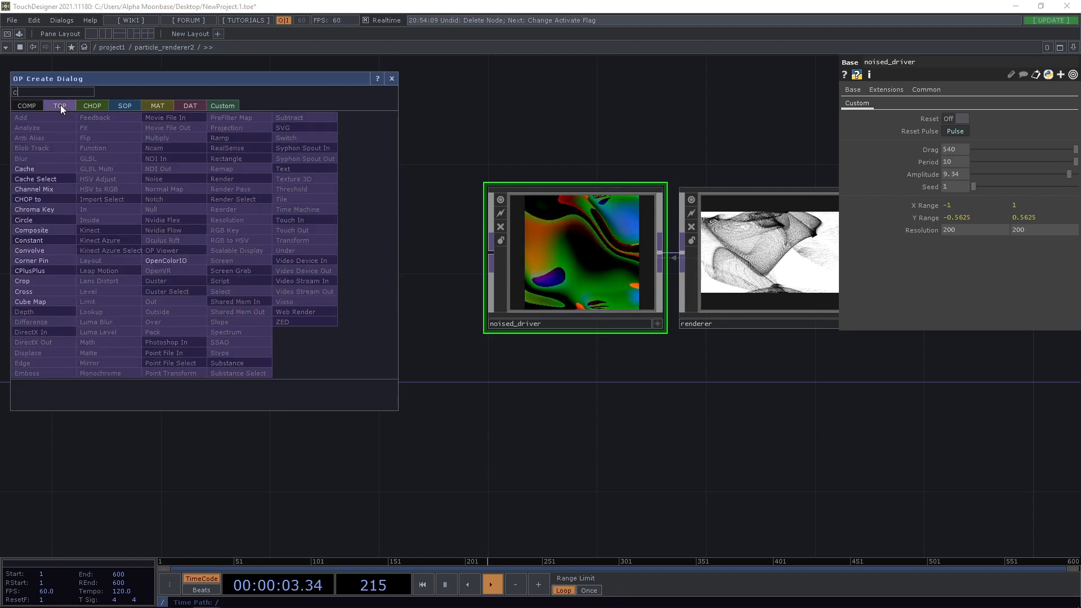
left_click(32, 220)
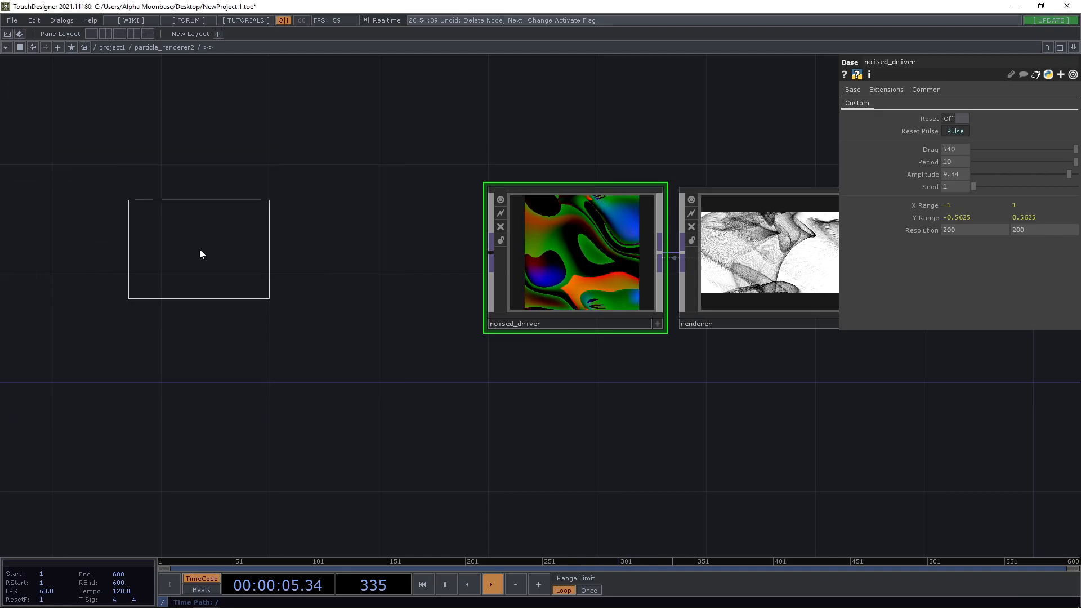
left_click(200, 250)
scroll(506, 175, "up", 3)
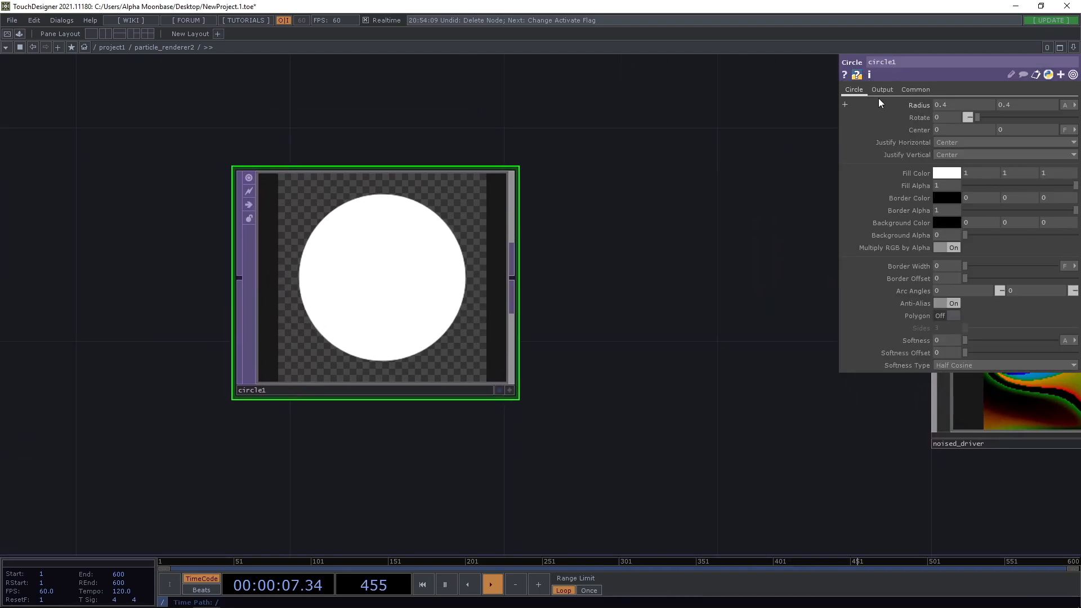
- Set circle1's Output Resolution to Parent Panel Size
left_click(914, 90)
left_click(975, 104)
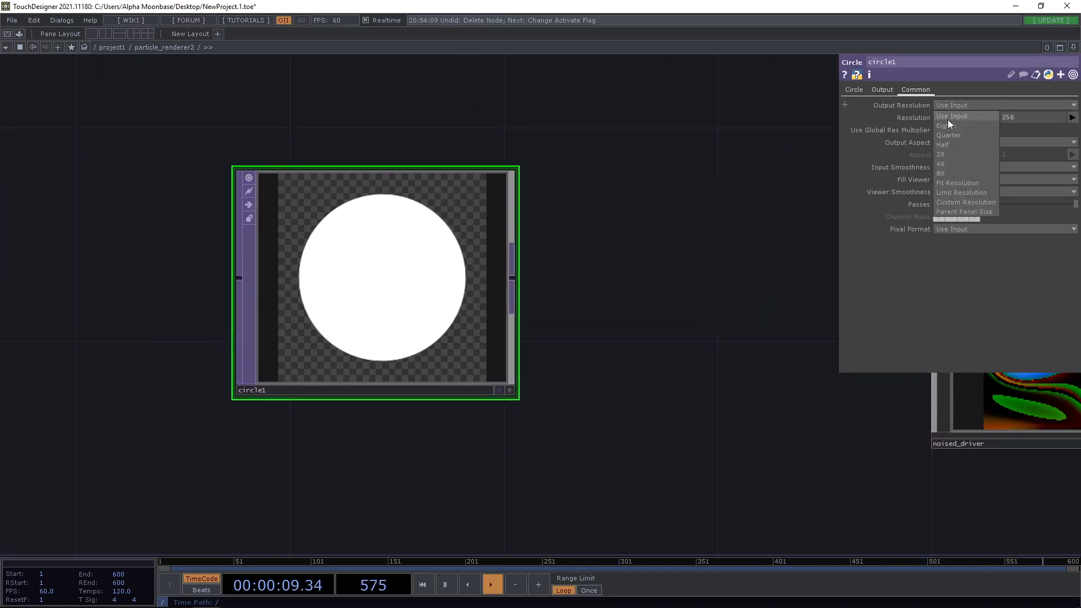
left_click(973, 213)
scroll(582, 286, "down", 2)
- Shrink circle1 to radius 0.03 with softness 0.032, a tiny soft dot
left_click(853, 90)
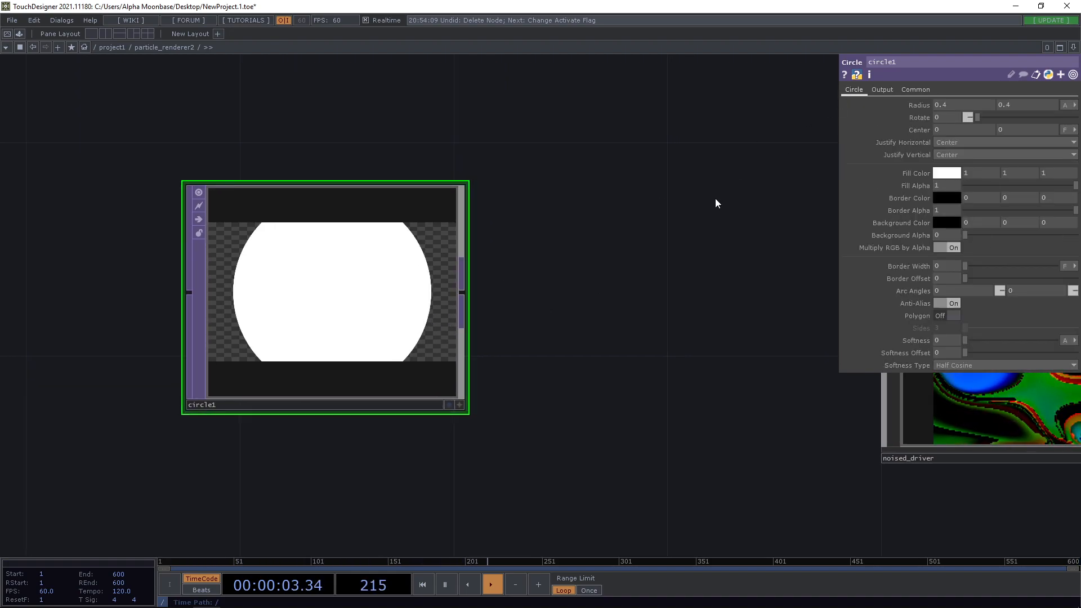
scroll(715, 199, "down", 2)
left_click_drag(921, 104, 919, 85)
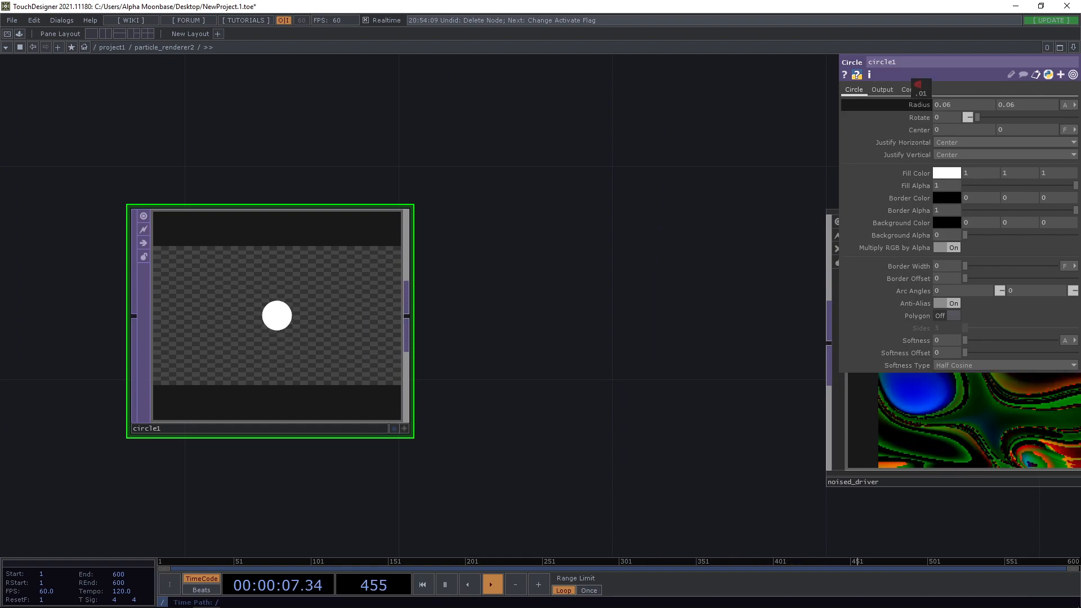
scroll(582, 266, "up", 2)
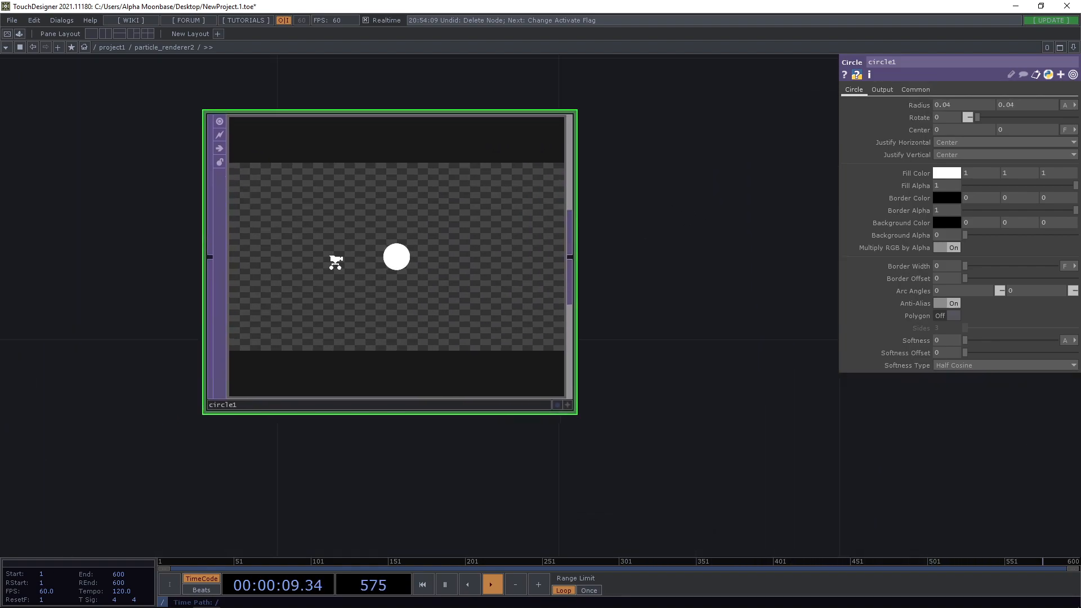
scroll(339, 261, "up", 3)
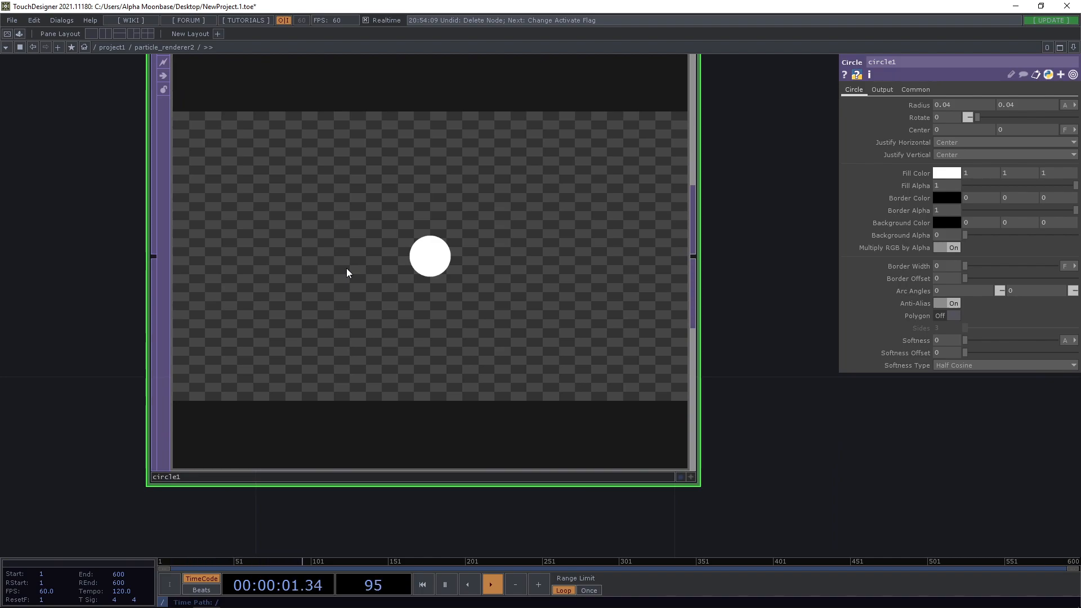
scroll(756, 221, "down", 1)
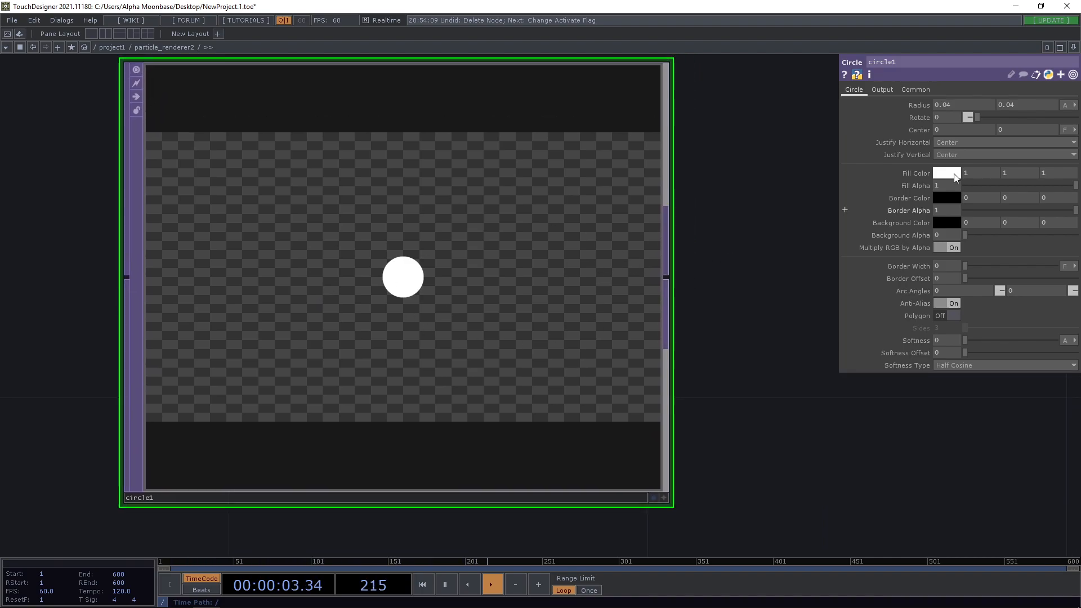
left_click_drag(920, 104, 915, 84)
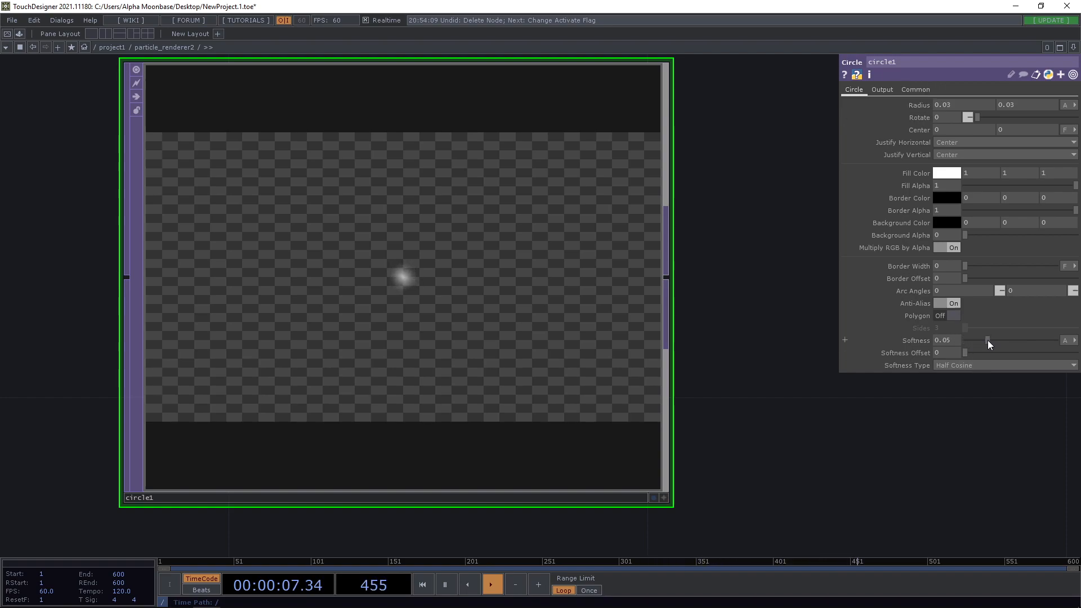
left_click_drag(987, 341, 979, 340)
scroll(785, 422, "down", 3)
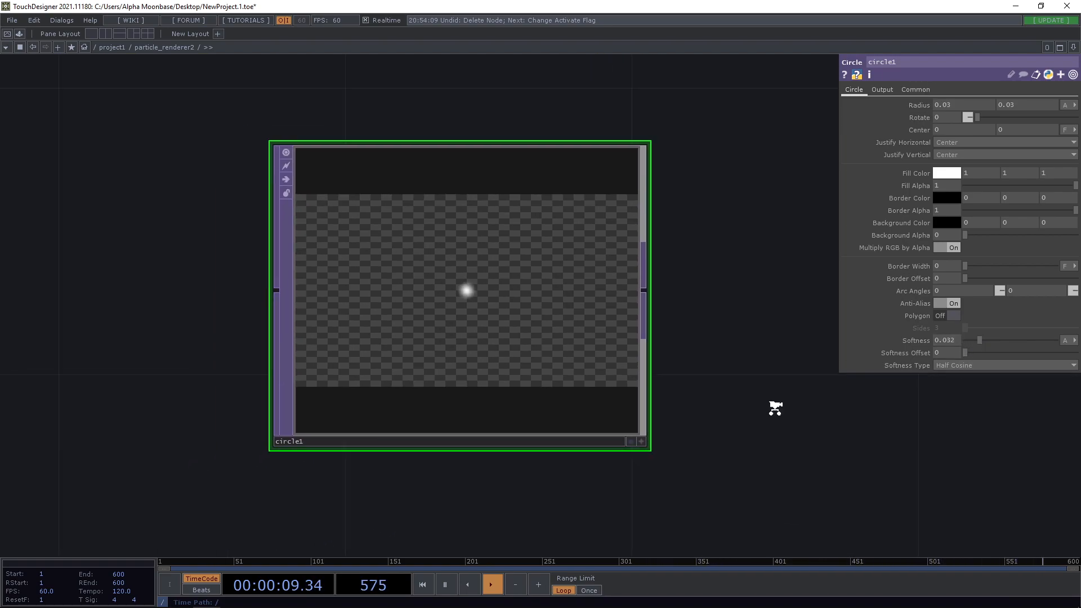
scroll(775, 408, "down", 2)
scroll(679, 389, "down", 2)
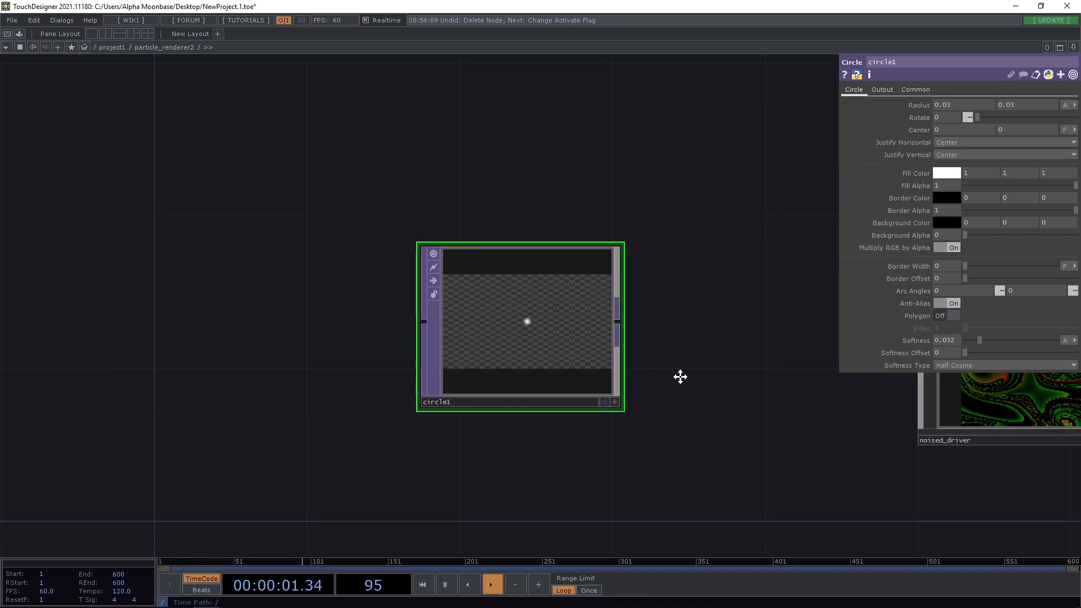
scroll(679, 377, "up", 2)
scroll(633, 338, "up", 2)
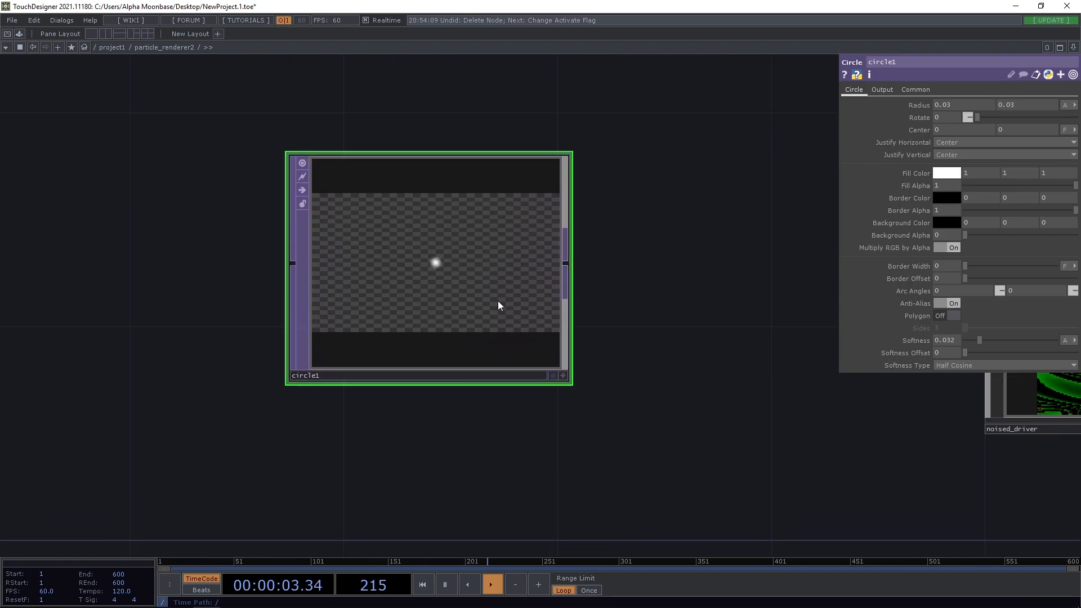
scroll(498, 300, "down", 1)
- Set circle1's Radius to the expression parent().panel.insideu
left_click_drag(549, 279, 591, 304)
left_click_drag(591, 195, 641, 218)
left_click(844, 105)
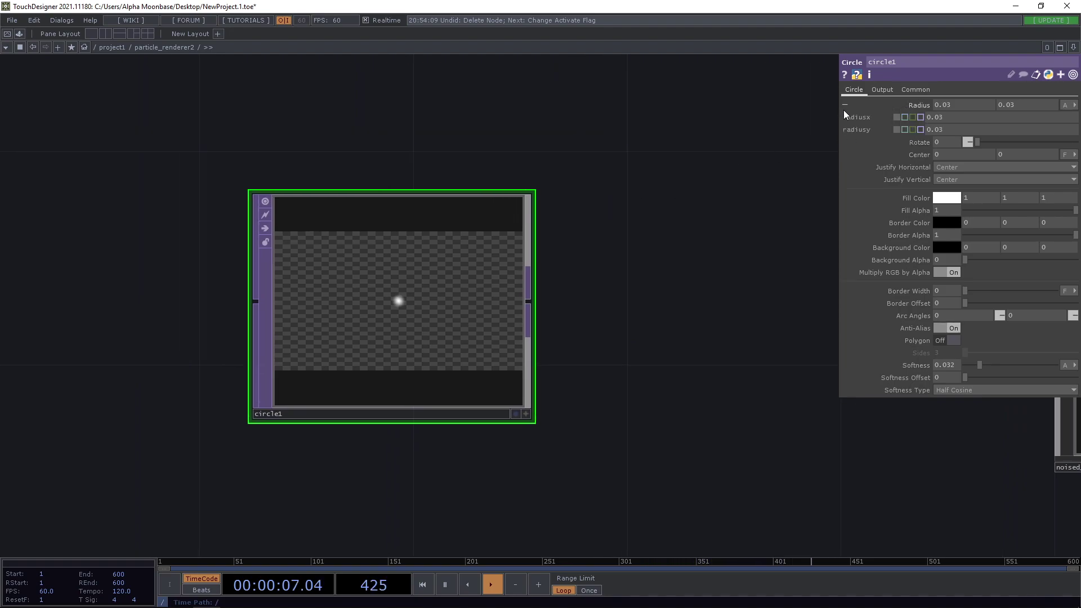
left_click(949, 118)
left_click_drag(610, 211, 599, 305)
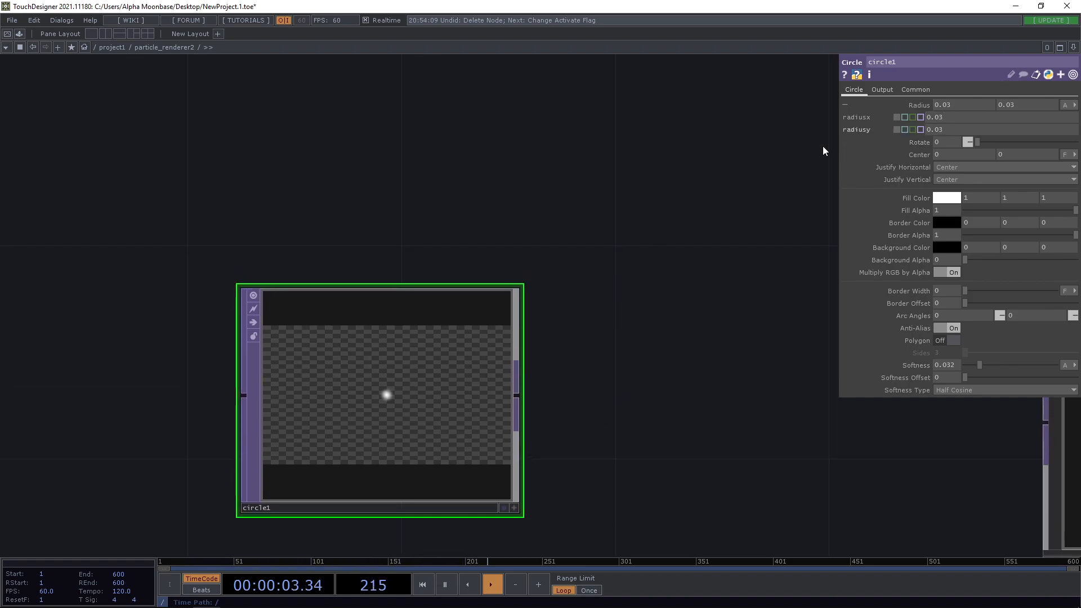
scroll(613, 237, "down", 3)
scroll(610, 235, "down", 2)
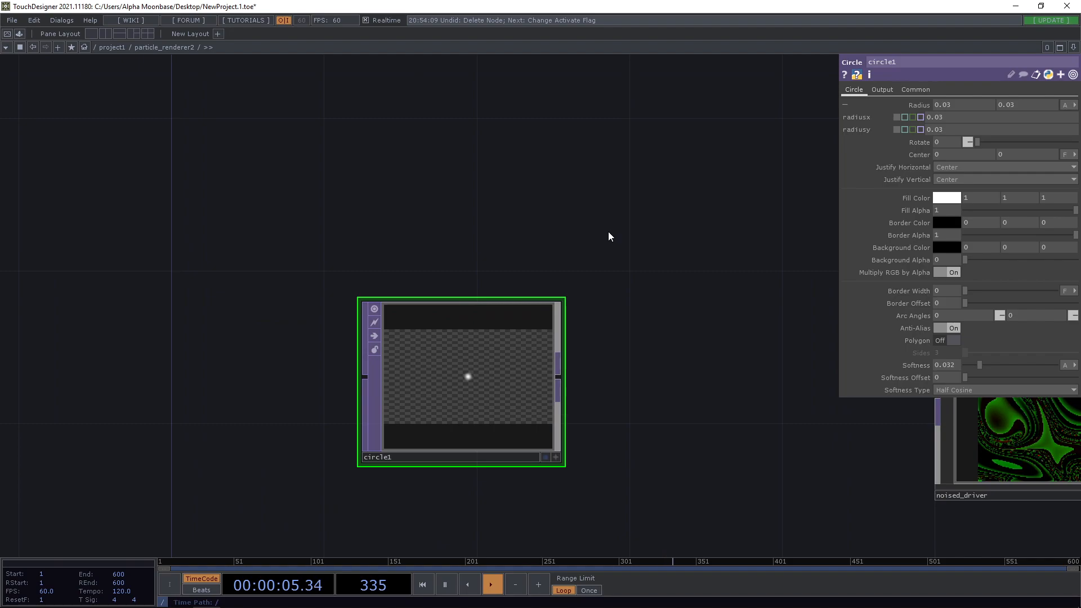
left_click_drag(600, 165, 516, 234)
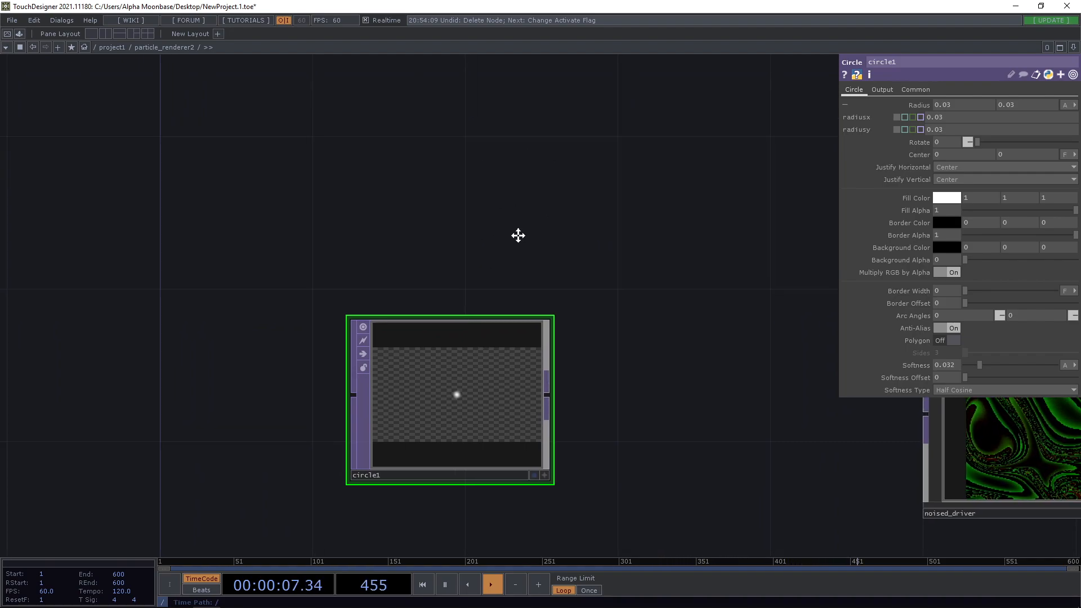
scroll(528, 236, "down", 2)
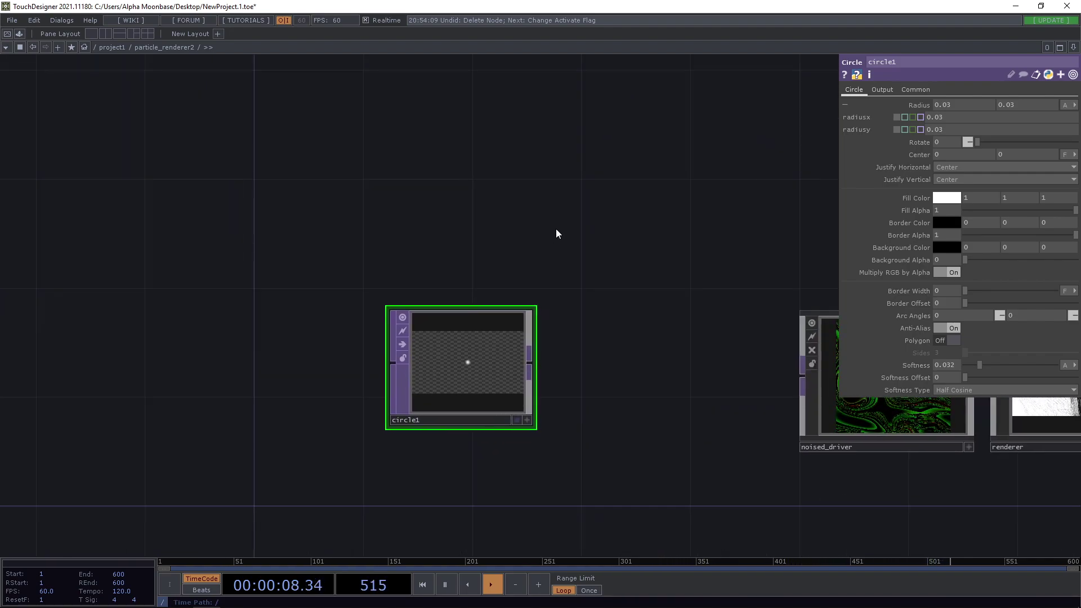
left_click(971, 104)
type("parent")
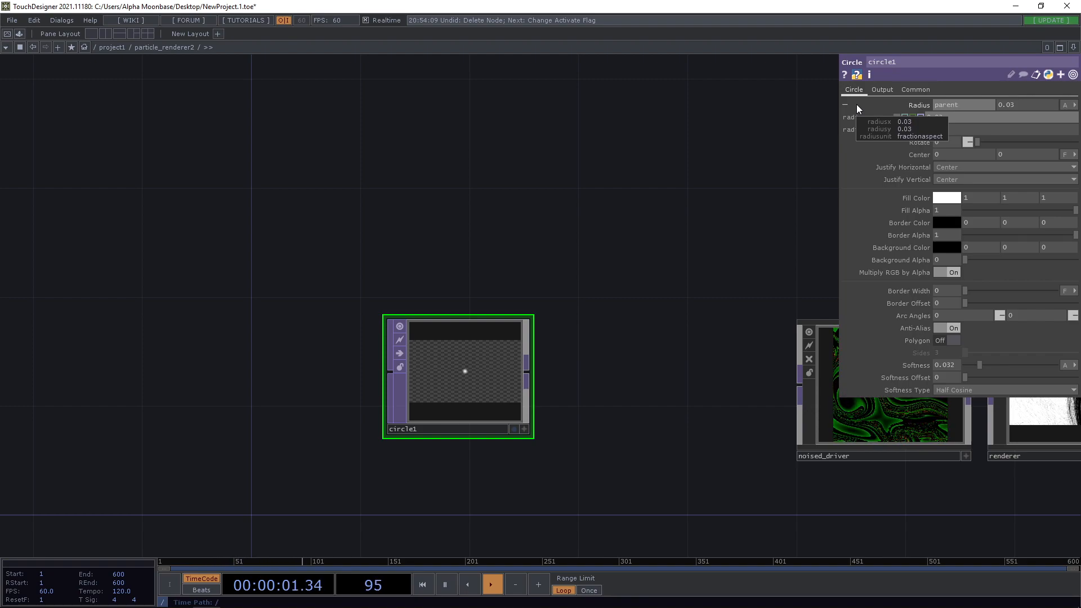
type("().panel.")
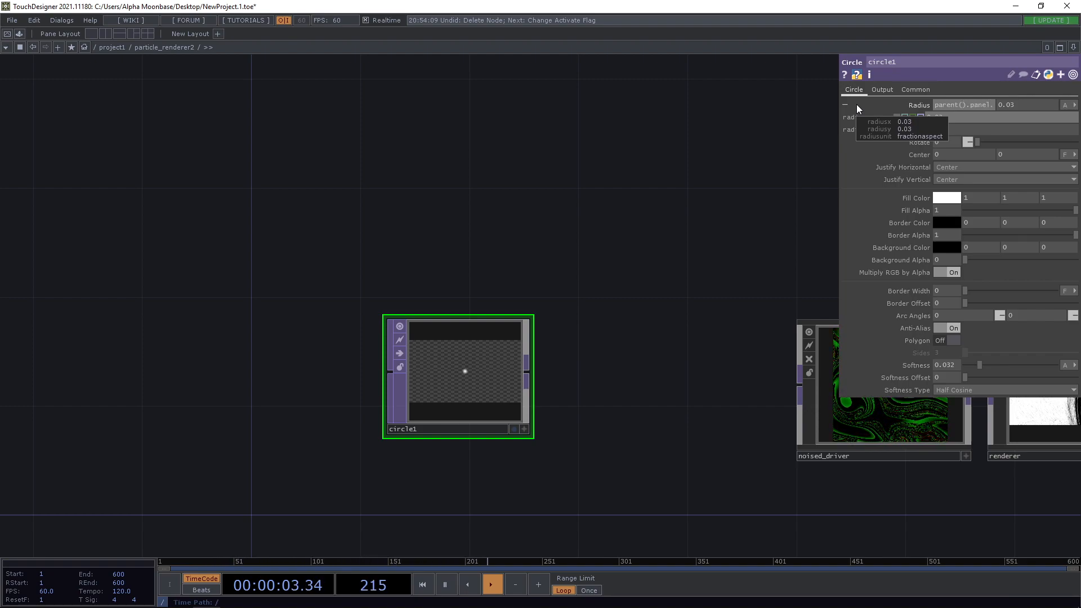
type("onsi")
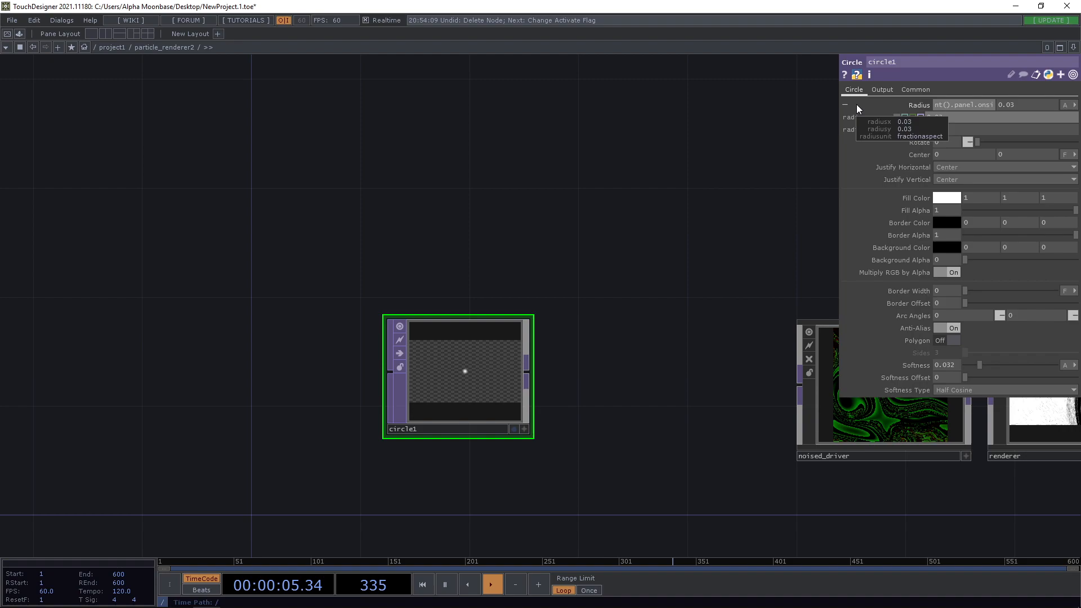
type("nside")
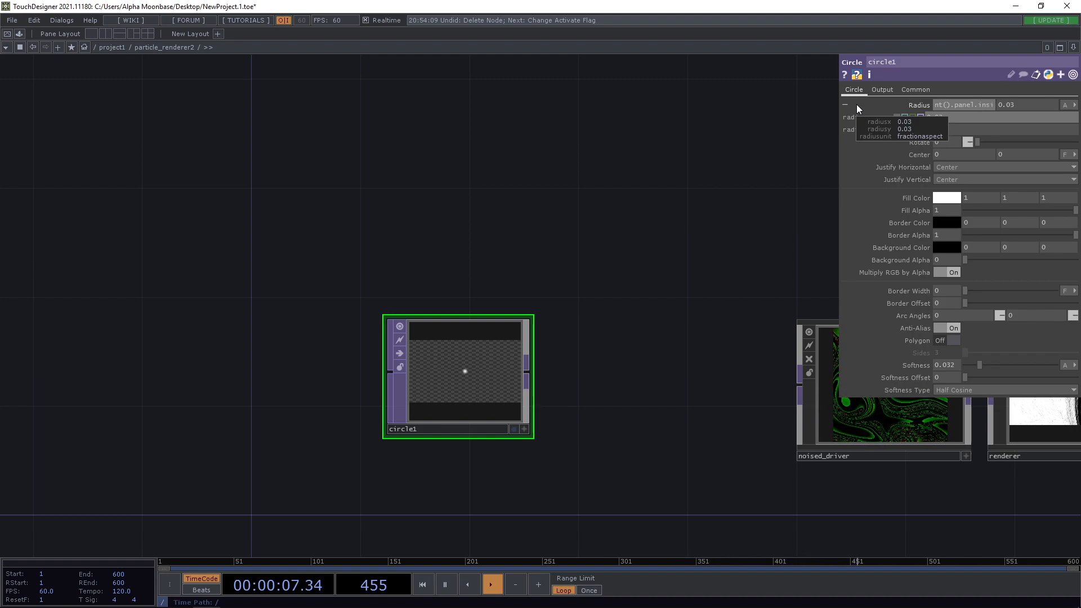
type("u")
key("Return")
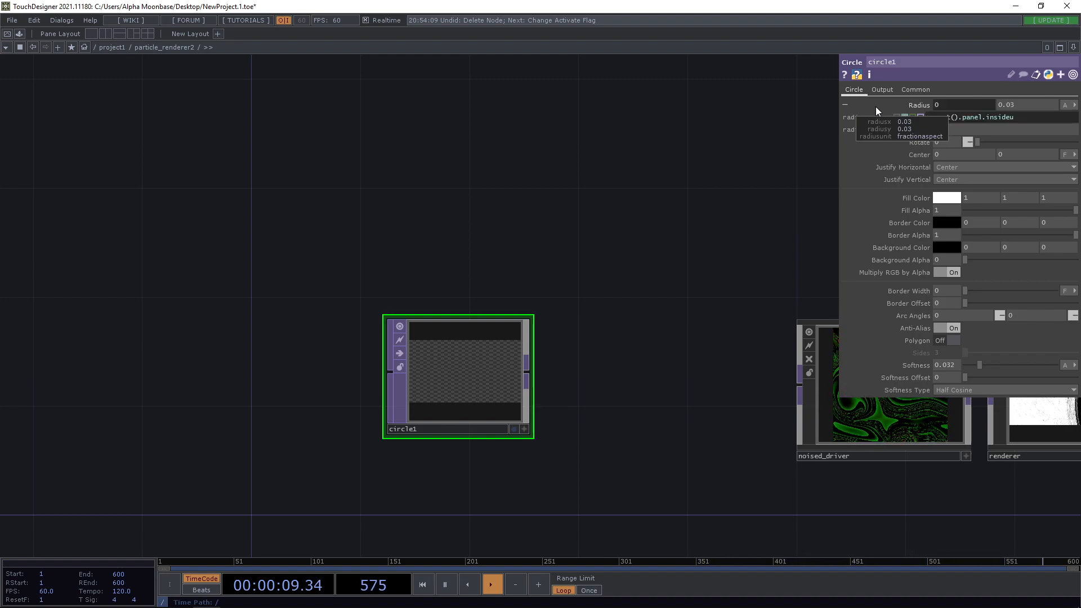
- Split radius into x and y and give radiusy the expression parent().panel.insidev
left_click(857, 104)
left_click_drag(837, 118, 489, 131)
scroll(352, 199, "up", 2)
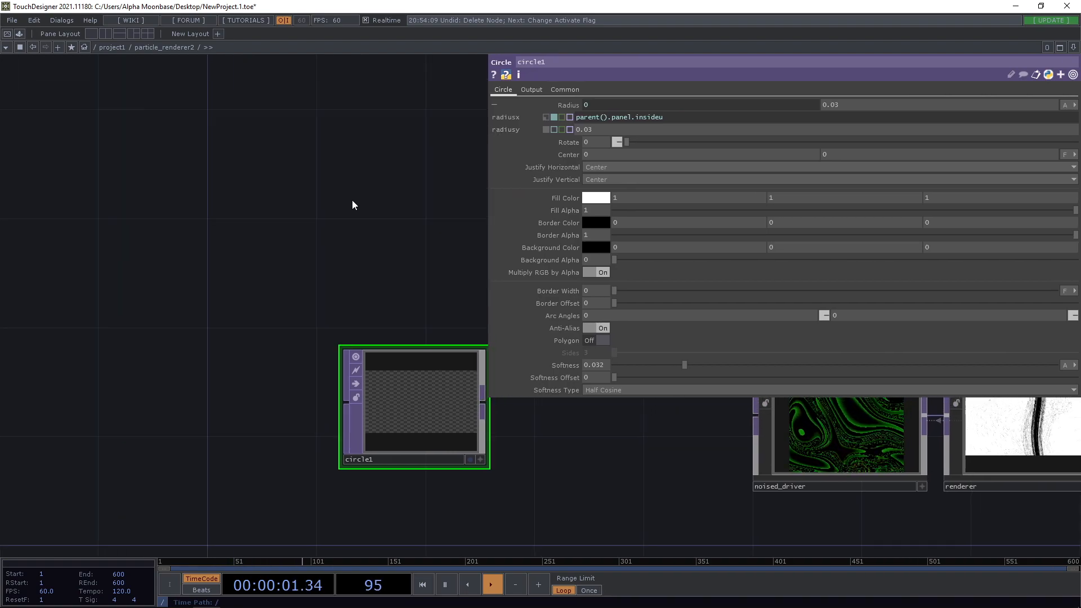
left_click_drag(675, 116, 530, 117)
key("ctrl+c")
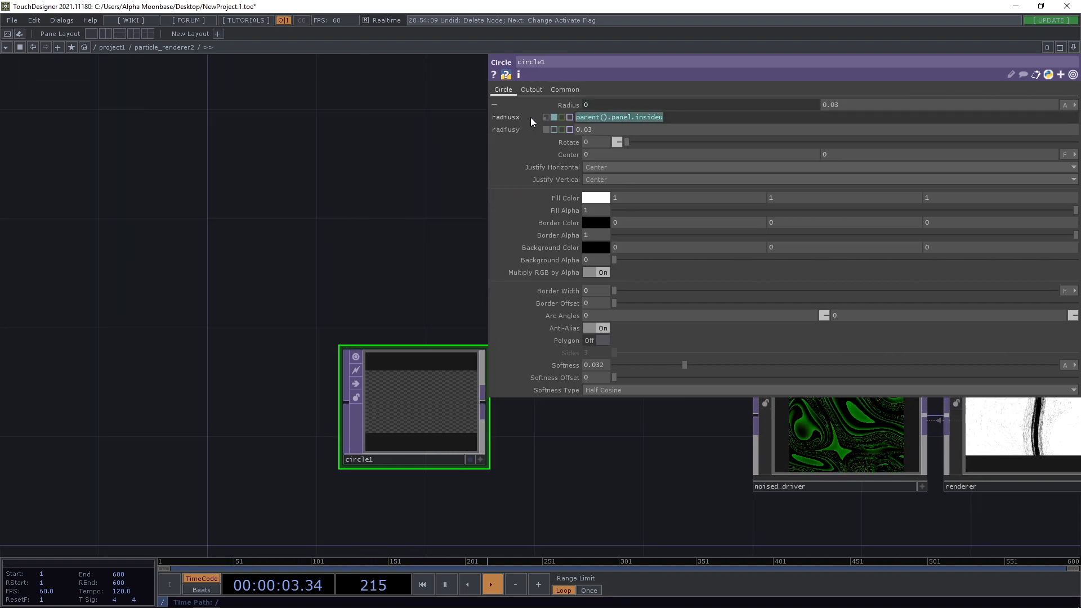
left_click(596, 132)
key("ctrl+v")
key("Return")
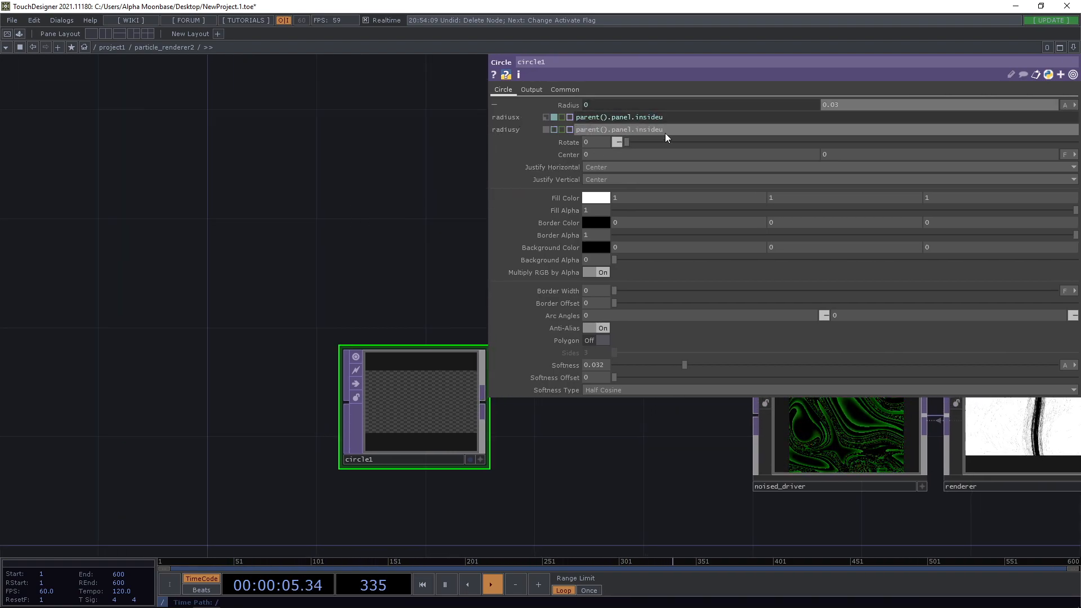
type("v")
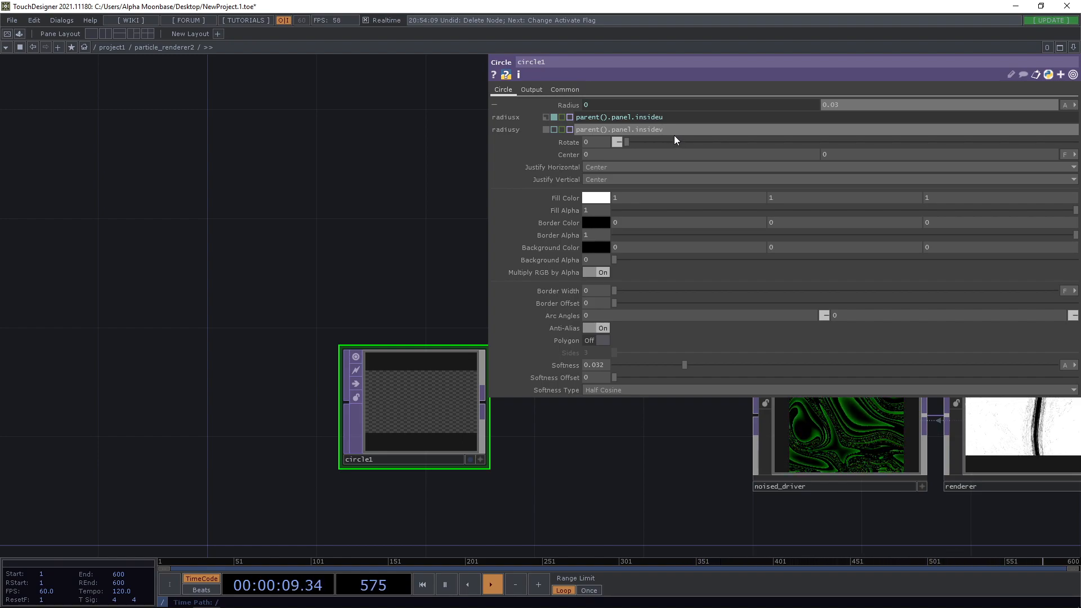
key("Return")
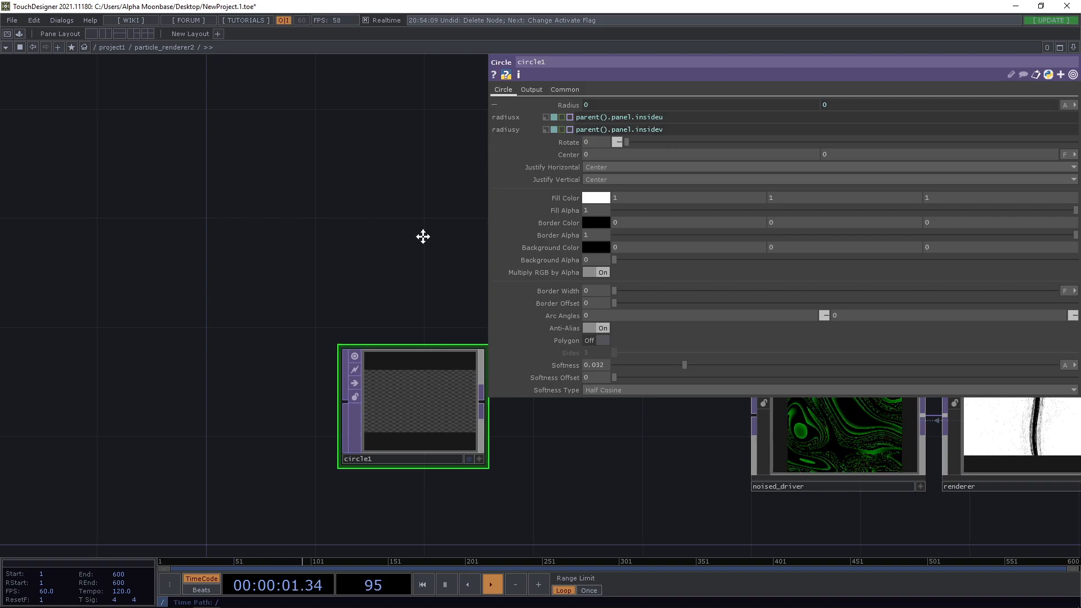
scroll(423, 236, "down", 2)
scroll(359, 163, "down", 2)
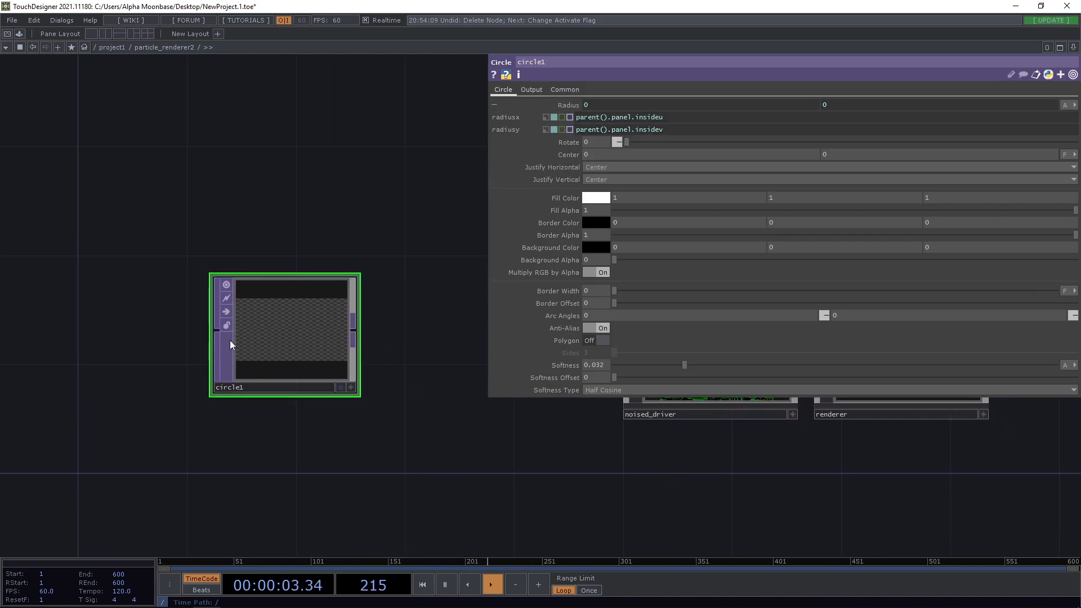
scroll(230, 345, "up", 3)
- Return radiusx to a constant value instead of the panel expression
mouse_move(363, 212)
left_mouse_down()
mouse_move(411, 179)
mouse_move(435, 190)
left_mouse_up()
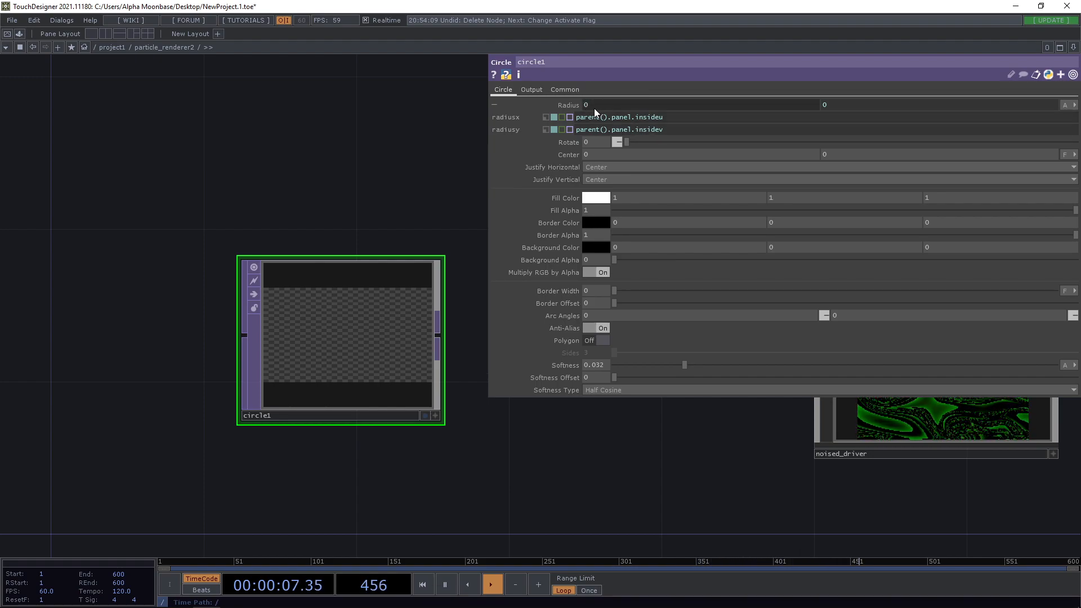
left_click_drag(388, 152, 420, 191)
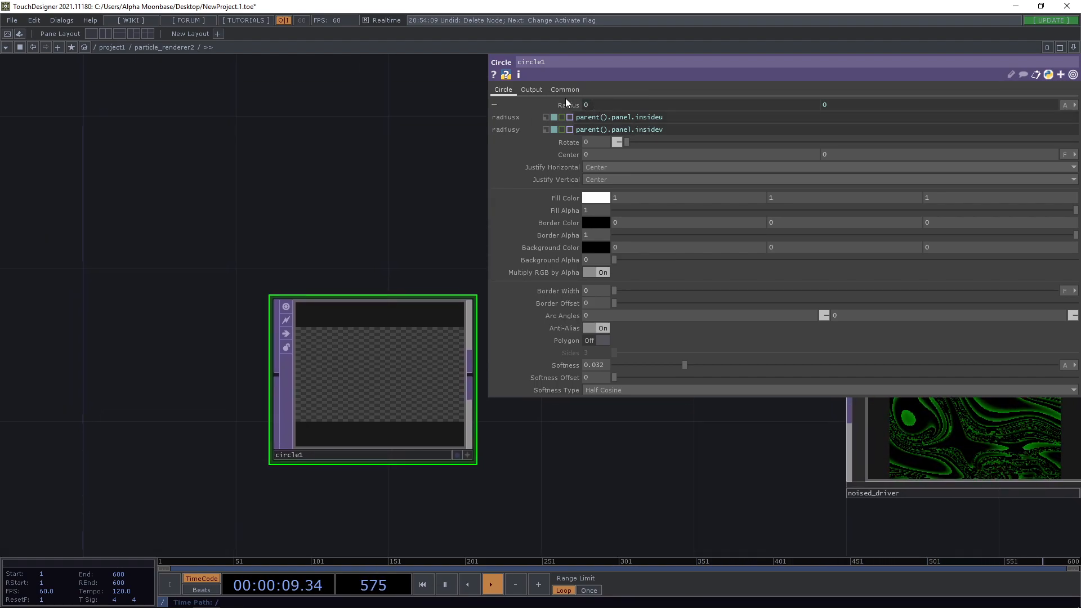
left_click(544, 119)
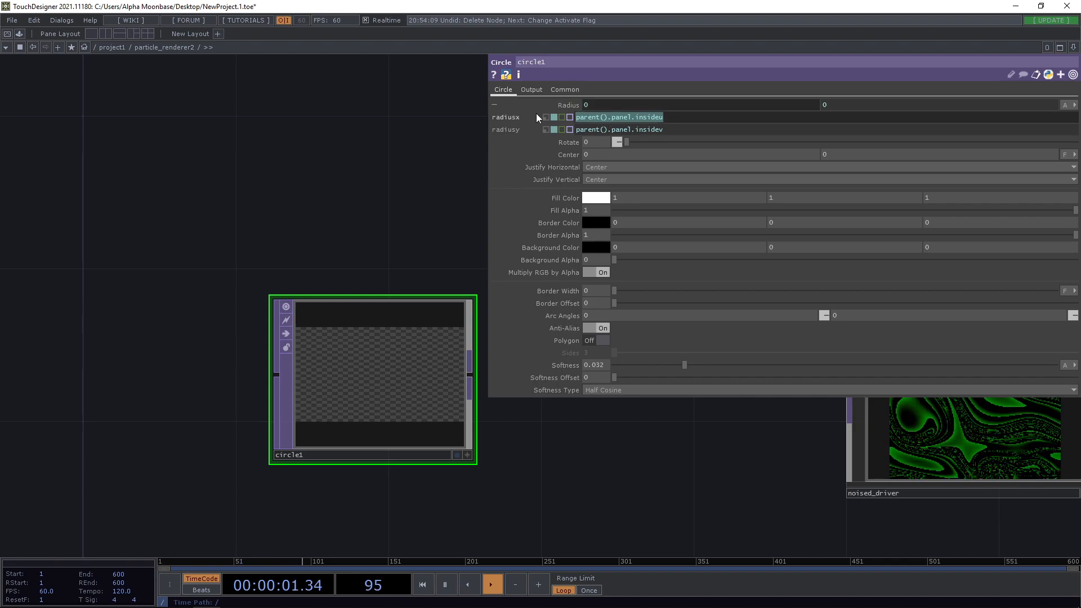
left_click(554, 117)
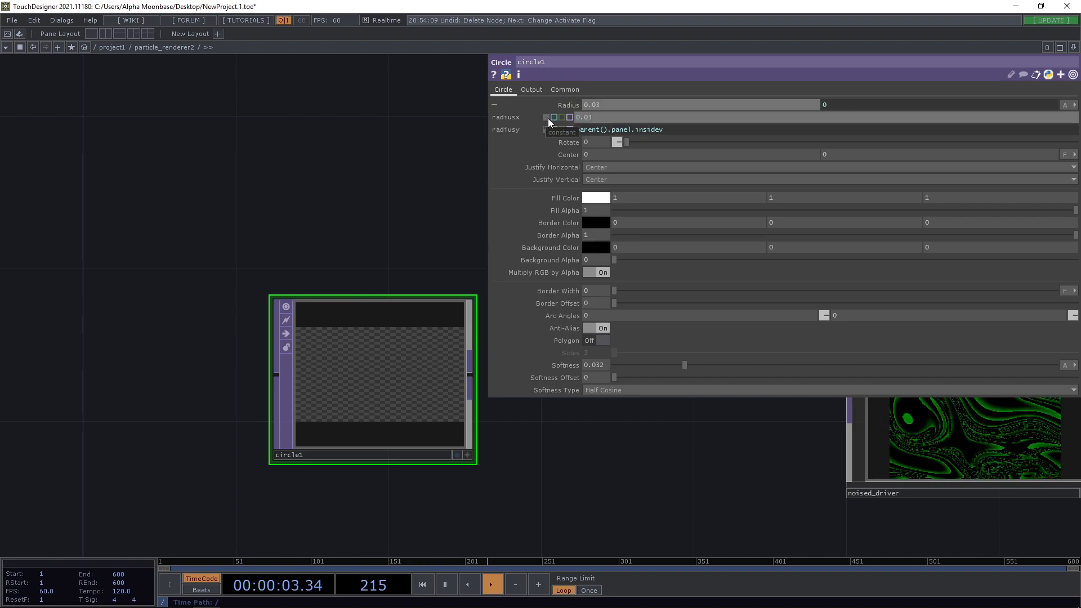
- Return radiusy to constant, then drive centerx and centery from parent().panel.insideu and insidev expressions
left_click(553, 129)
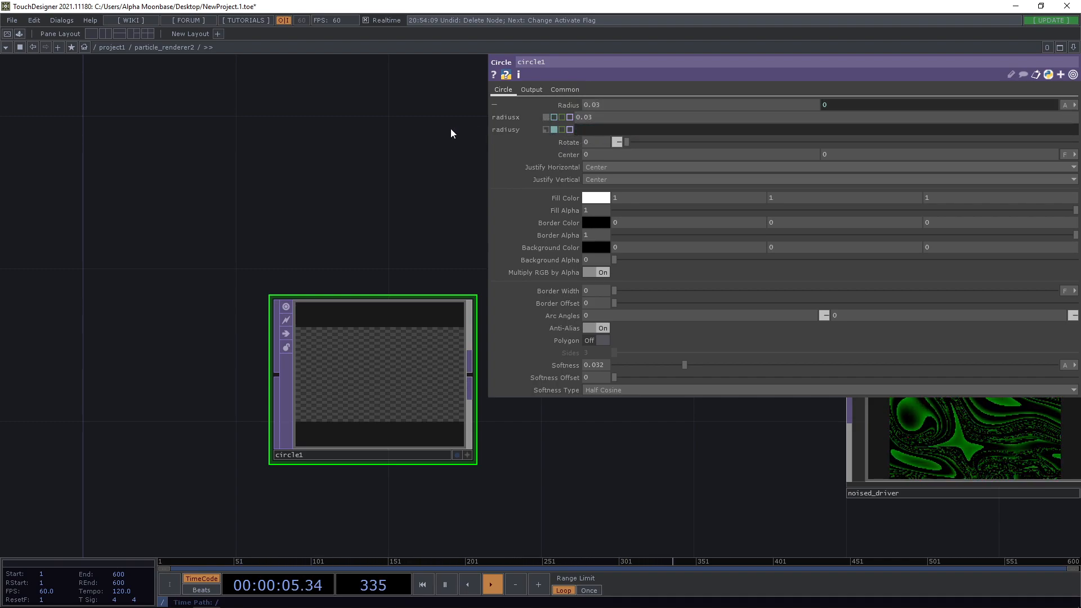
type("0.03")
left_click(567, 105)
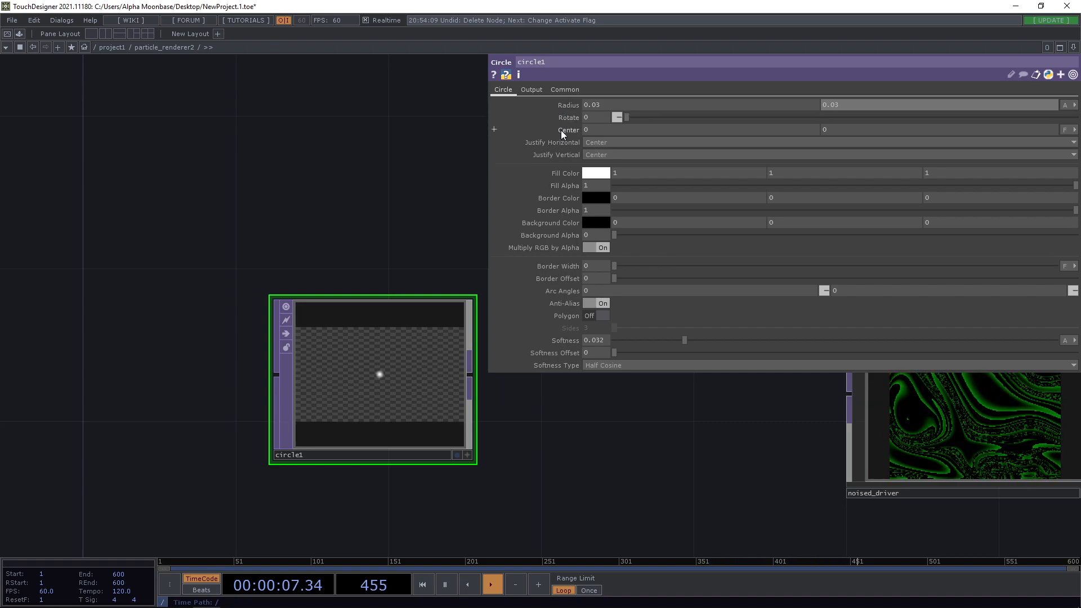
left_click(568, 129)
left_click(553, 142)
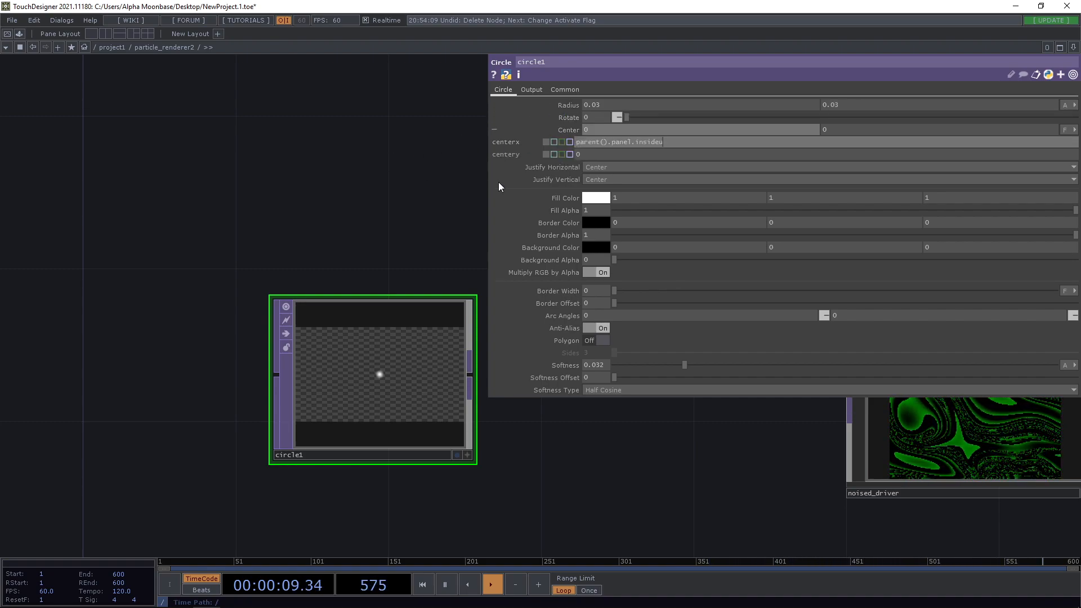
left_click(553, 154)
type("parent().panel.insidev")
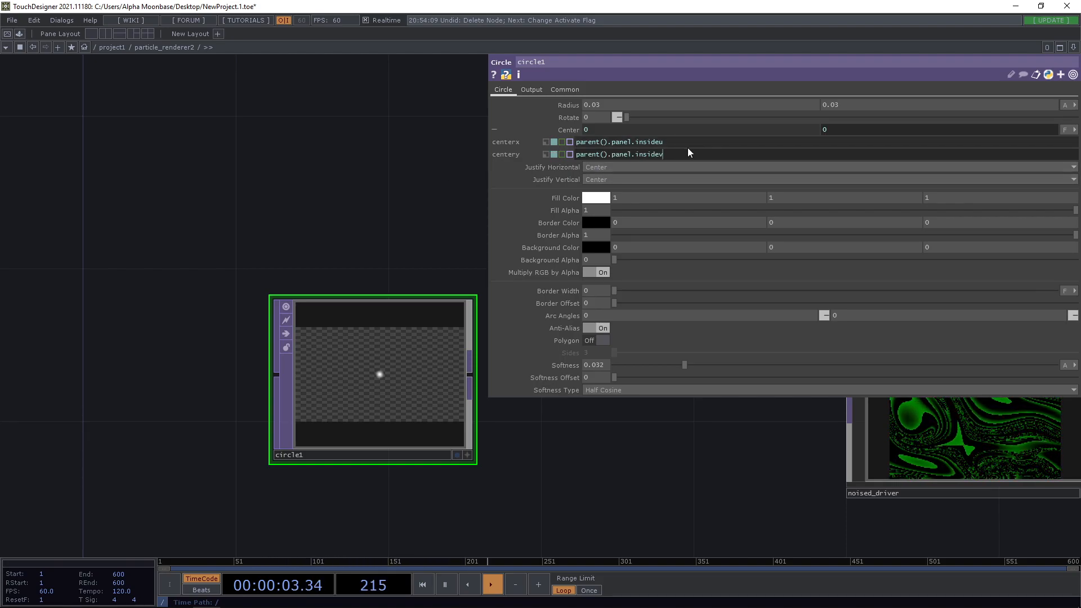
left_click(626, 155)
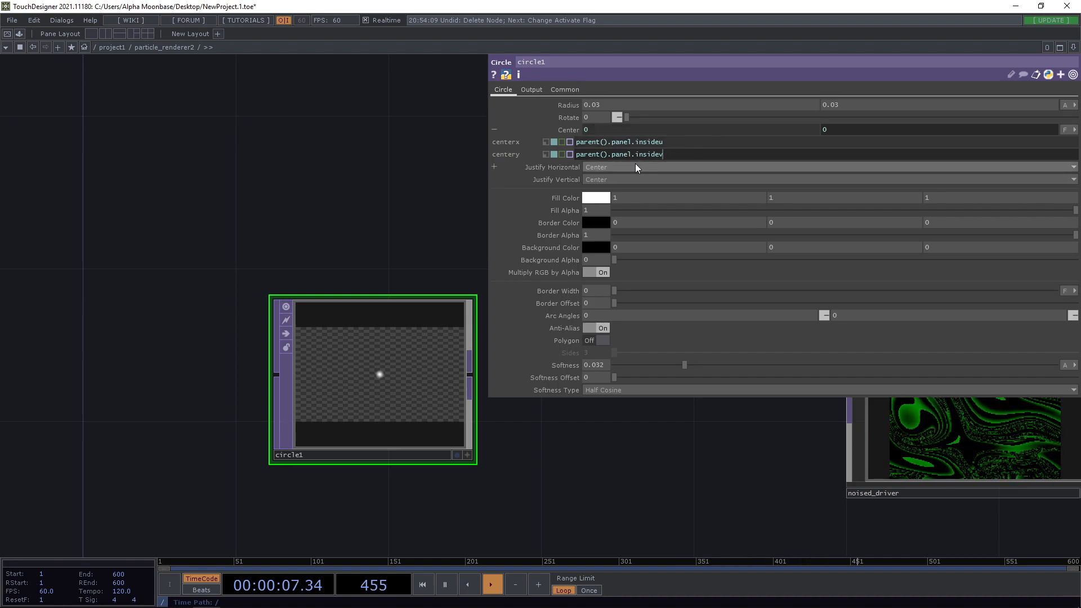
- Reframe the network and select particle_renderer2 in the path bar
mouse_move(460, 168)
left_mouse_down()
mouse_move(443, 146)
mouse_move(390, 193)
left_mouse_up()
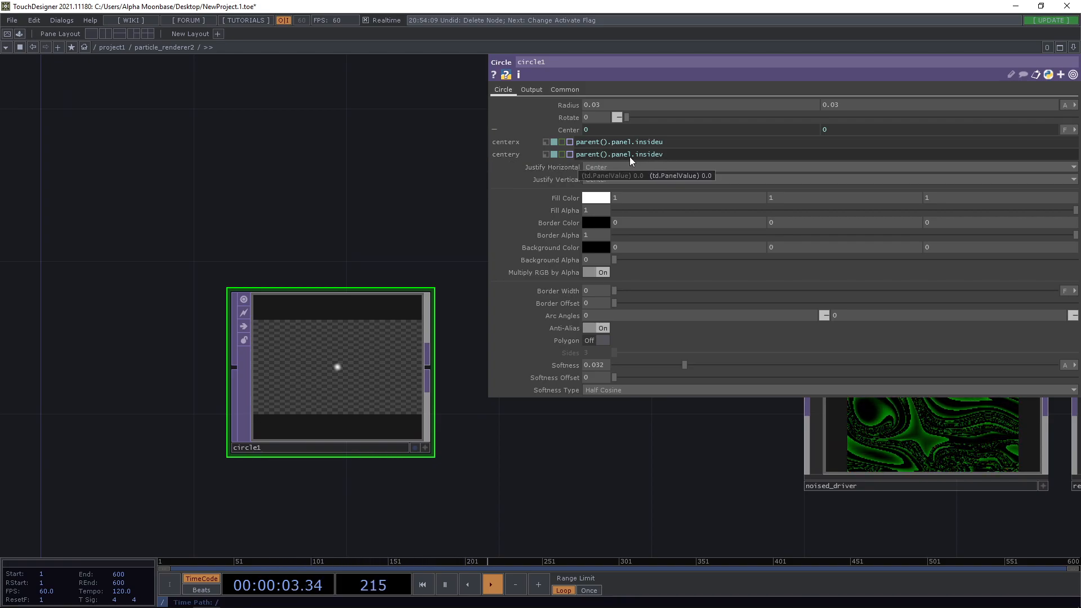
right_click(183, 58)
left_click(135, 102)
scroll(188, 106, "down", 2)
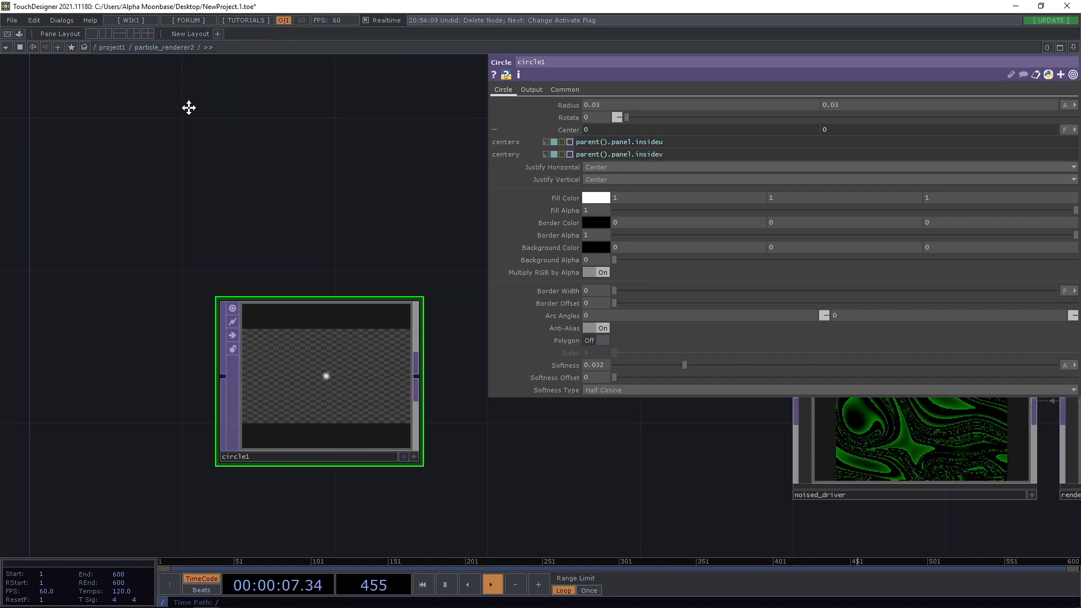
left_click_drag(188, 107, 161, 81)
left_click(165, 47)
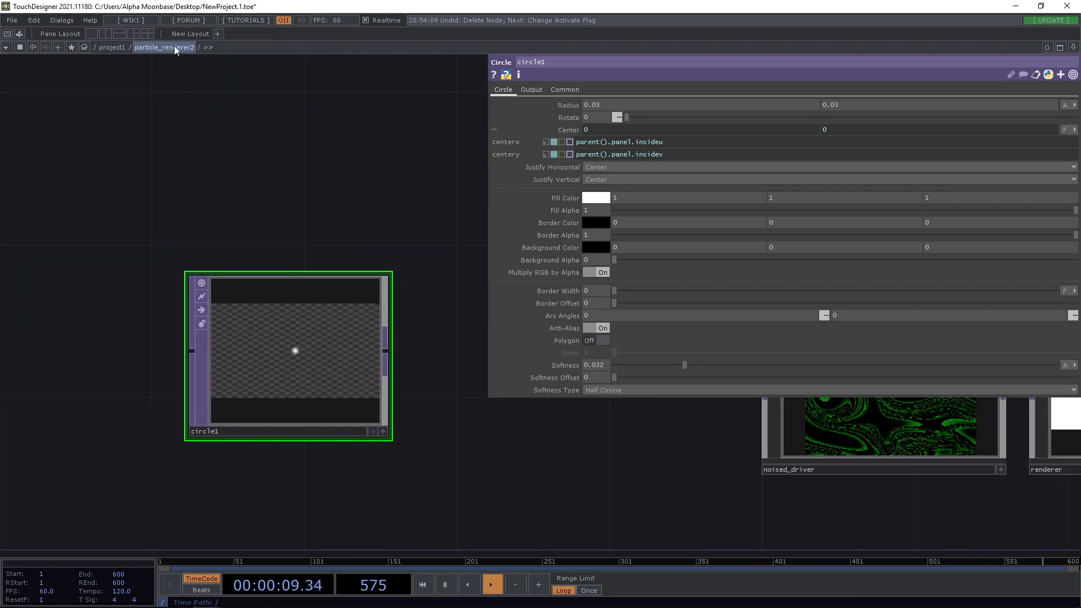
- Open particle_renderer2 in a floating viewer via View... and shrink the window from its corner
right_click(169, 49)
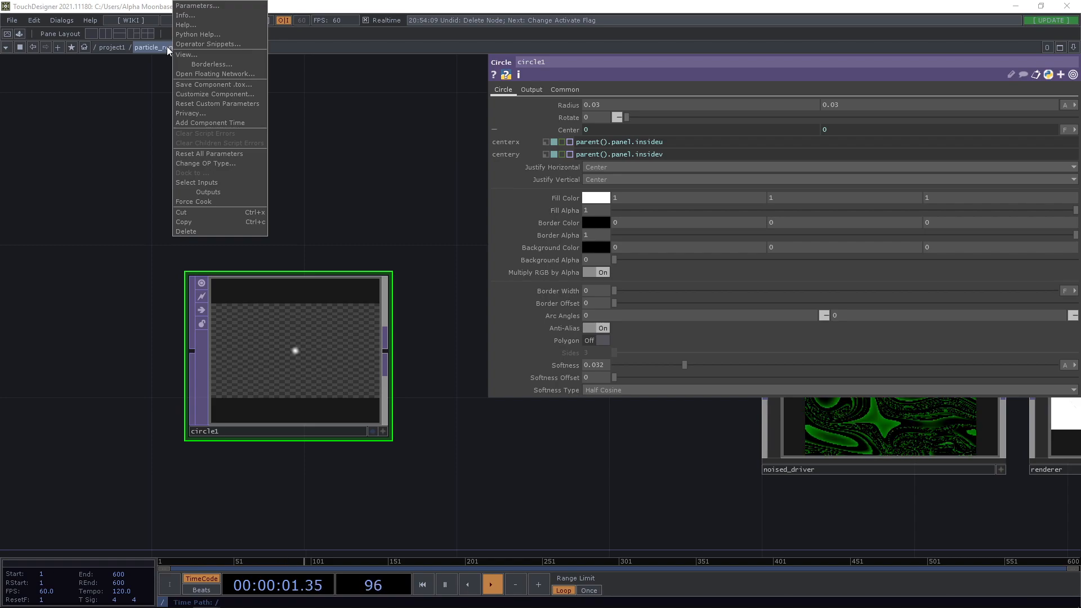
left_click(190, 54)
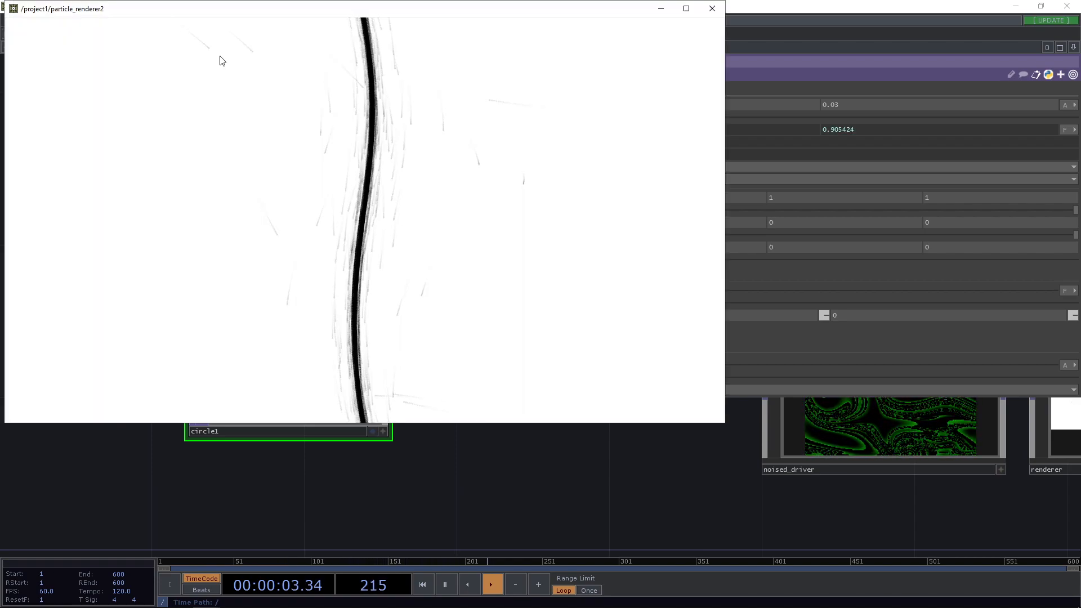
mouse_move(32, 42)
left_mouse_down()
mouse_move(389, 243)
mouse_move(165, 56)
left_mouse_up()
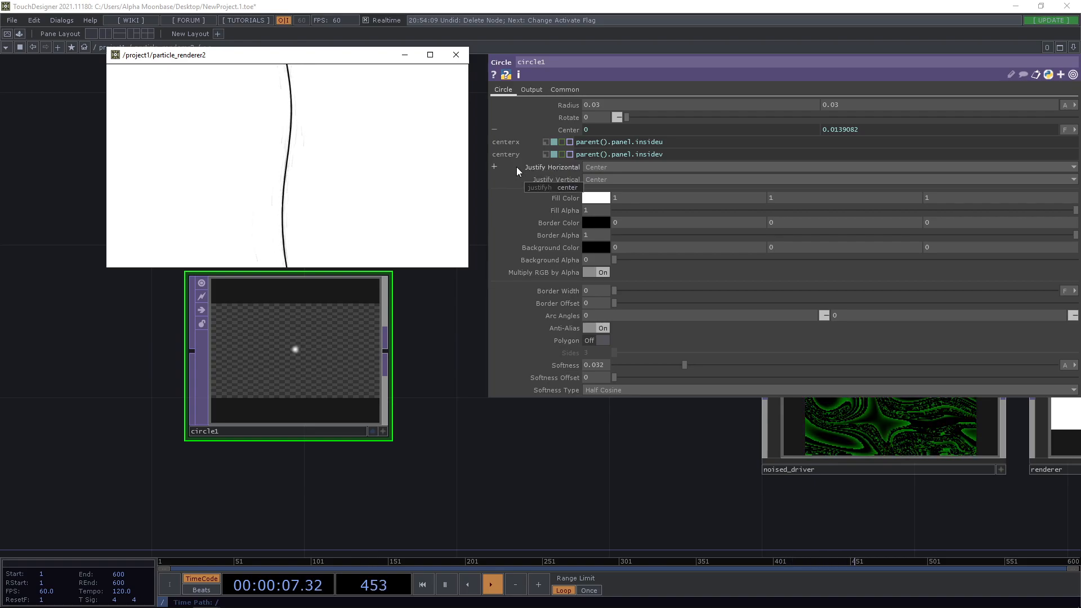
- Justify circle1 to the left and bottom, then collapse its center expression rows
left_click(608, 167)
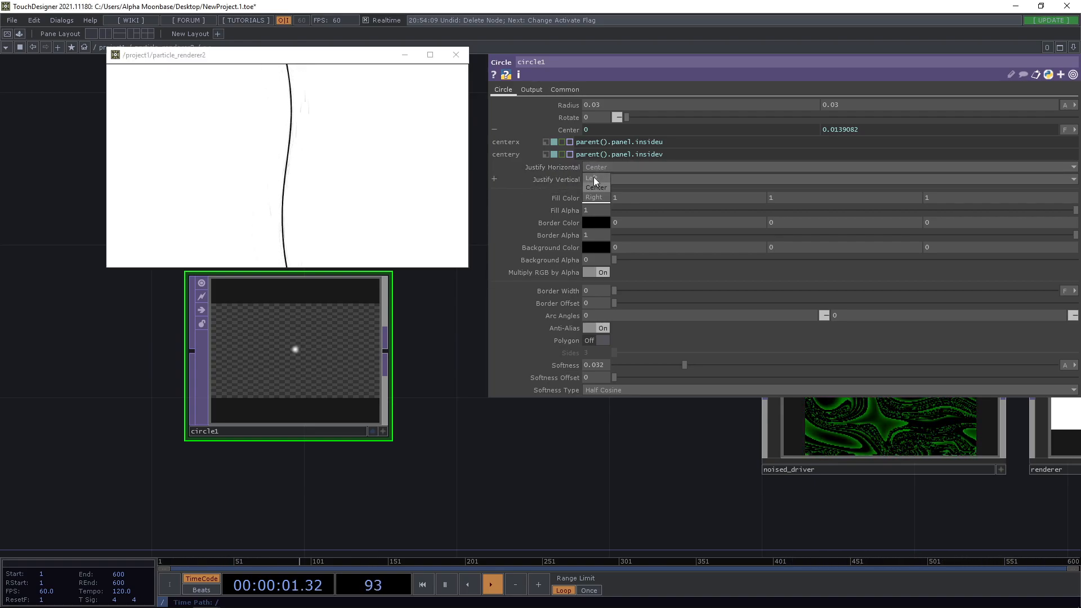
left_click(594, 179)
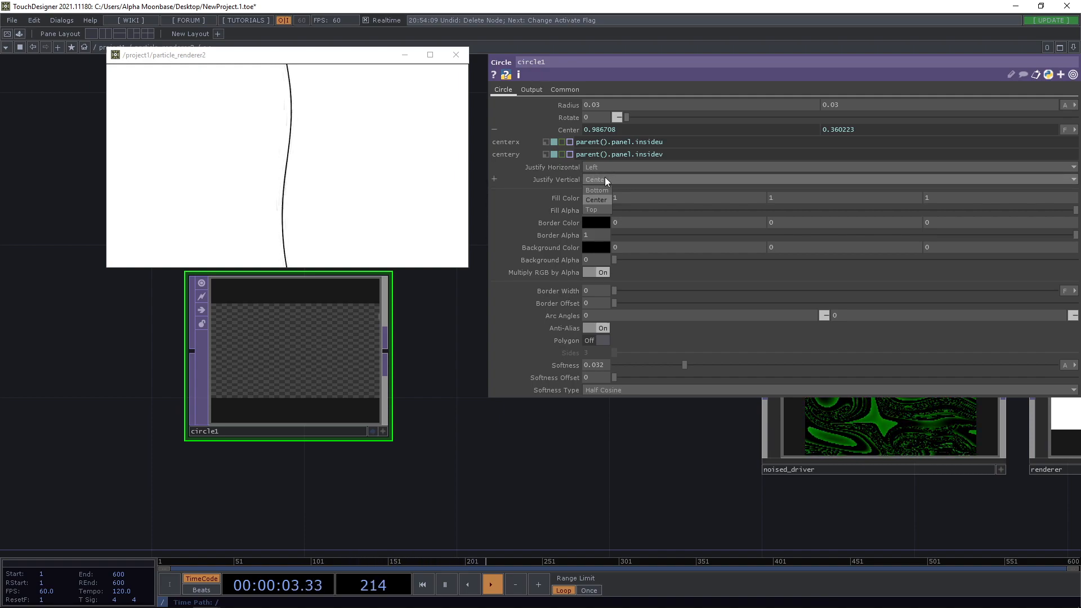
left_click(603, 191)
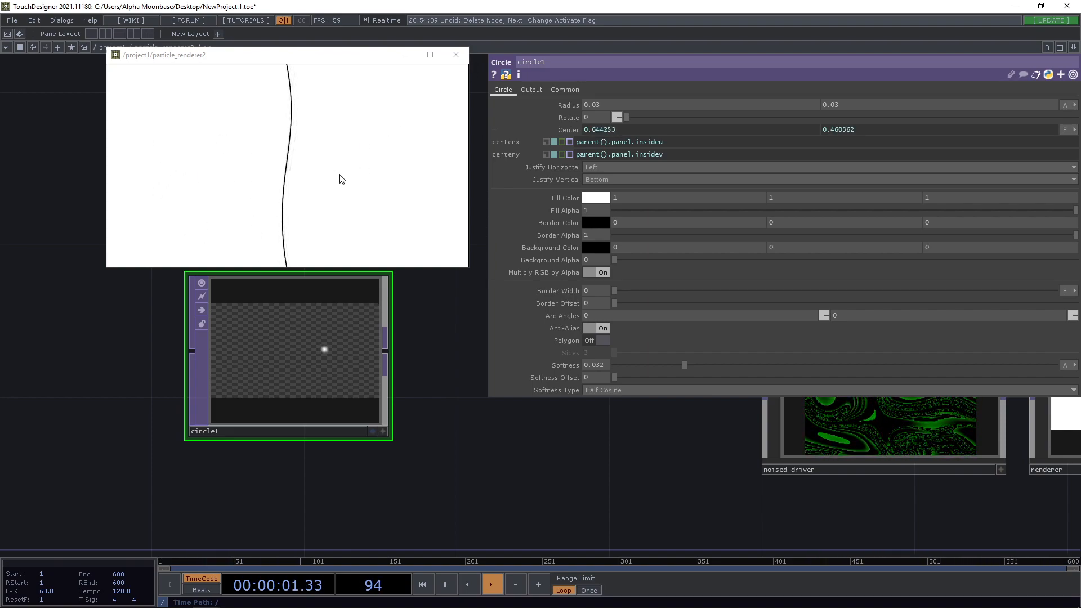
left_click(563, 133)
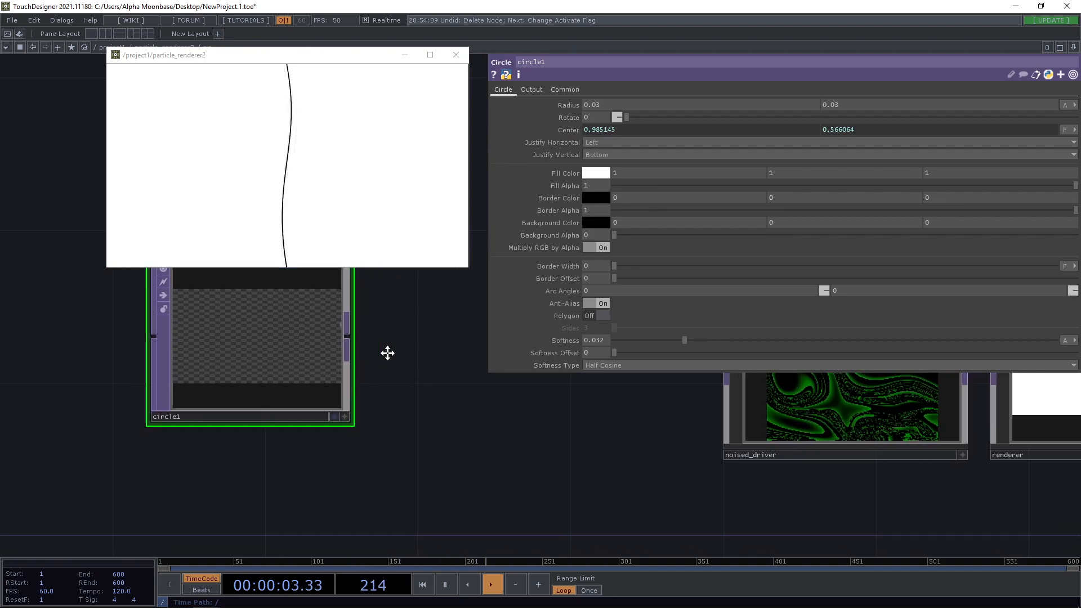
scroll(388, 355, "down", 4)
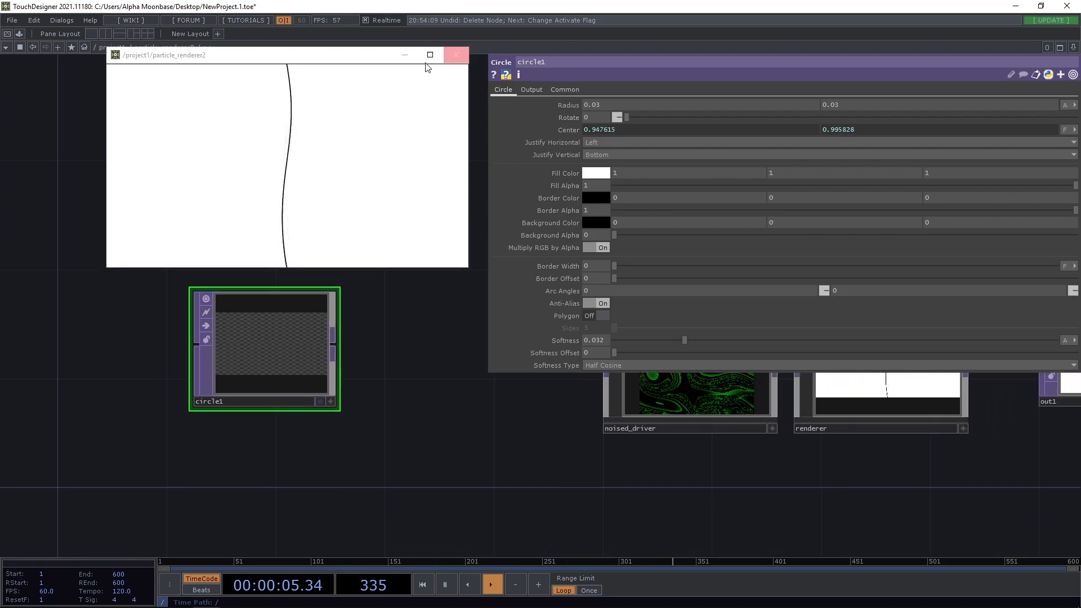
- Move the floating viewer to the lower right and bring up the component Palette
mouse_move(338, 56)
left_mouse_down()
mouse_move(808, 363)
mouse_move(844, 336)
left_mouse_up()
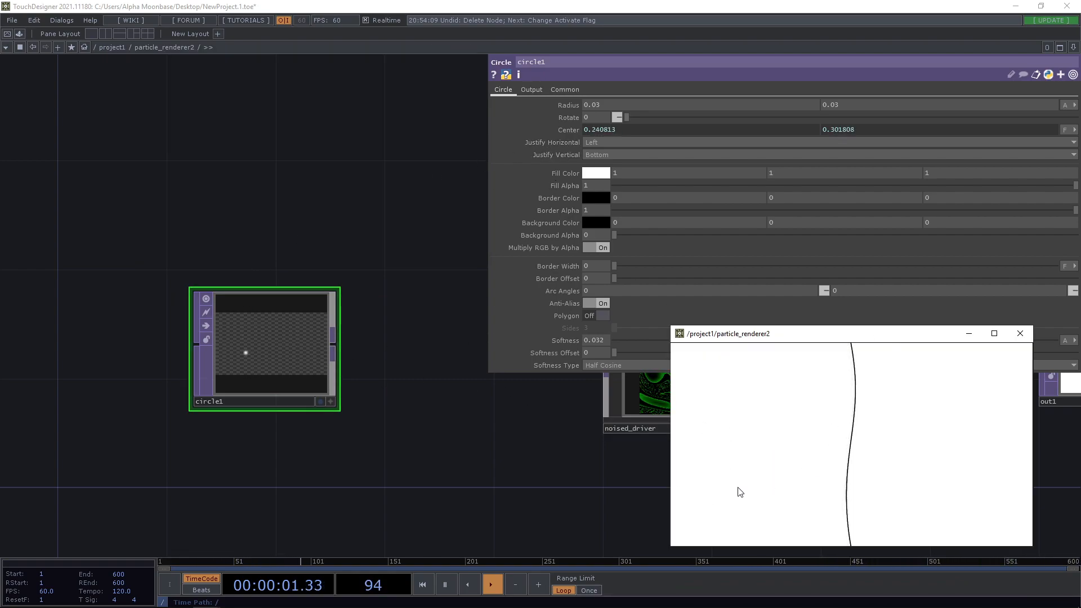
left_click(19, 35)
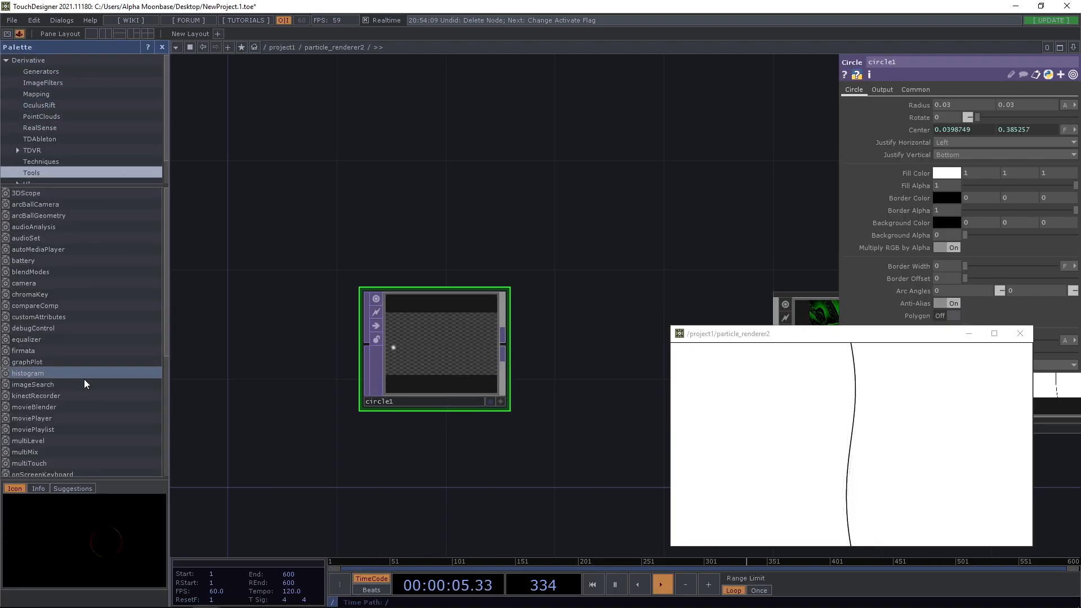
scroll(81, 312, "down", 6)
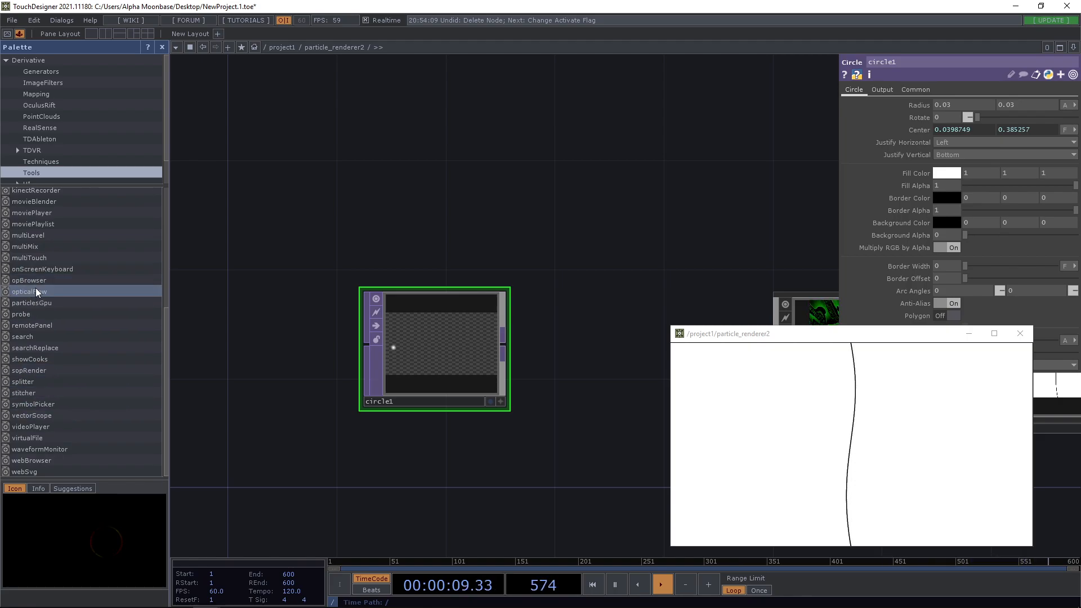
- Drop an opticalFlow component from the palette into the network and wire circle1 into it
mouse_move(36, 290)
left_mouse_down()
mouse_move(489, 170)
mouse_move(592, 127)
mouse_move(615, 203)
left_mouse_up()
mouse_move(473, 354)
left_mouse_down()
mouse_move(398, 319)
mouse_move(530, 198)
left_mouse_up()
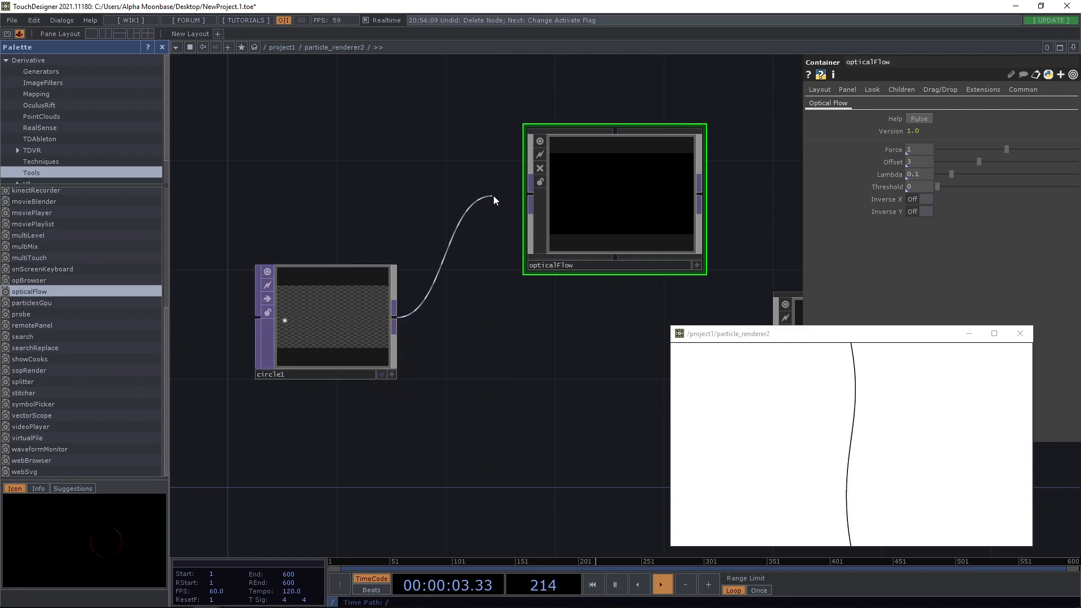
mouse_move(390, 301)
left_mouse_down()
mouse_move(433, 205)
mouse_move(460, 204)
left_mouse_up()
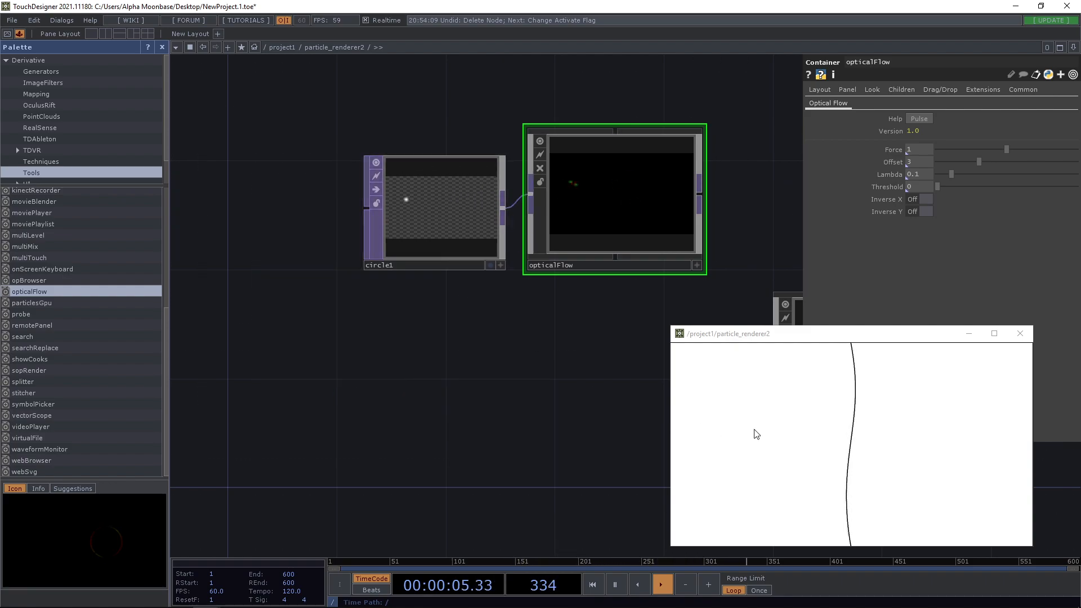
scroll(587, 232, "up", 5)
scroll(621, 279, "up", 3)
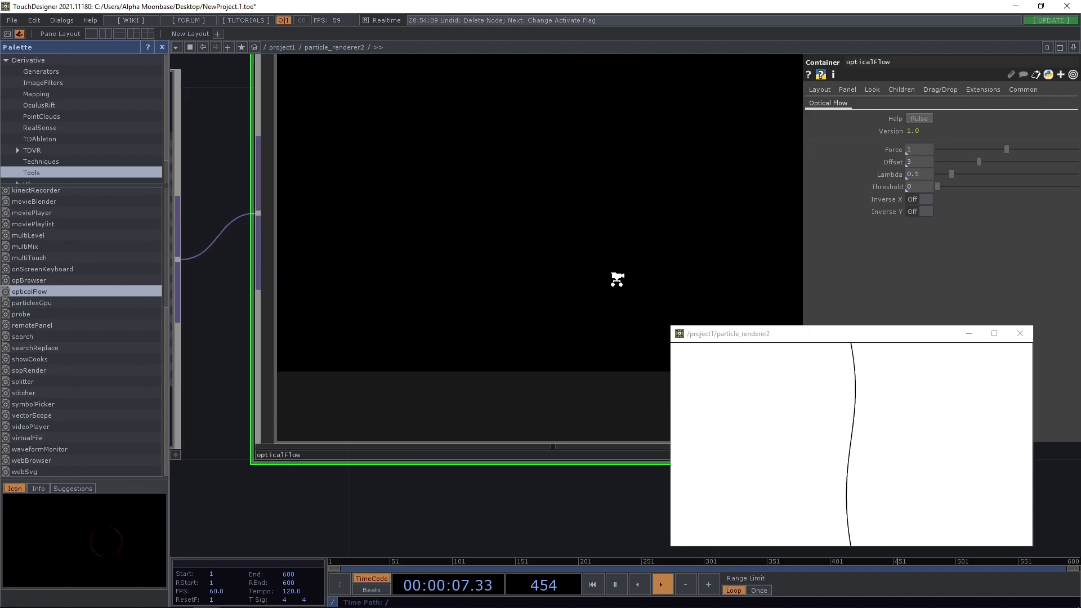
scroll(621, 279, "down", 2)
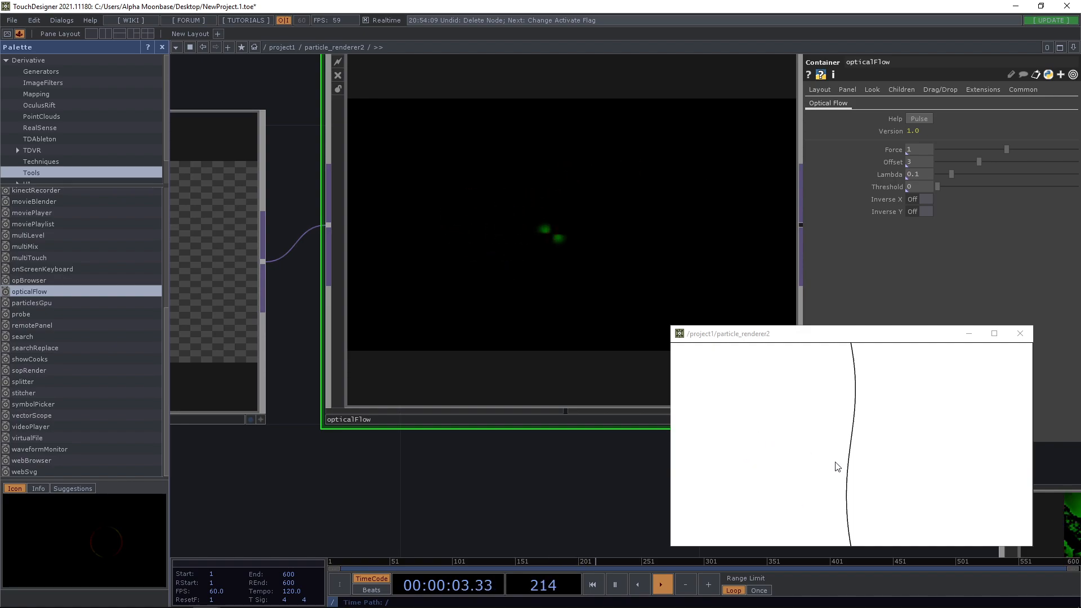
scroll(515, 448, "down", 3)
scroll(529, 482, "down", 3)
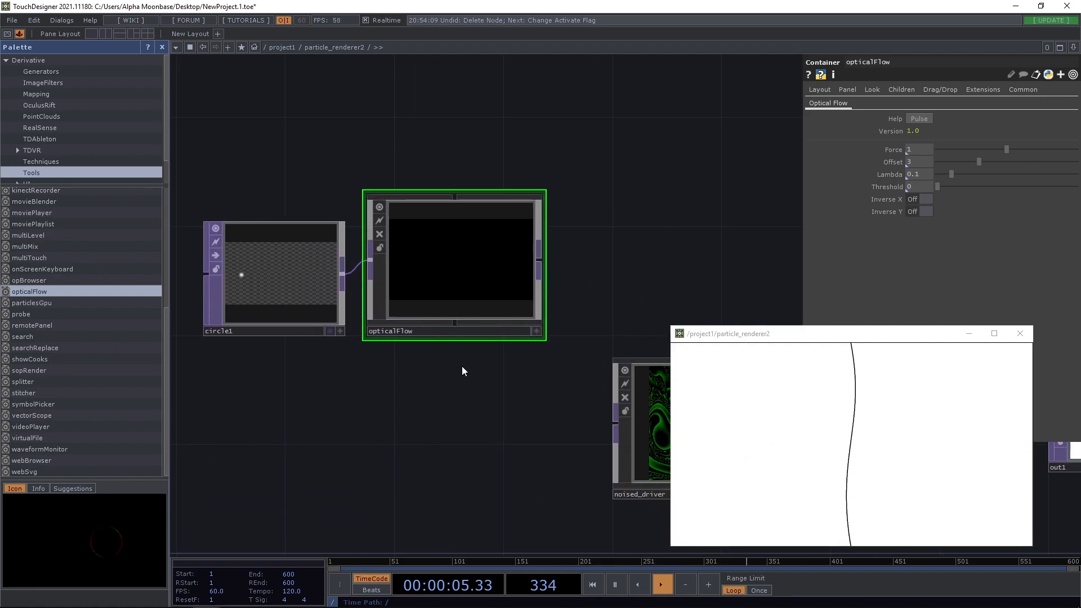
scroll(462, 366, "down", 2)
- Arrange circle1 and opticalFlow lower down and wire opticalFlow's output into noised_driver
left_click_drag(456, 386, 451, 297)
left_click_drag(339, 207, 289, 268)
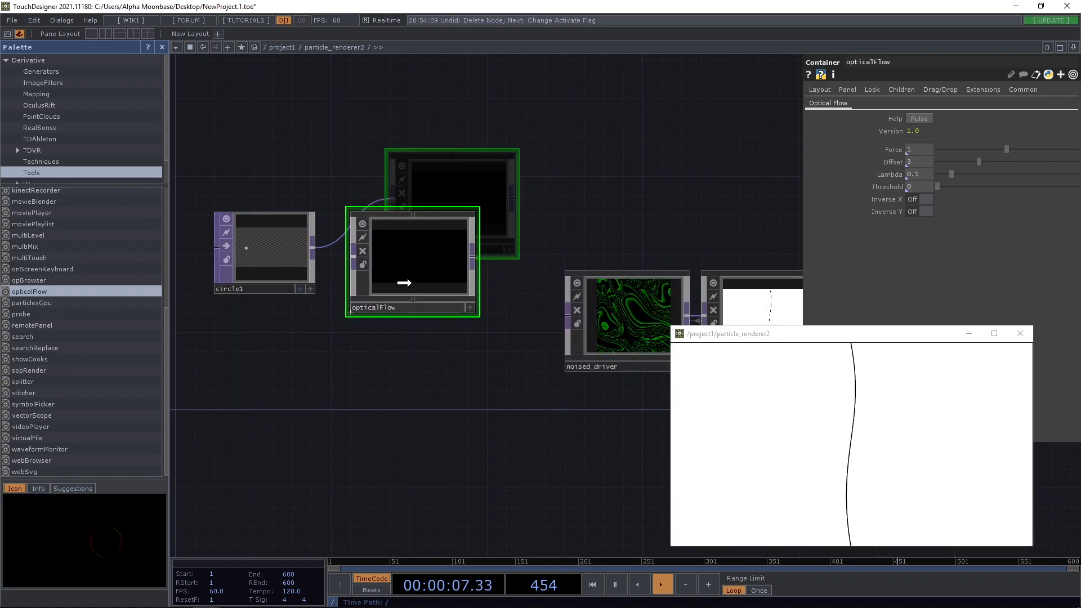
left_click_drag(405, 283, 394, 321)
left_click_drag(254, 254, 254, 293)
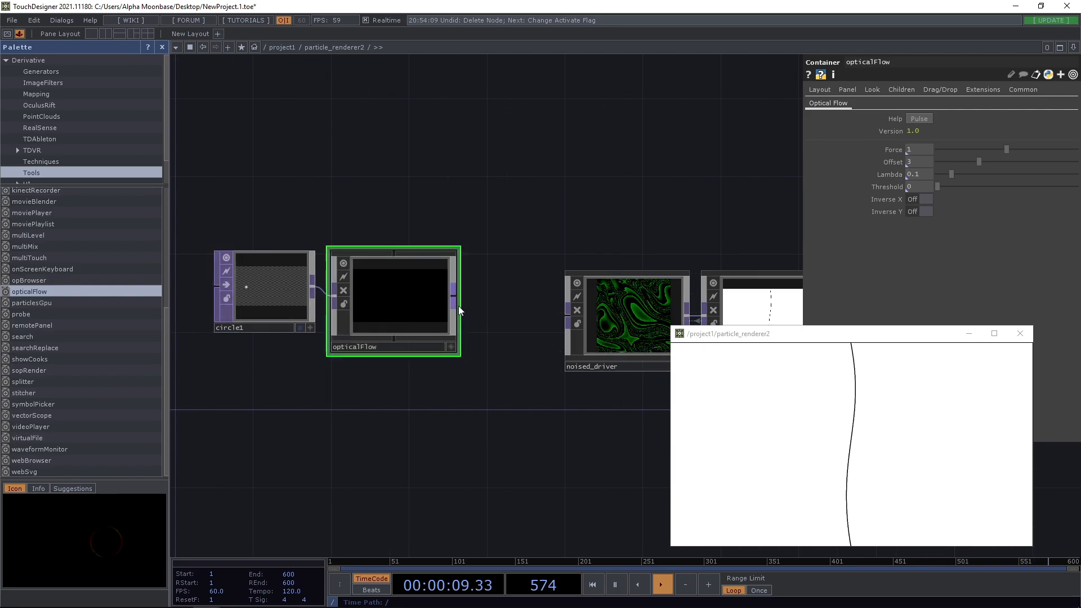
mouse_move(459, 295)
left_mouse_down()
mouse_move(543, 322)
mouse_move(515, 333)
left_mouse_up()
scroll(560, 414, "up", 1)
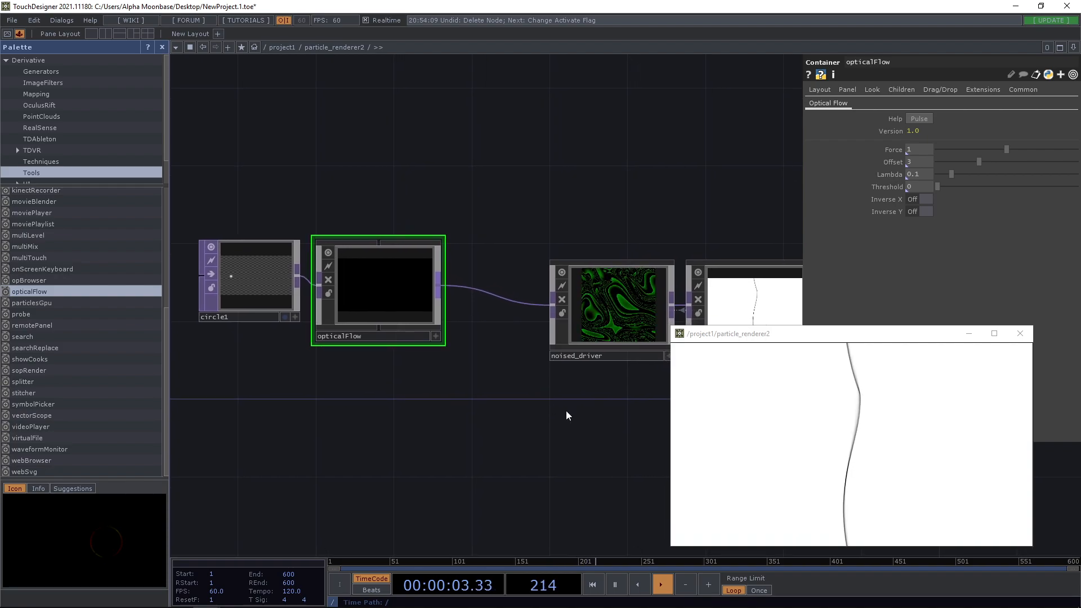
scroll(561, 410, "up", 4)
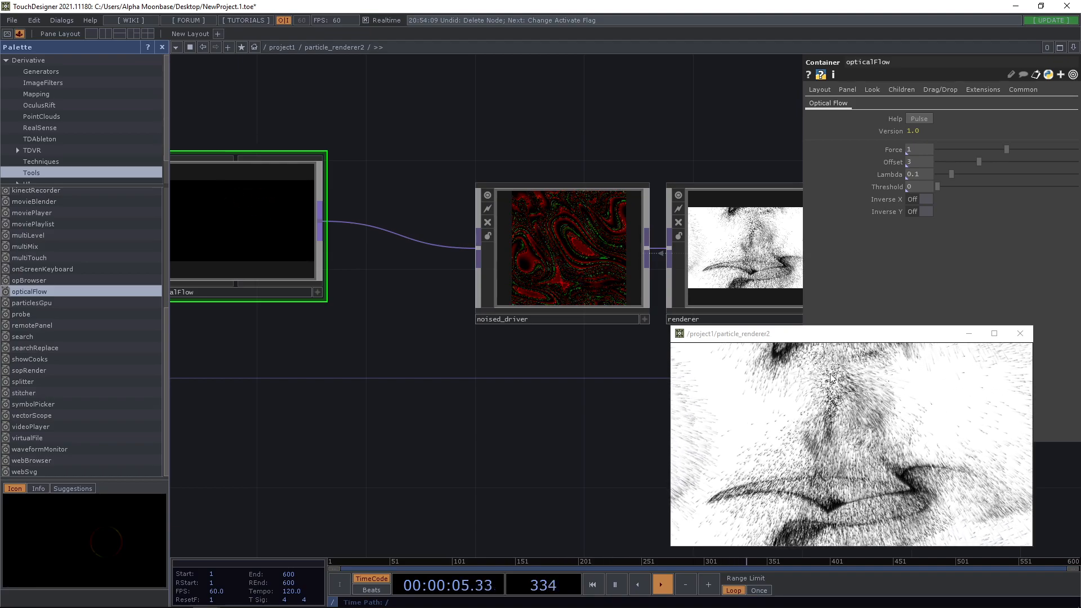
- Select noised_driver and toggle its Reset to restart the particle simulation
left_click_drag(525, 137, 540, 144)
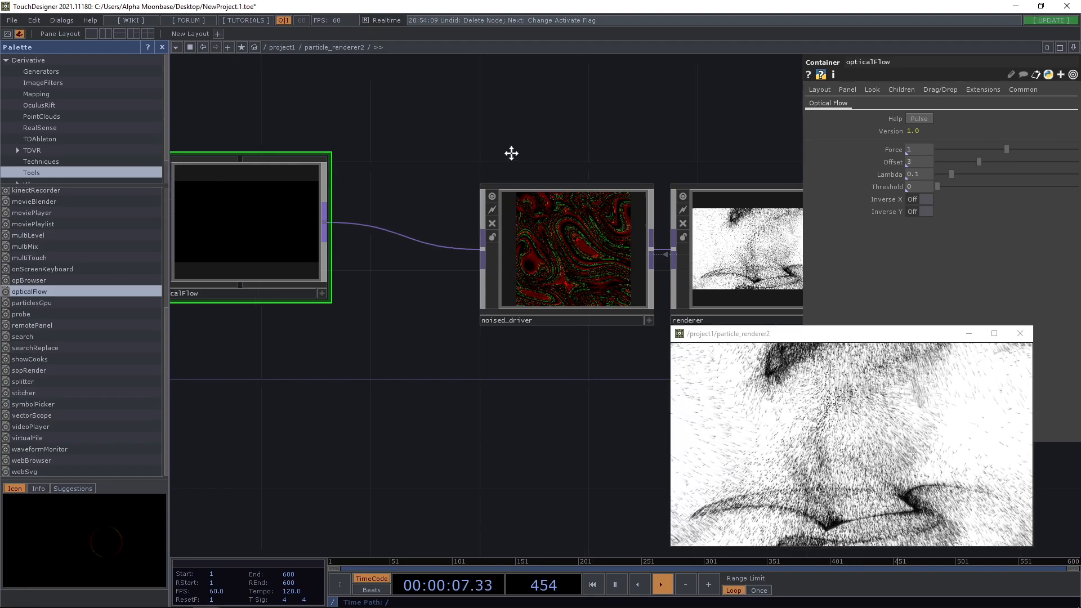
left_click_drag(348, 198, 355, 229)
left_click(590, 211)
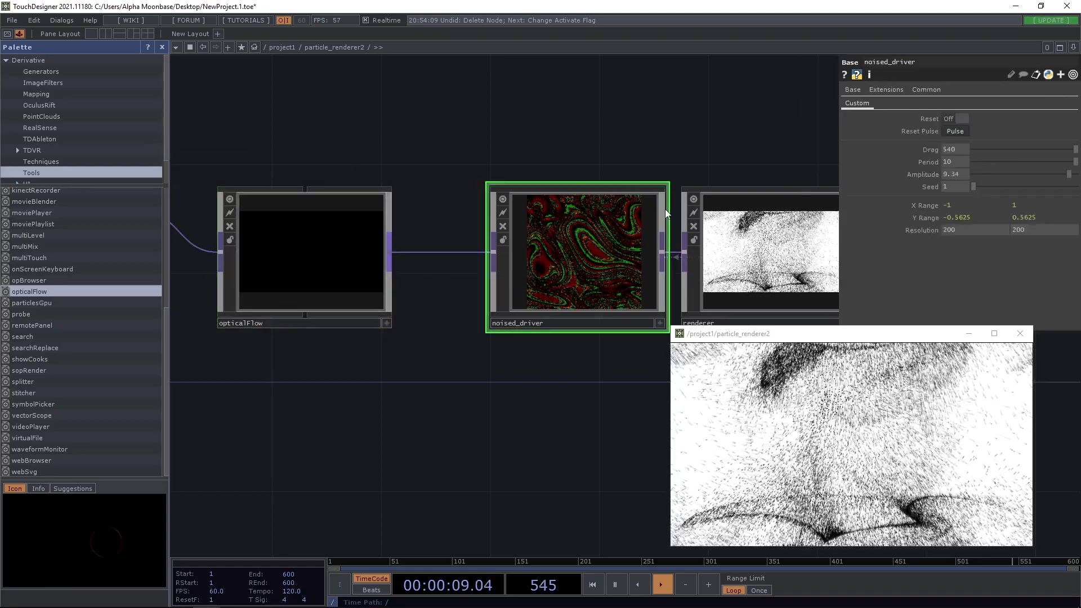
left_click(949, 119)
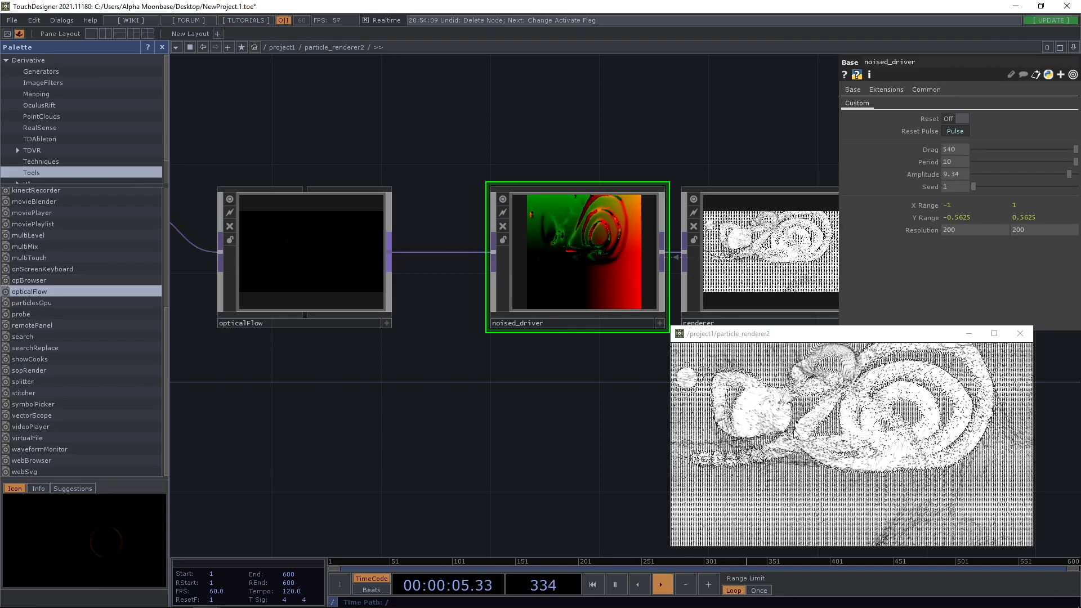
- Set opticalFlow's Force to -.4 and move the particle viewer over the network
left_click_drag(509, 421, 575, 419)
left_click(363, 259)
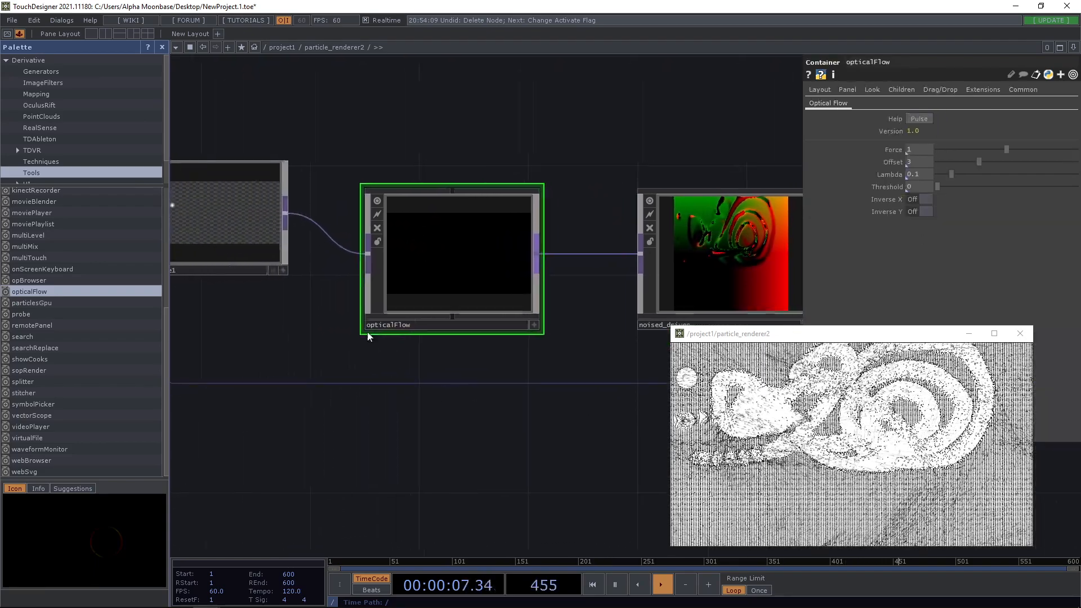
left_click_drag(242, 244, 288, 268)
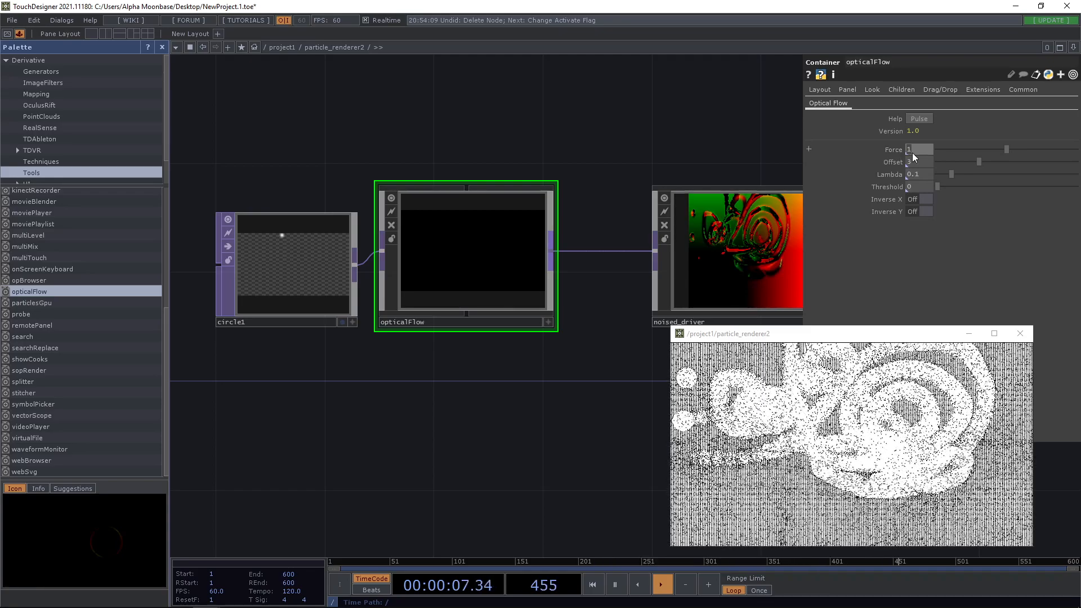
type("-.4")
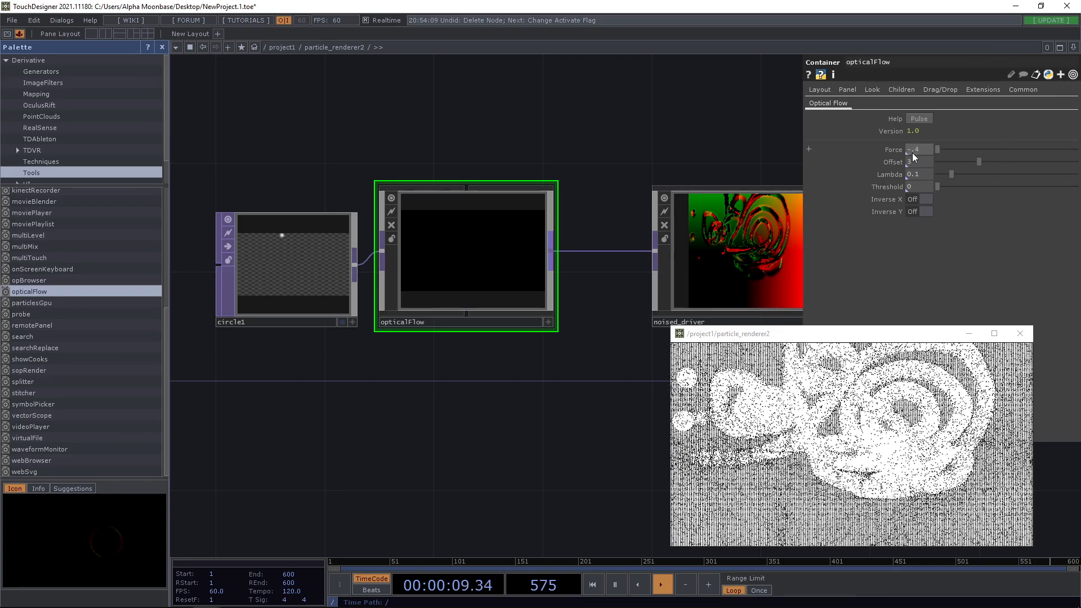
key("Return")
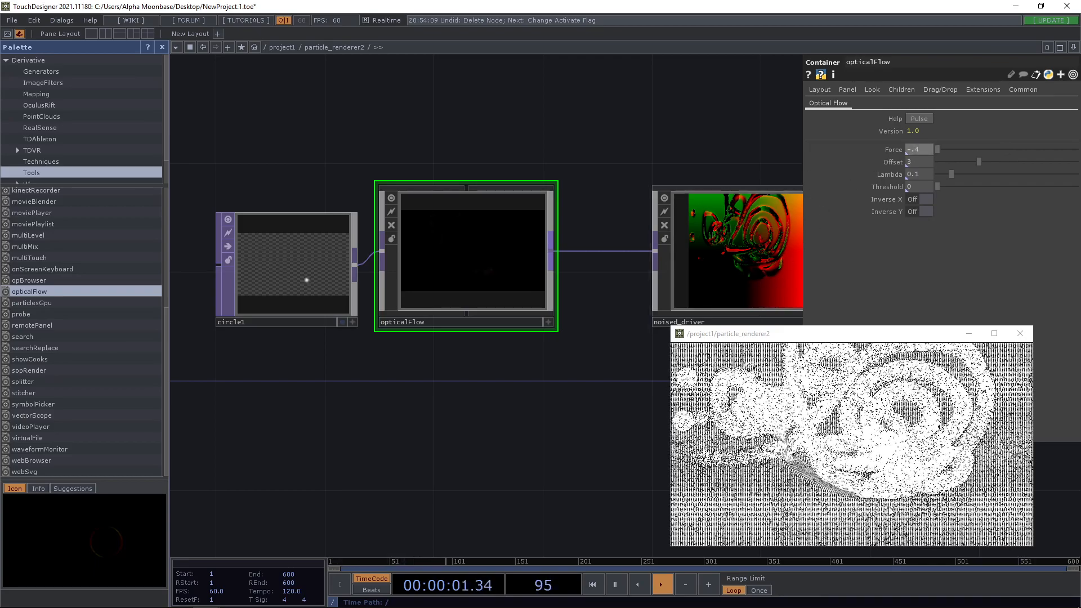
left_click_drag(701, 333, 192, 73)
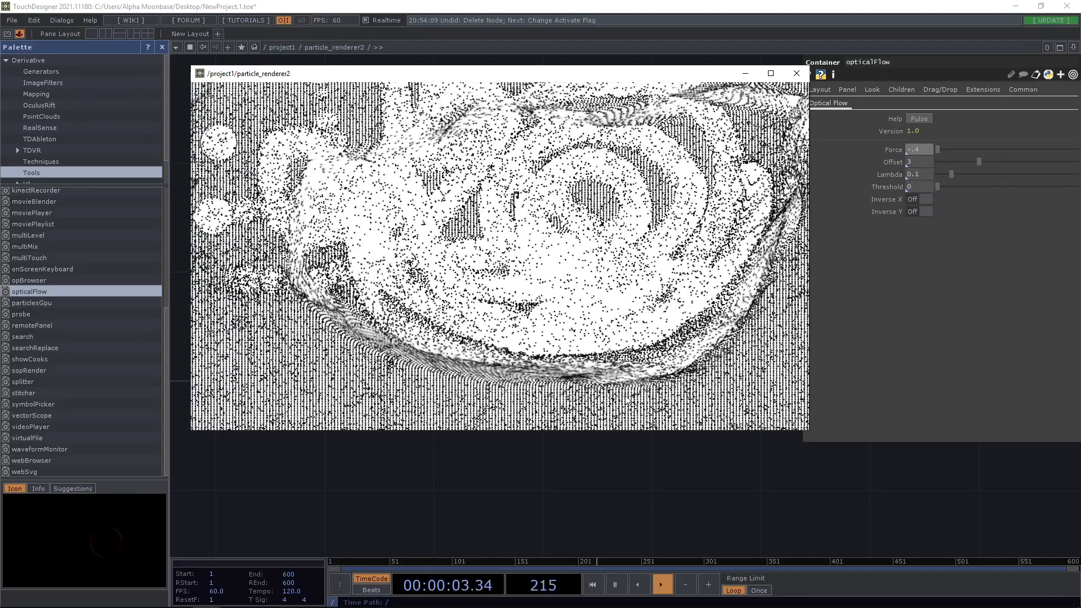
- Uncover noised_driver and toggle its Reset to clear the particle field again
left_click_drag(662, 76, 661, 253)
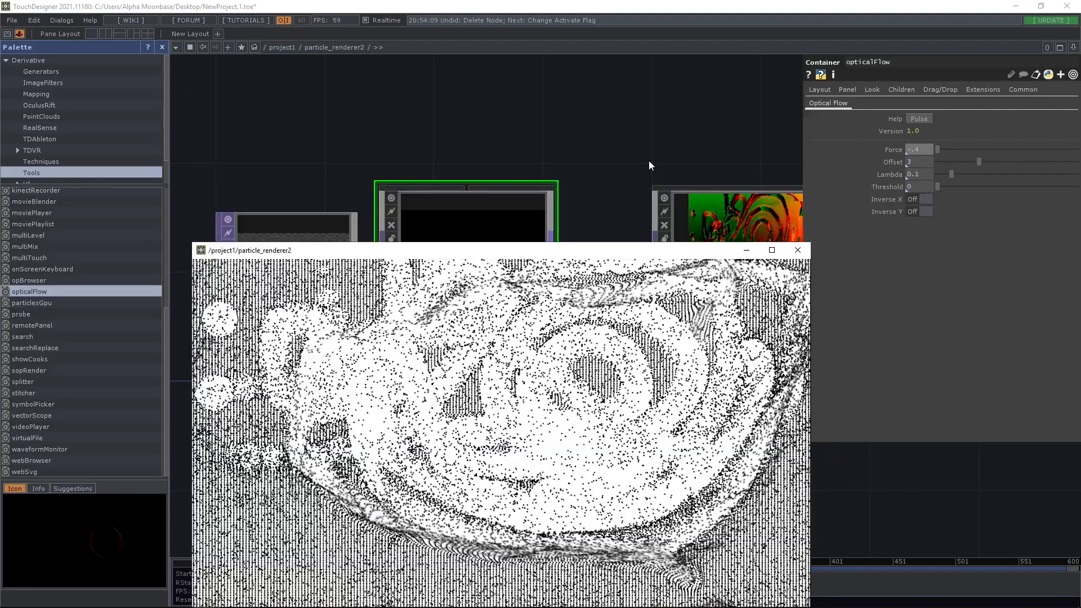
left_click(604, 190)
left_click(929, 119)
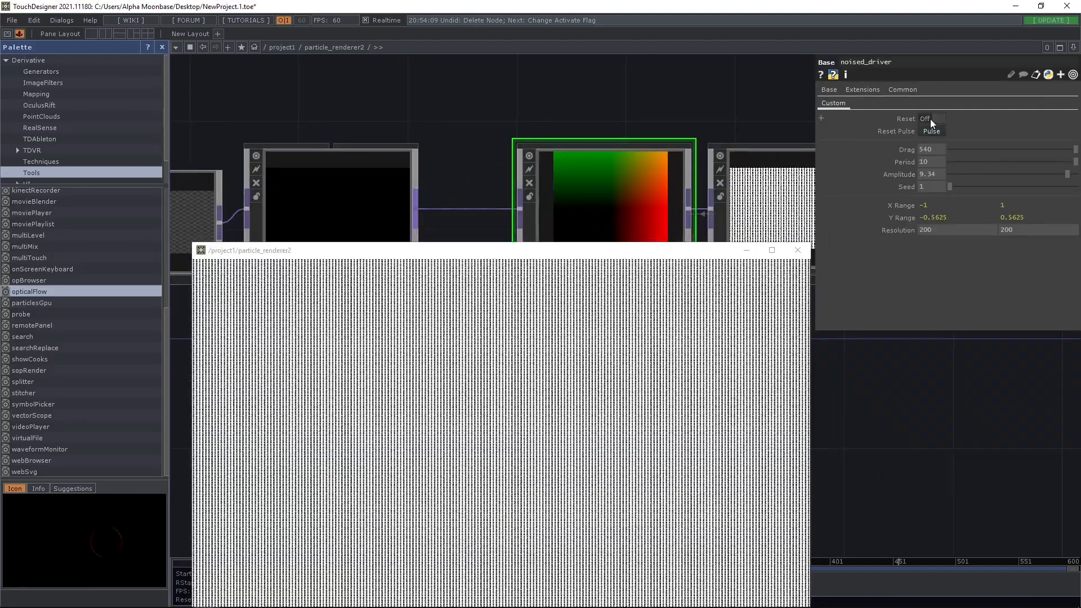
- Reposition the floating particle viewer down and to the right
left_click_drag(647, 251, 640, 151)
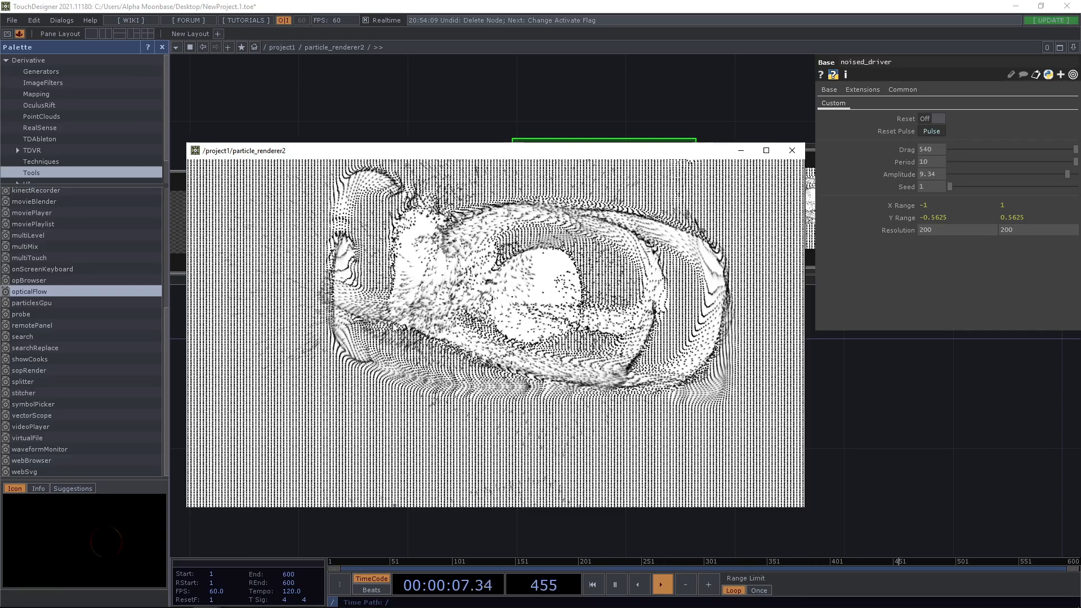
left_click_drag(388, 151, 541, 286)
left_click_drag(473, 135, 526, 126)
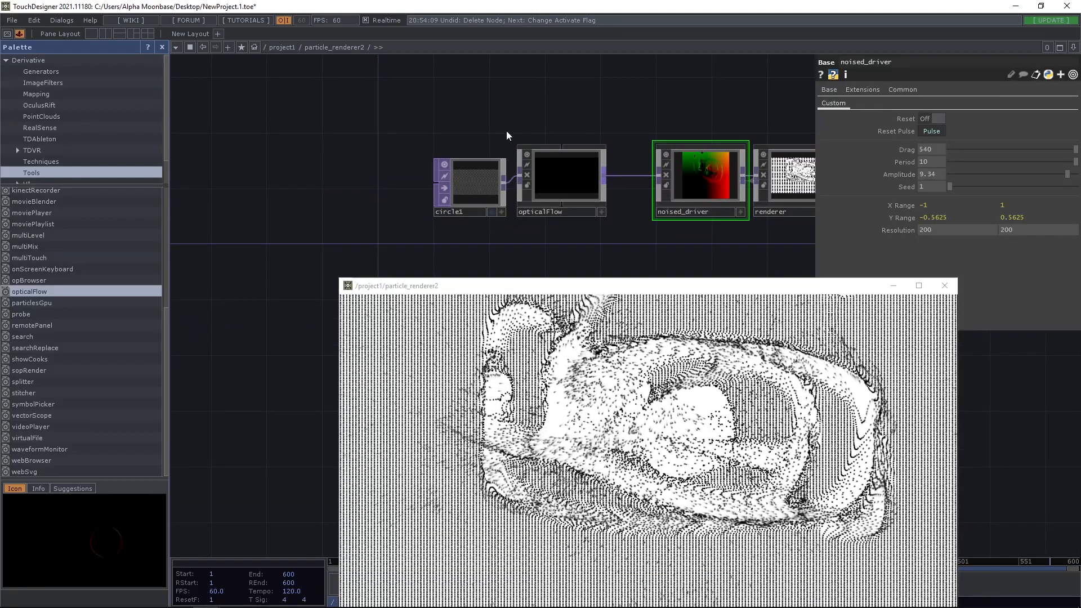
- Give circle1's Fill Alpha the expression parent().panel.select and reveal the expression row
left_click(469, 184)
scroll(539, 117, "up", 1)
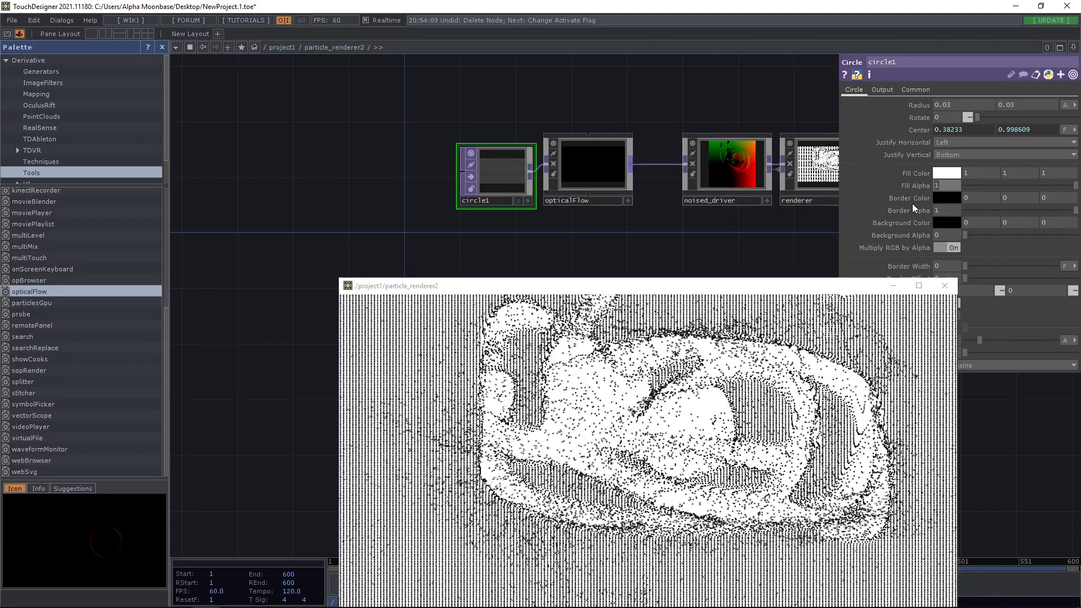
type("parent(")
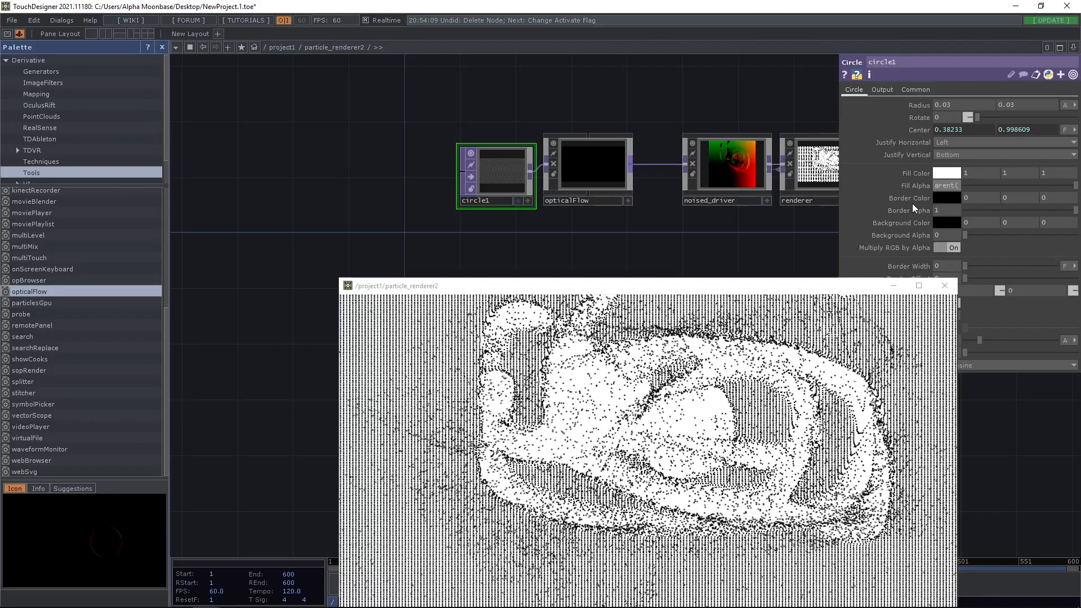
type(").pane")
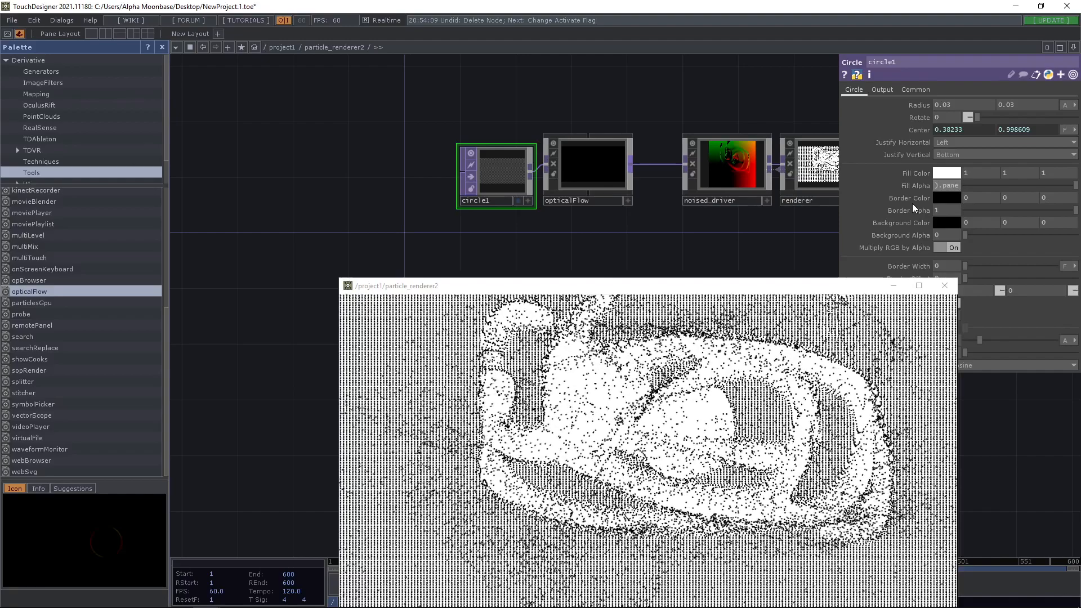
key("Return")
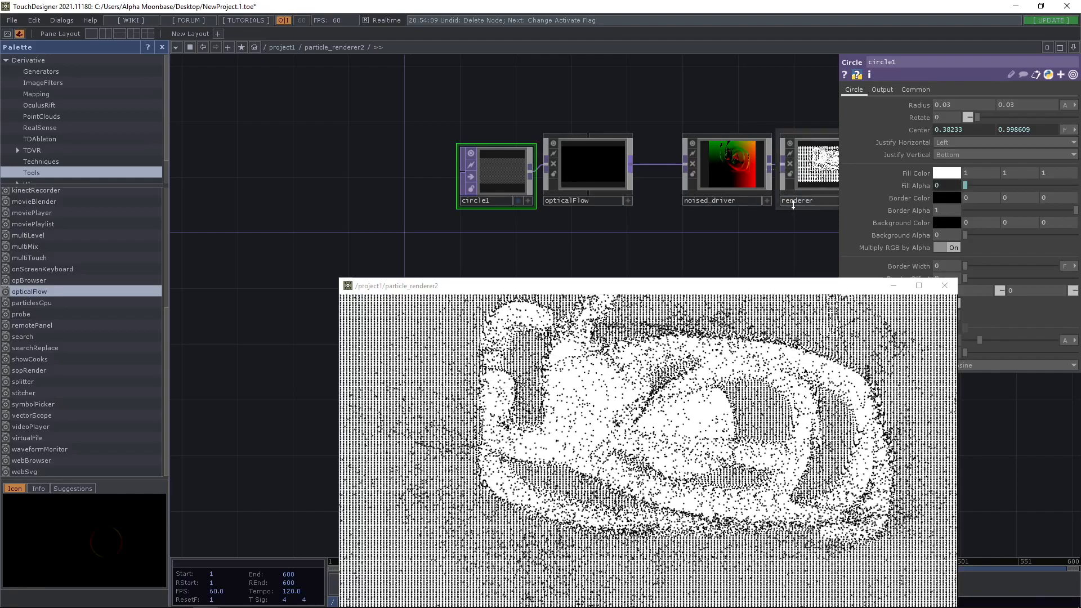
left_click_drag(839, 207, 432, 210)
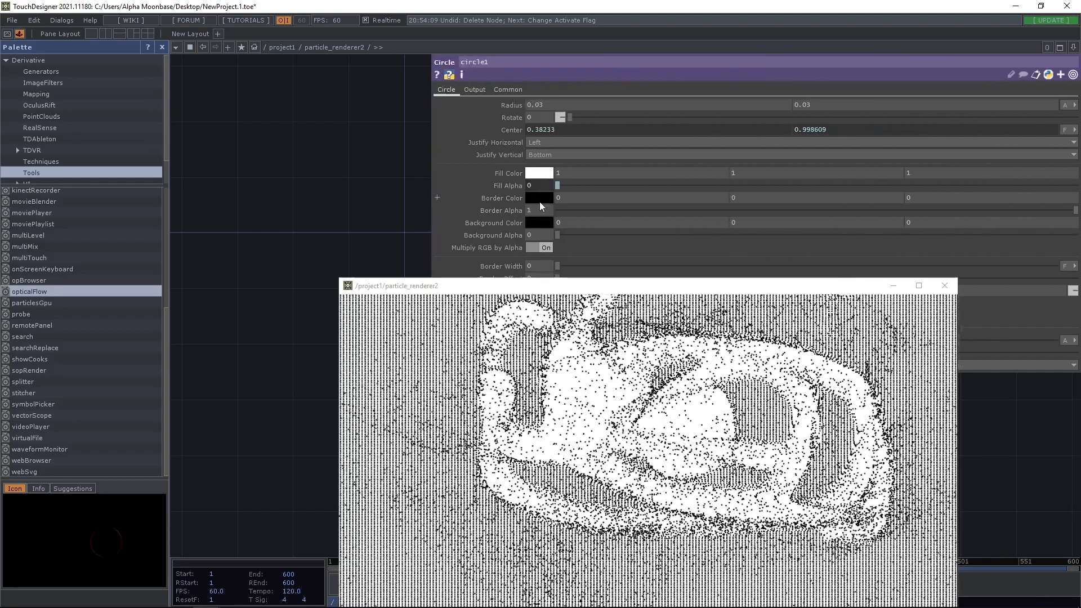
left_click(508, 186)
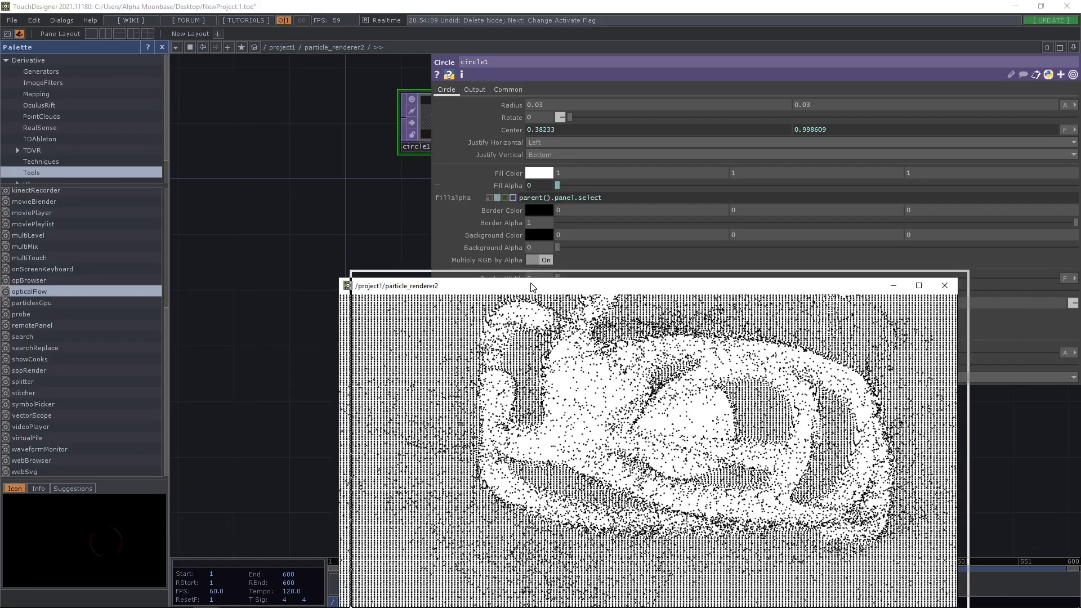
- Nudge the viewer up and pan the network so circle1 and opticalFlow sit further left
left_click_drag(524, 288, 531, 278)
left_click_drag(388, 194, 278, 177)
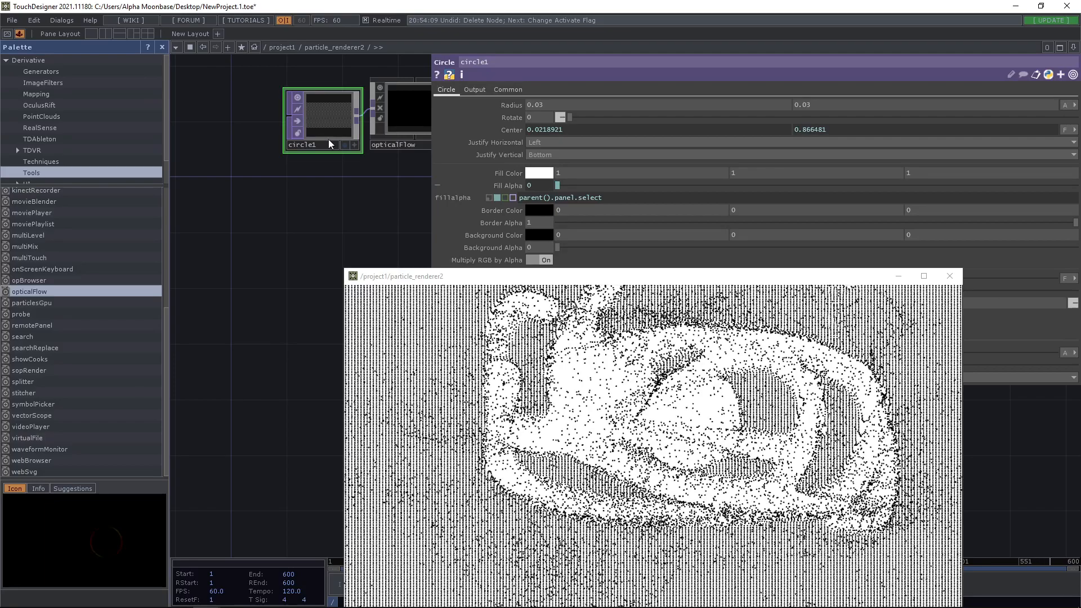
left_click_drag(371, 181, 338, 192)
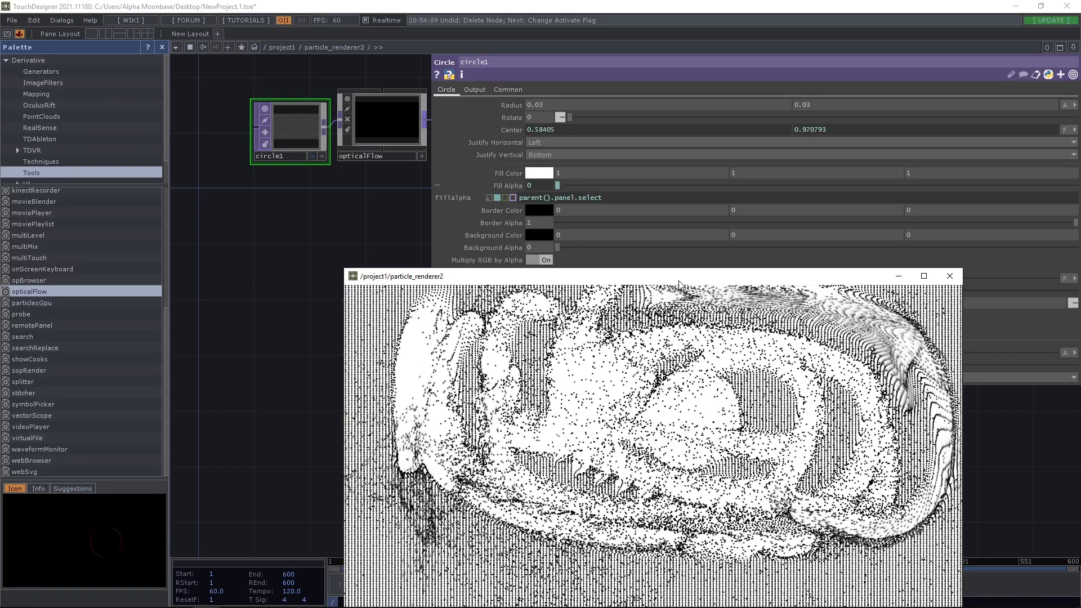
- Close the floating output viewer and the Palette so the network fills the editor
left_click_drag(631, 281, 507, 209)
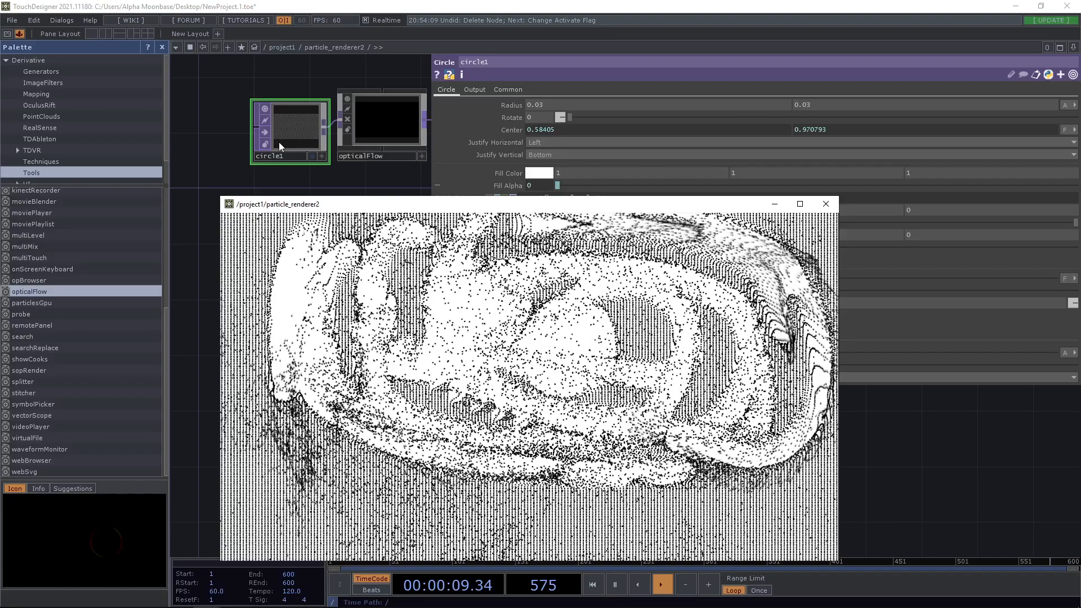
left_click(826, 204)
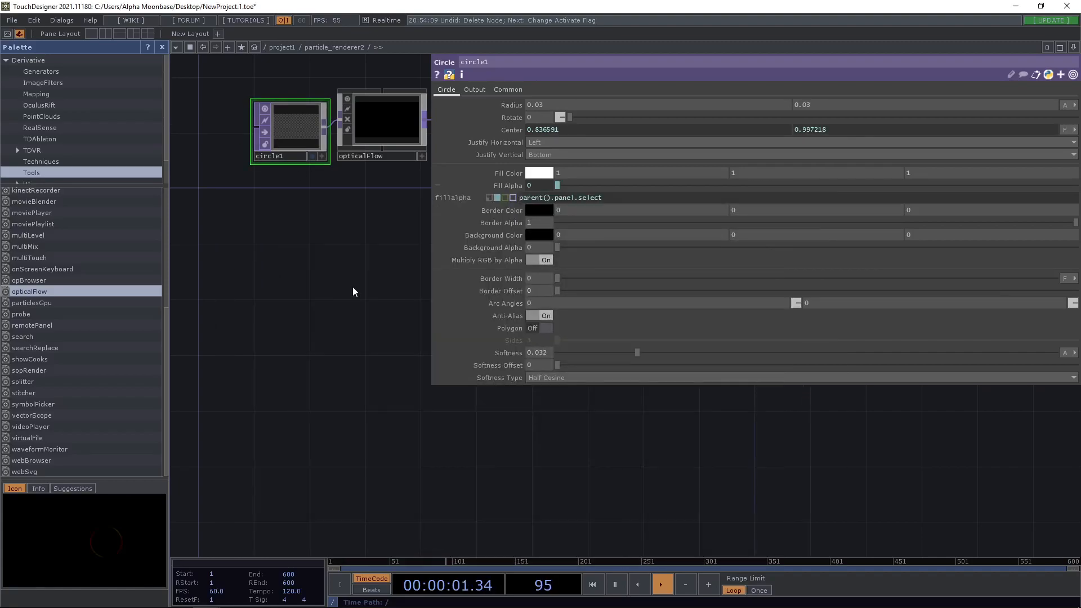
scroll(262, 280, "up", 2)
left_click(163, 48)
scroll(302, 277, "up", 2)
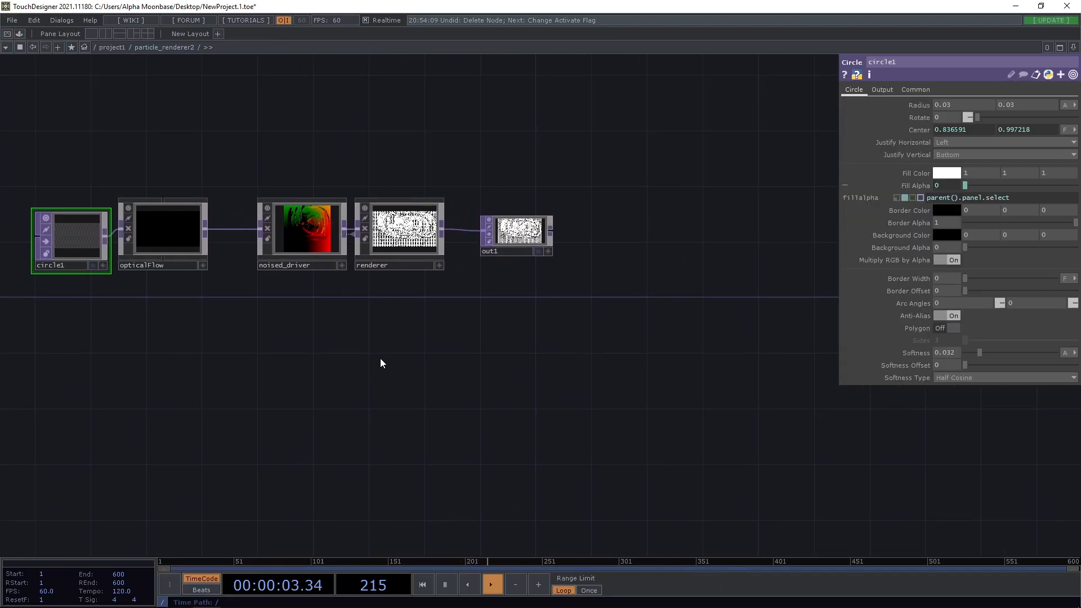
scroll(486, 294, "up", 3)
scroll(456, 194, "up", 3)
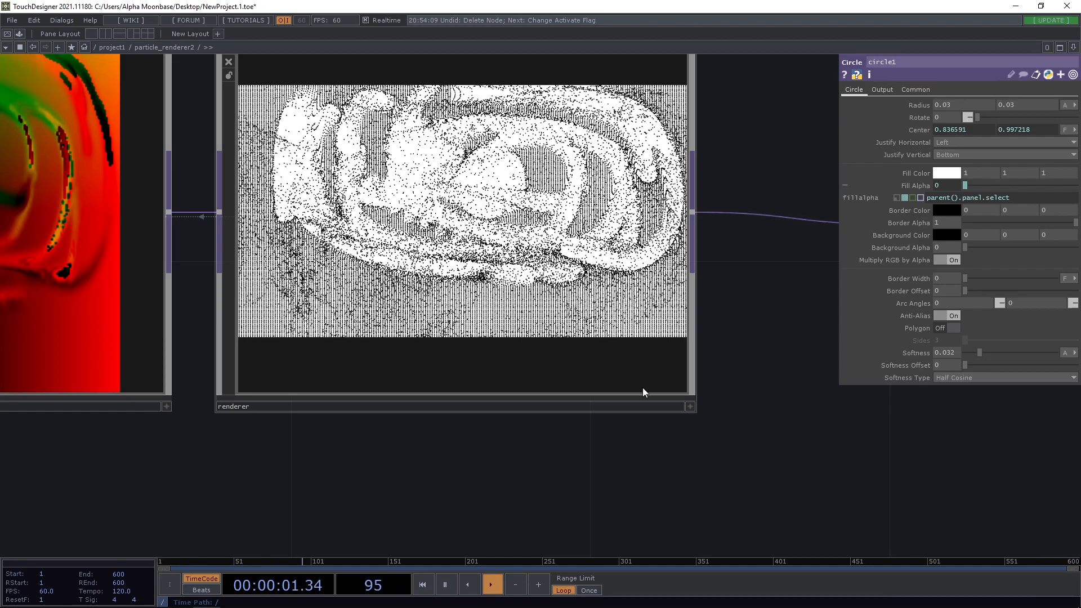
scroll(676, 437, "up", 2)
scroll(713, 438, "down", 2)
- Look through the renderer's internal network and go back up to particle_renderer2 with U
left_click_drag(623, 475, 700, 343)
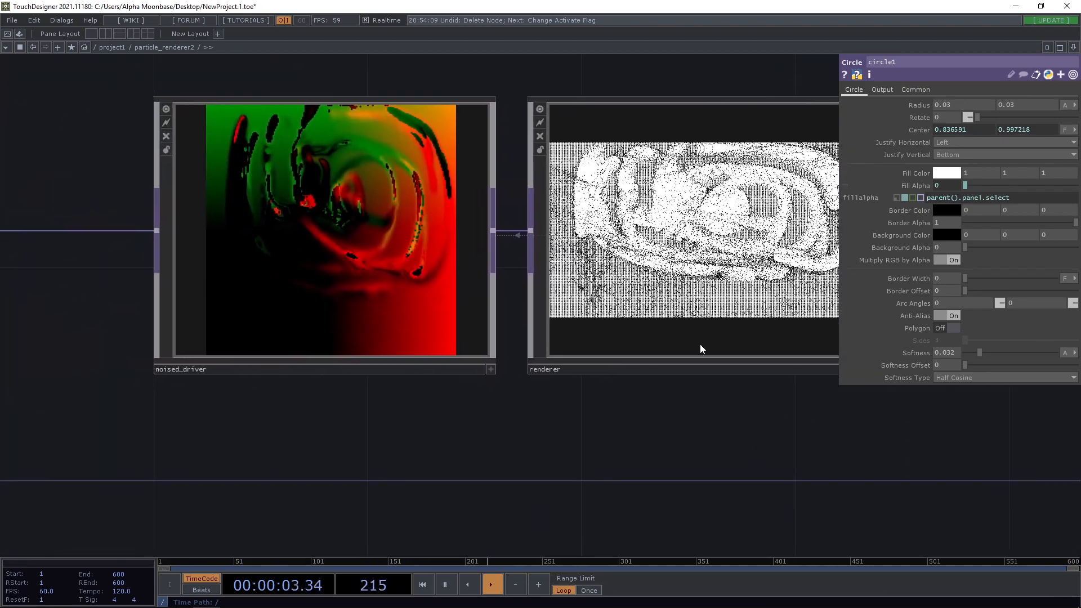
scroll(517, 235, "up", 3)
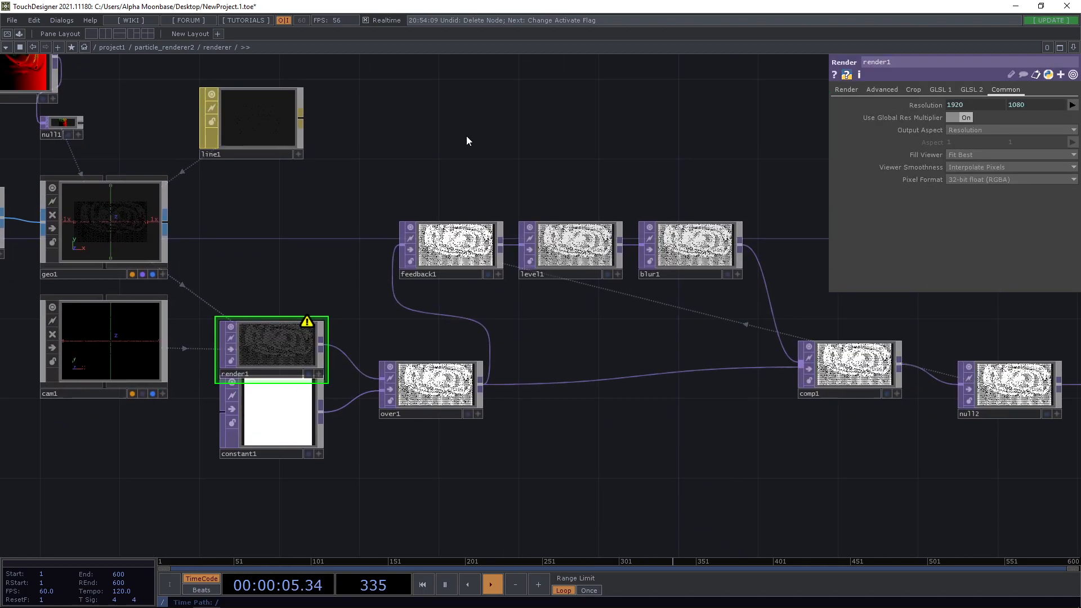
scroll(473, 142, "down", 2)
mouse_move(670, 343)
left_mouse_down()
mouse_move(422, 371)
mouse_move(555, 383)
mouse_move(540, 278)
left_mouse_up()
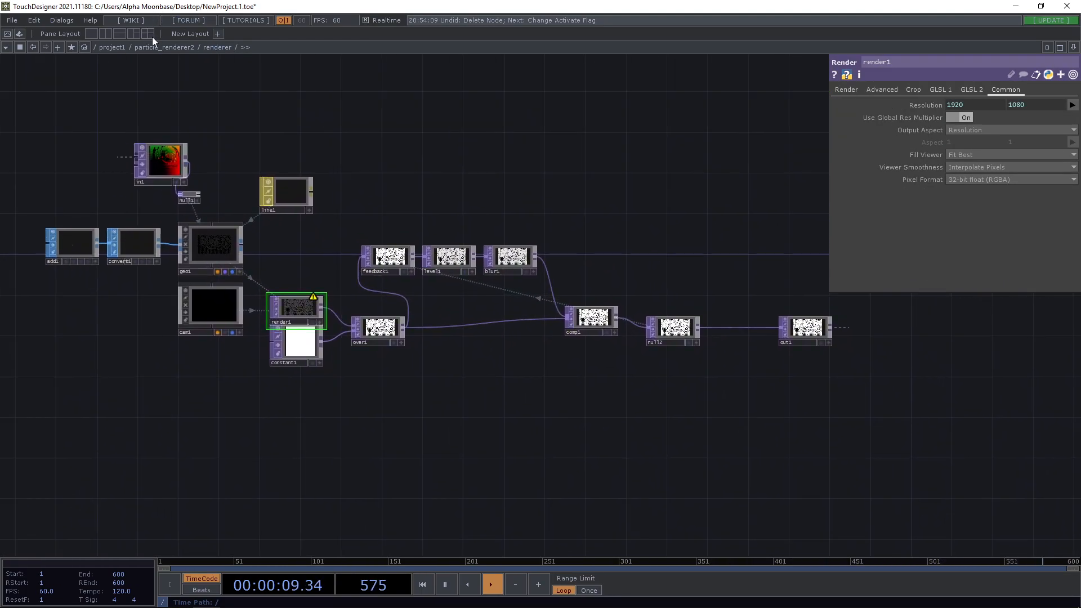
key("u")
- Dive into noised_driver and drag cross1 and acceleration lower in the network
left_click(339, 319)
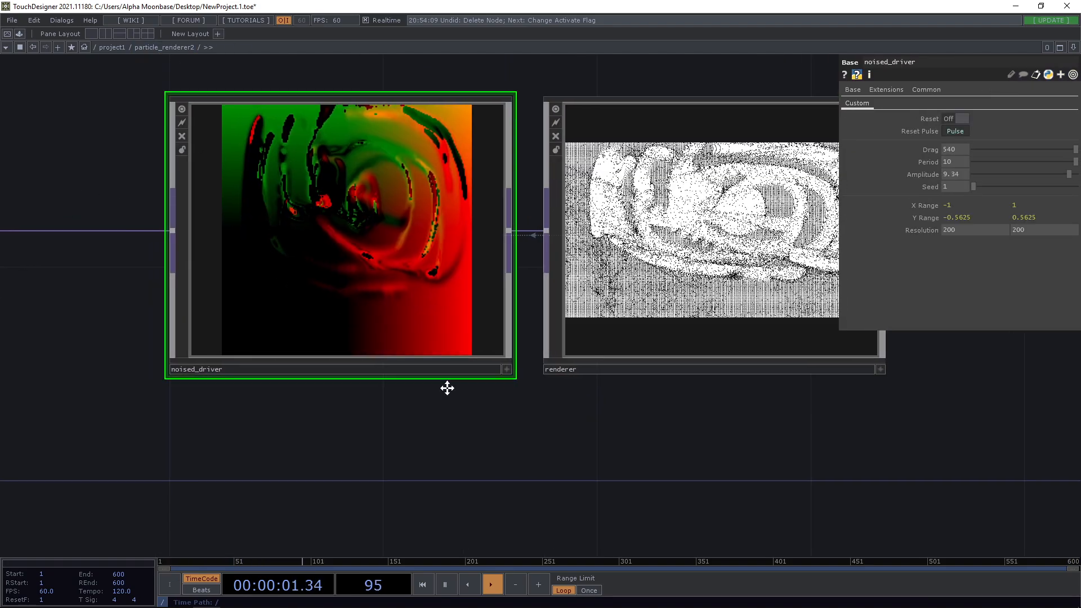
scroll(436, 200, "up", 2)
scroll(436, 201, "up", 3)
left_click_drag(442, 306, 384, 296)
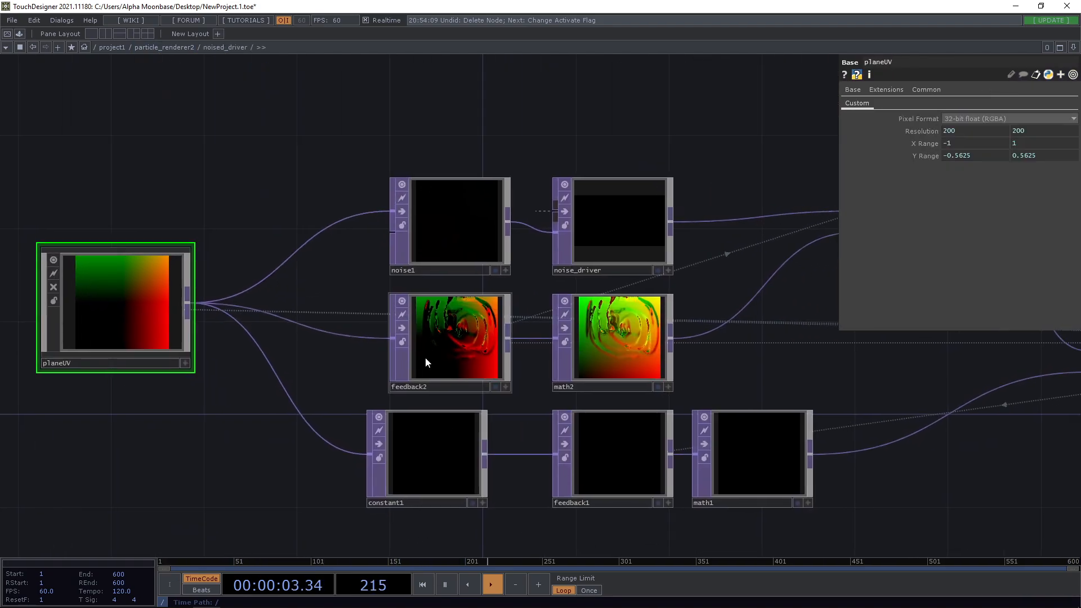
scroll(497, 142, "down", 2)
mouse_move(414, 118)
left_mouse_down()
mouse_move(287, 140)
mouse_move(747, 400)
mouse_move(562, 362)
left_mouse_up()
left_click_drag(431, 283, 428, 349)
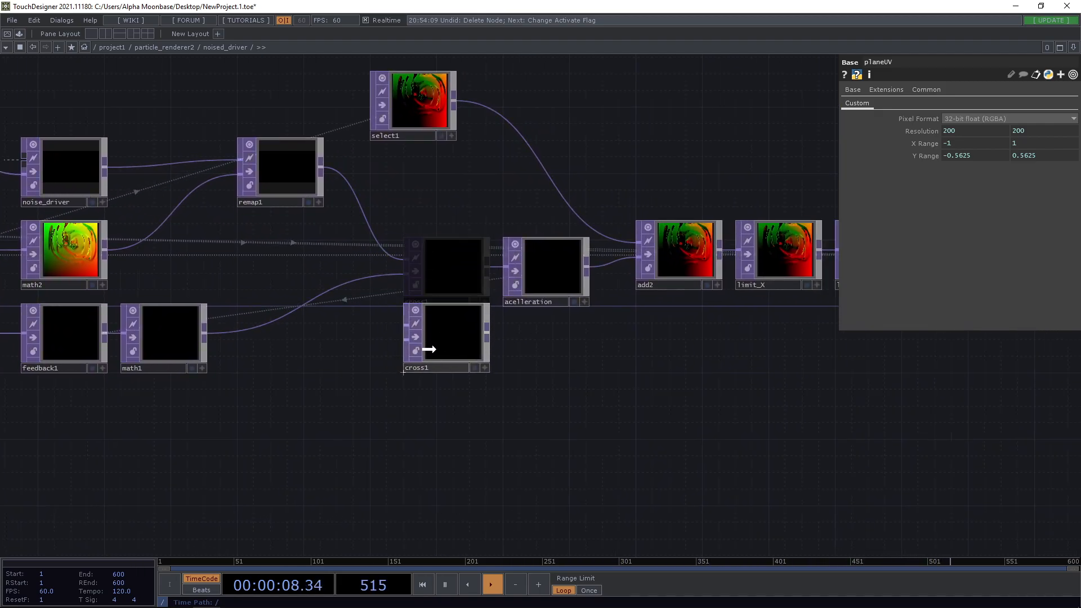
left_click_drag(545, 267, 544, 334)
mouse_move(693, 363)
left_mouse_down()
mouse_move(499, 365)
mouse_move(540, 325)
mouse_move(706, 353)
mouse_move(628, 355)
left_mouse_up()
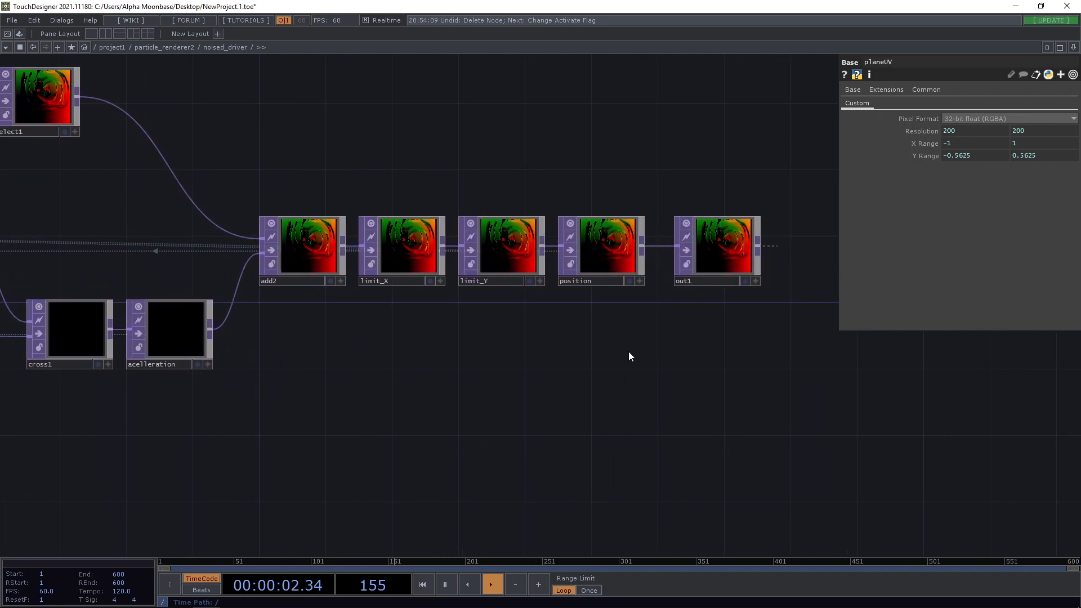
- Move out1 and the position null further right, keeping position in the node row
left_click(605, 233)
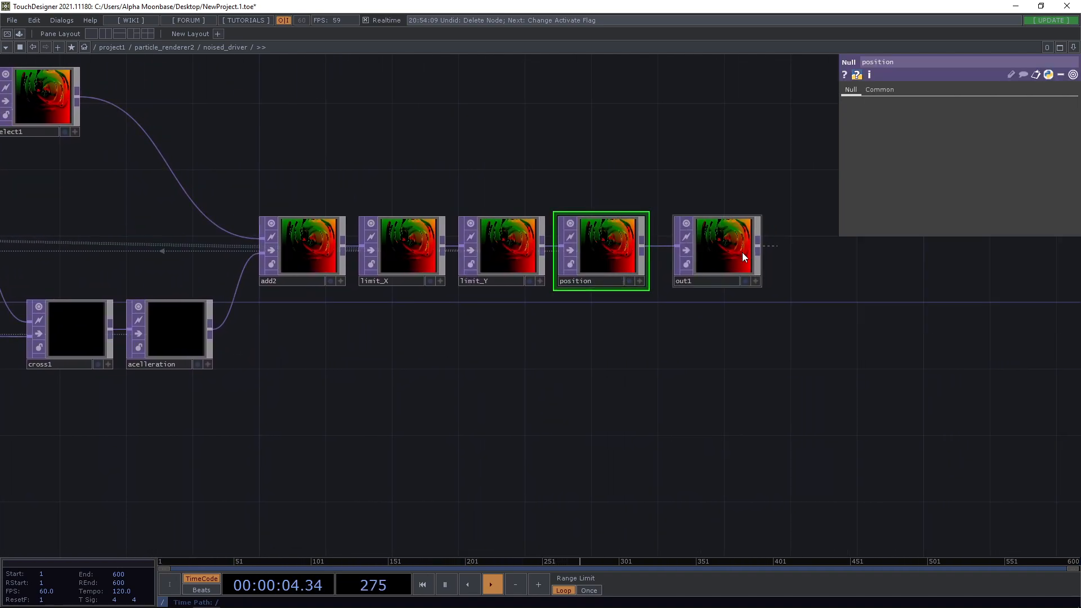
left_click_drag(742, 252, 819, 258)
mouse_move(607, 260)
left_mouse_down()
mouse_move(686, 262)
mouse_move(649, 245)
mouse_move(682, 201)
left_mouse_up()
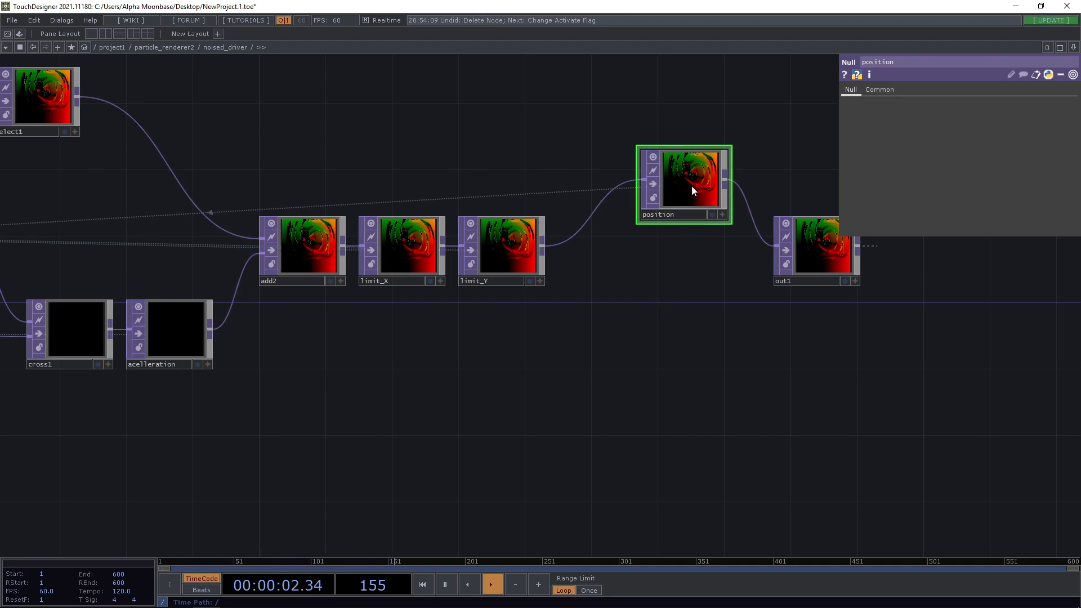
scroll(692, 185, "up", 3)
mouse_move(685, 189)
left_mouse_down()
mouse_move(685, 272)
mouse_move(686, 253)
left_mouse_up()
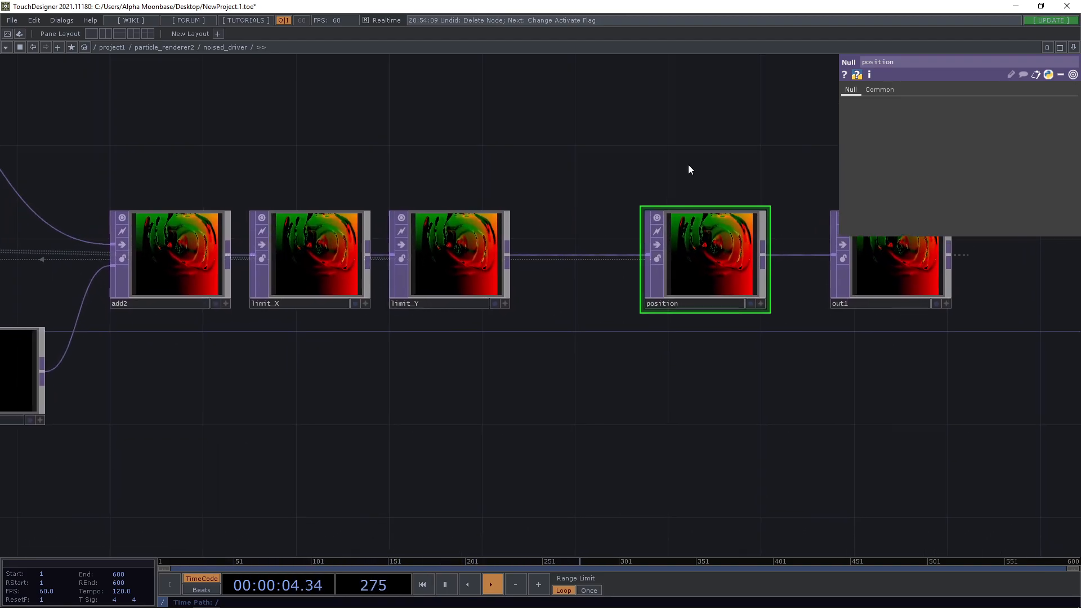
scroll(687, 164, "down", 3)
scroll(664, 168, "down", 4)
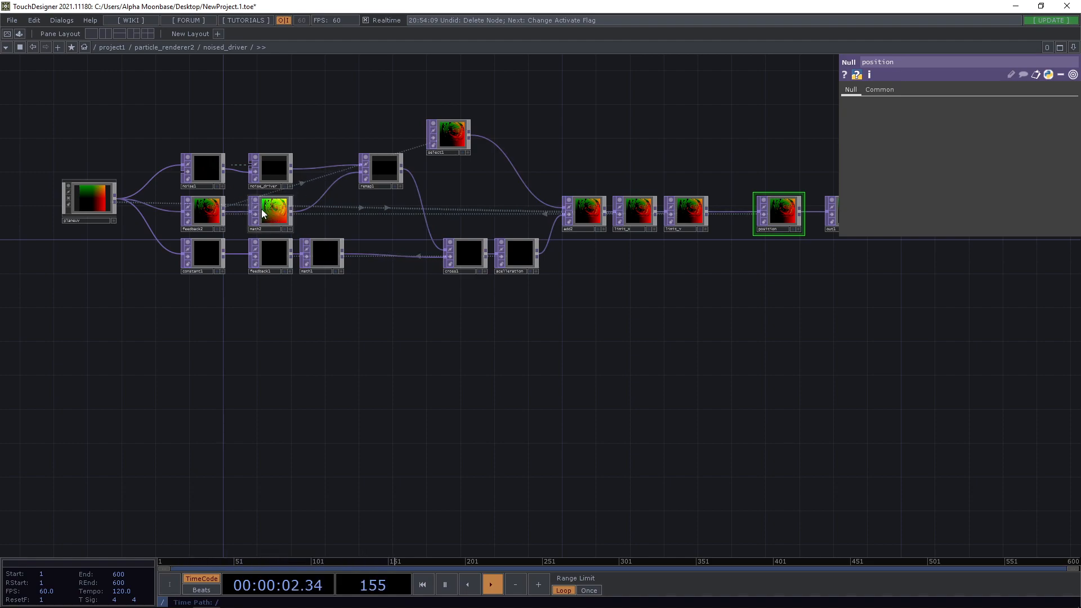
scroll(665, 308, "up", 3)
scroll(531, 344, "up", 3)
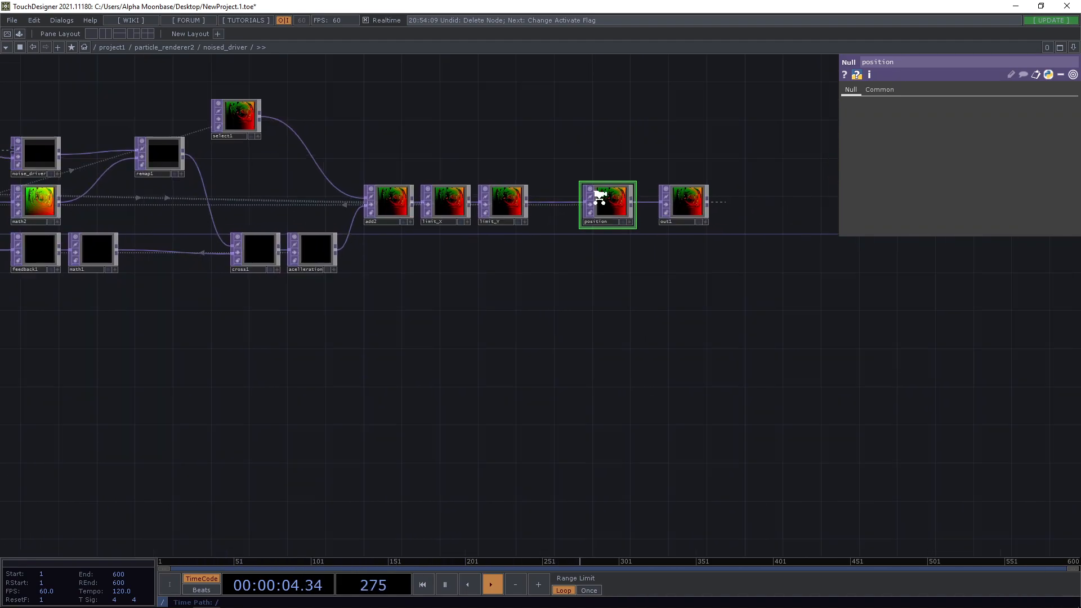
scroll(615, 213, "up", 4)
scroll(625, 186, "up", 4)
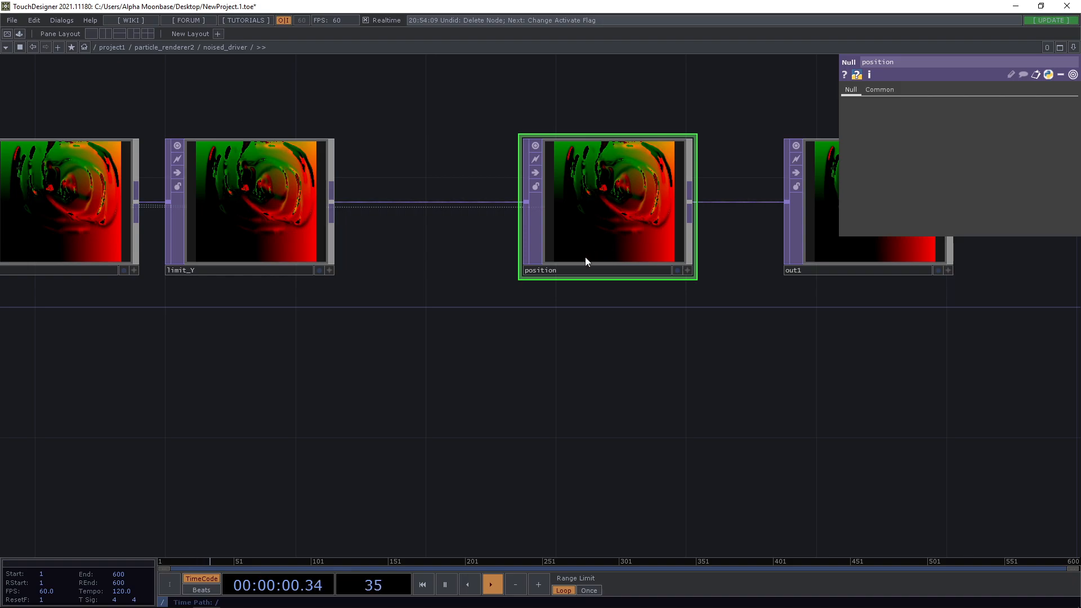
scroll(585, 256, "down", 4)
- Create a Select TOP (select2) and place it below limit_Y
left_click_drag(516, 355, 488, 347)
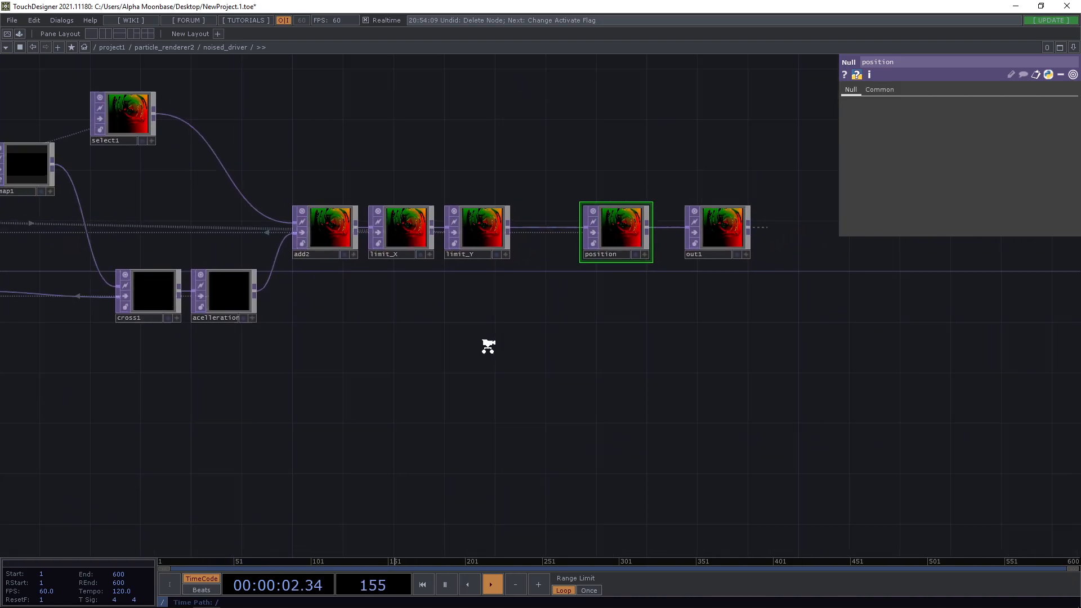
scroll(488, 346, "up", 1)
double_click(472, 344)
left_click(328, 216)
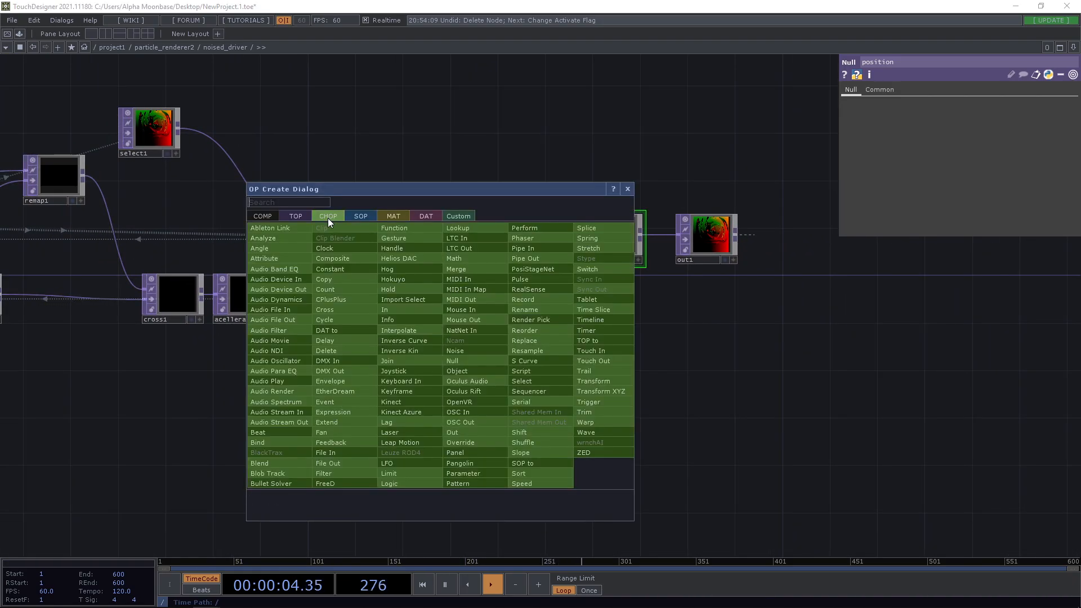
left_click(296, 217)
type("sele")
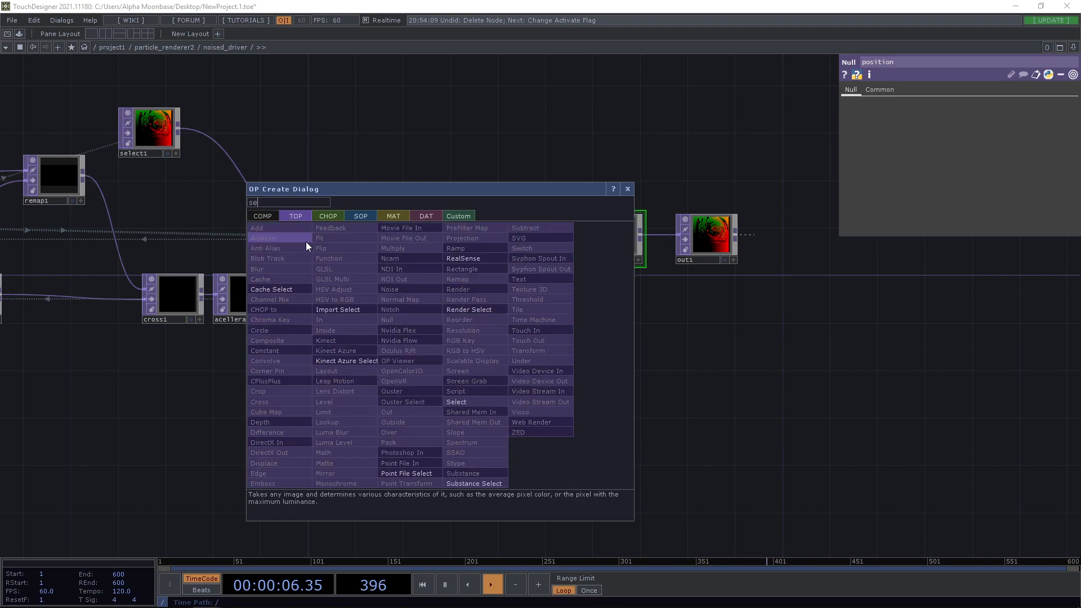
left_click(470, 406)
left_click(484, 316)
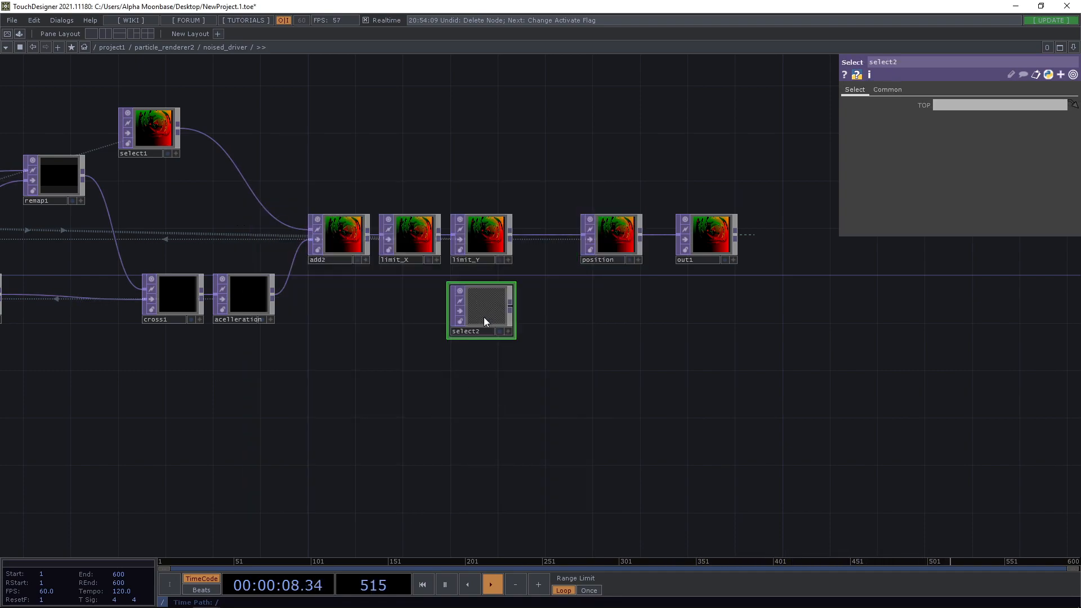
left_click_drag(484, 356, 551, 394)
left_click_drag(457, 399, 464, 442)
scroll(421, 440, "down", 3)
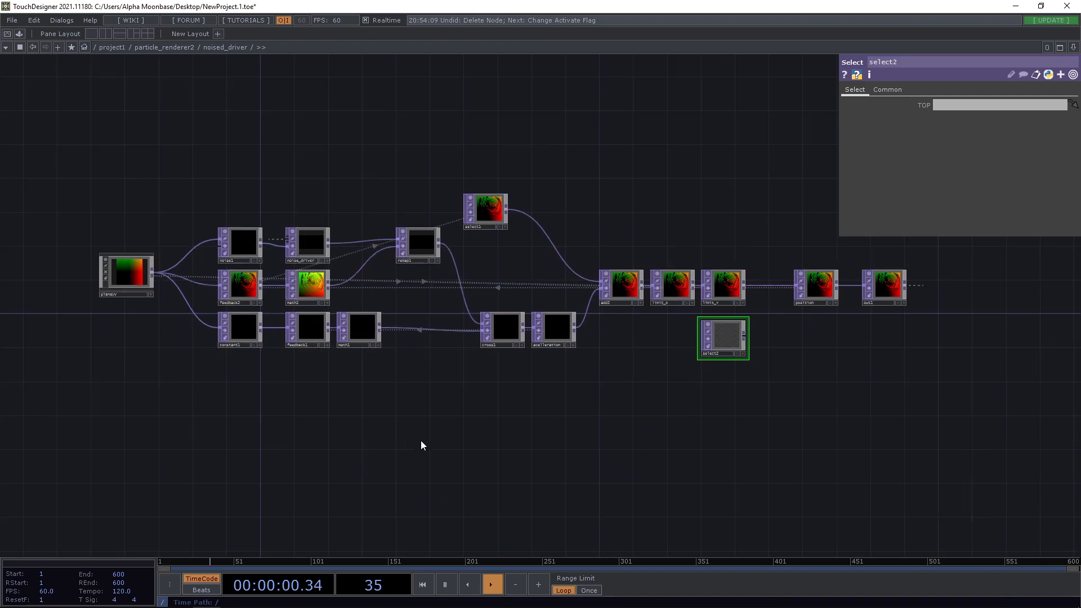
scroll(253, 262, "up", 5)
scroll(269, 256, "up", 1)
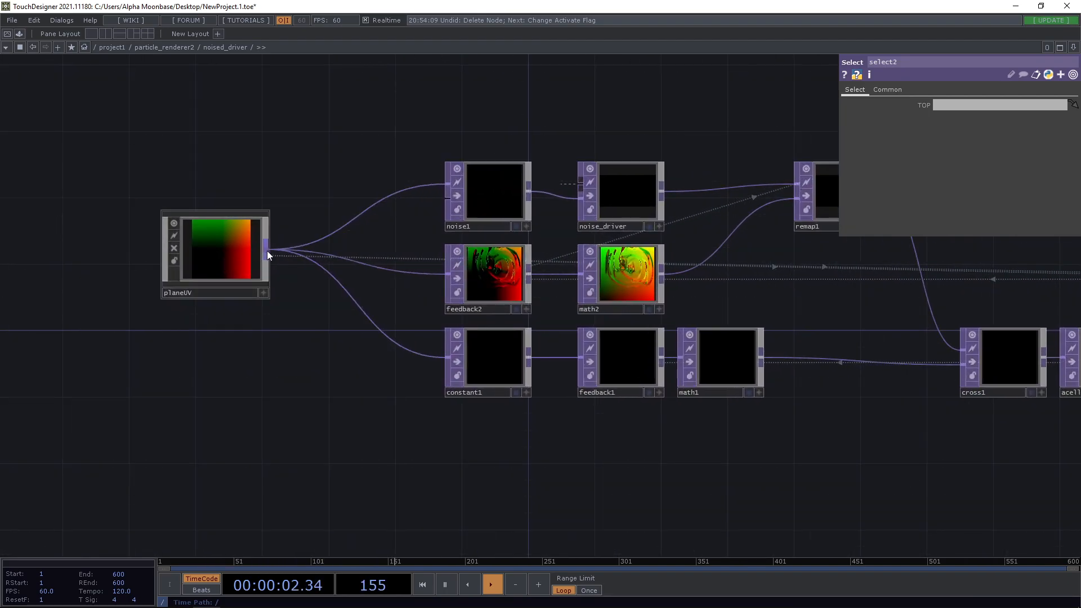
- Insert null1 after planeUV and drop it below limit_Y and position at the chain's end
key("Tab")
type("nu")
left_click(232, 220)
left_click(316, 259)
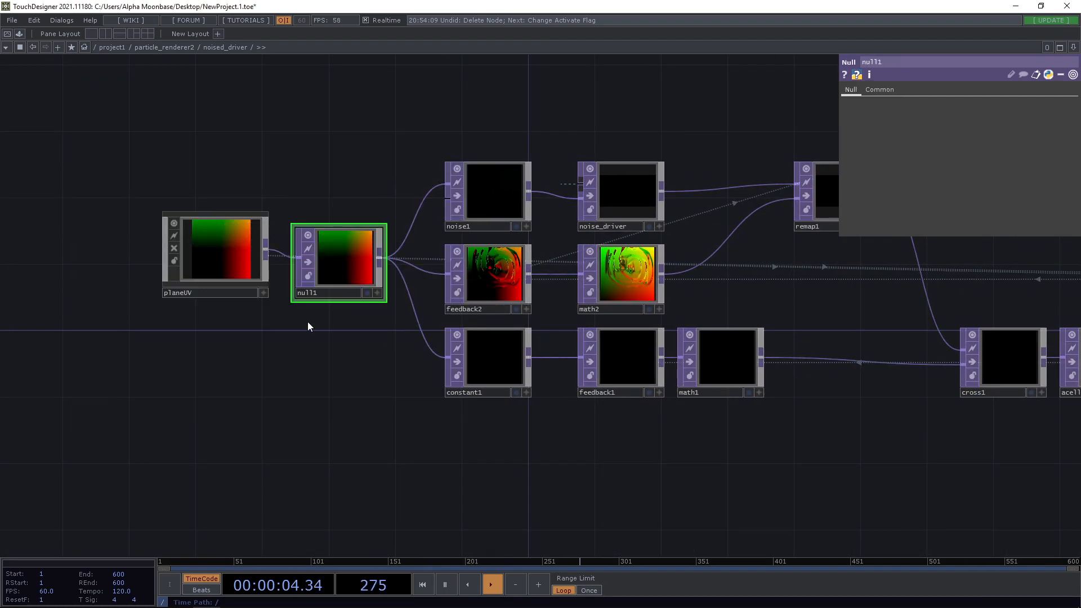
scroll(307, 322, "down", 3)
mouse_move(194, 321)
left_mouse_down()
mouse_move(292, 389)
mouse_move(255, 366)
left_mouse_up()
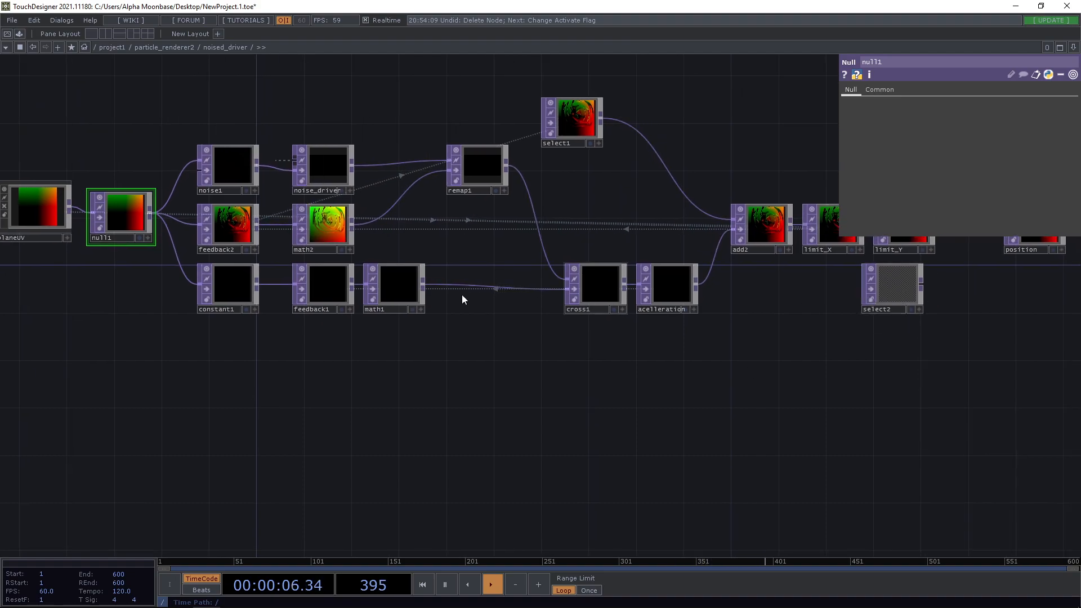
mouse_move(118, 221)
left_mouse_down()
mouse_move(382, 276)
mouse_move(895, 287)
left_mouse_up()
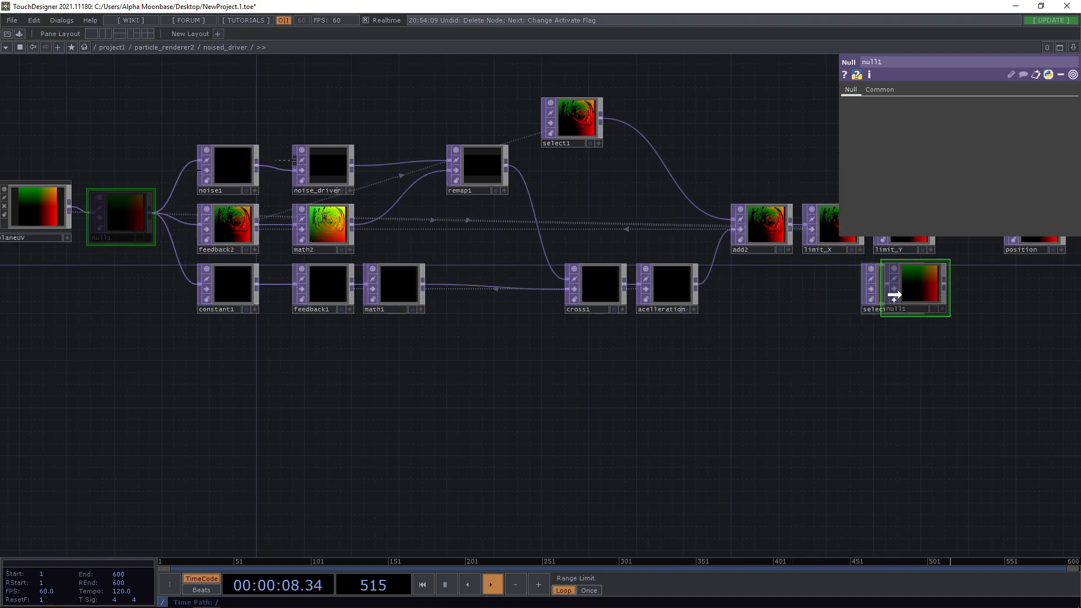
mouse_move(785, 359)
left_mouse_down()
mouse_move(583, 368)
mouse_move(514, 281)
mouse_move(601, 258)
left_mouse_up()
scroll(583, 368, "up", 5)
scroll(473, 337, "up", 3)
scroll(514, 277, "up", 2)
- Make room before position and drop a new Matte TOP (matte1) onto the limit_Y wire
left_click_drag(414, 152, 507, 152)
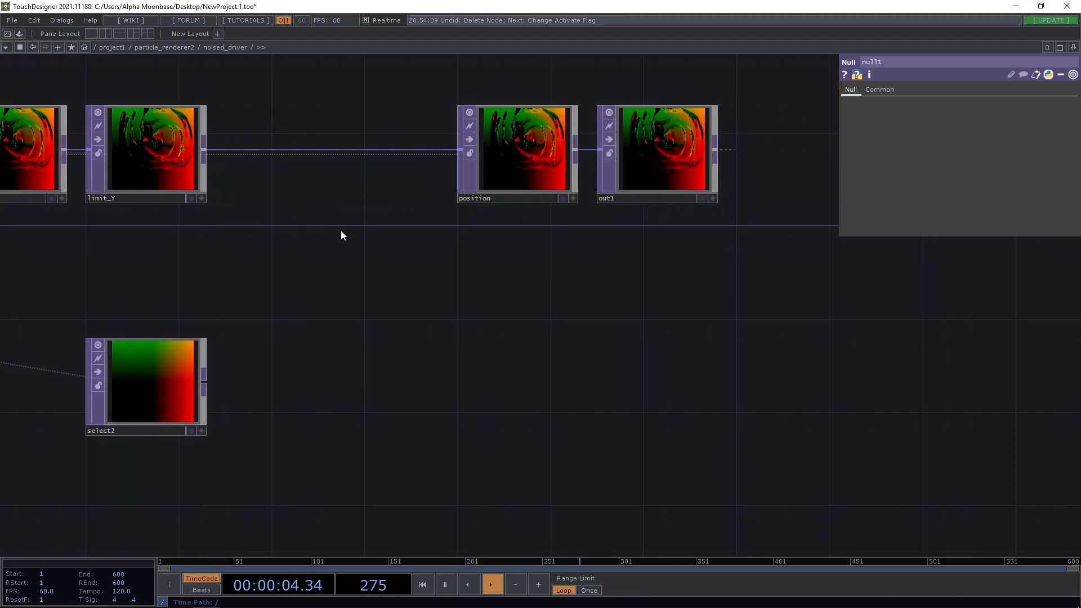
left_click_drag(340, 231, 526, 249)
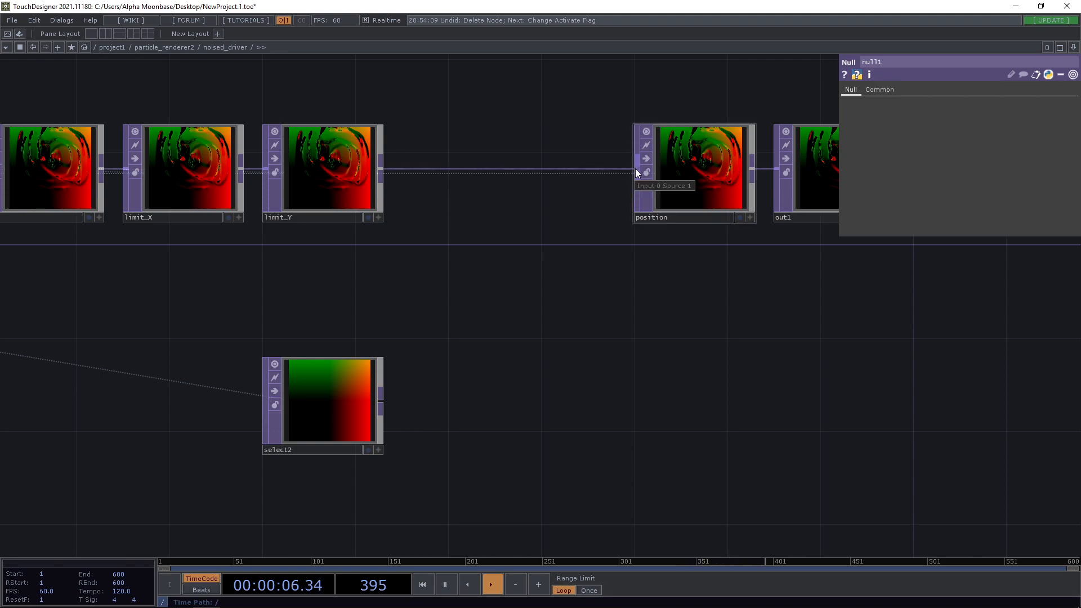
key("Tab")
type("ma")
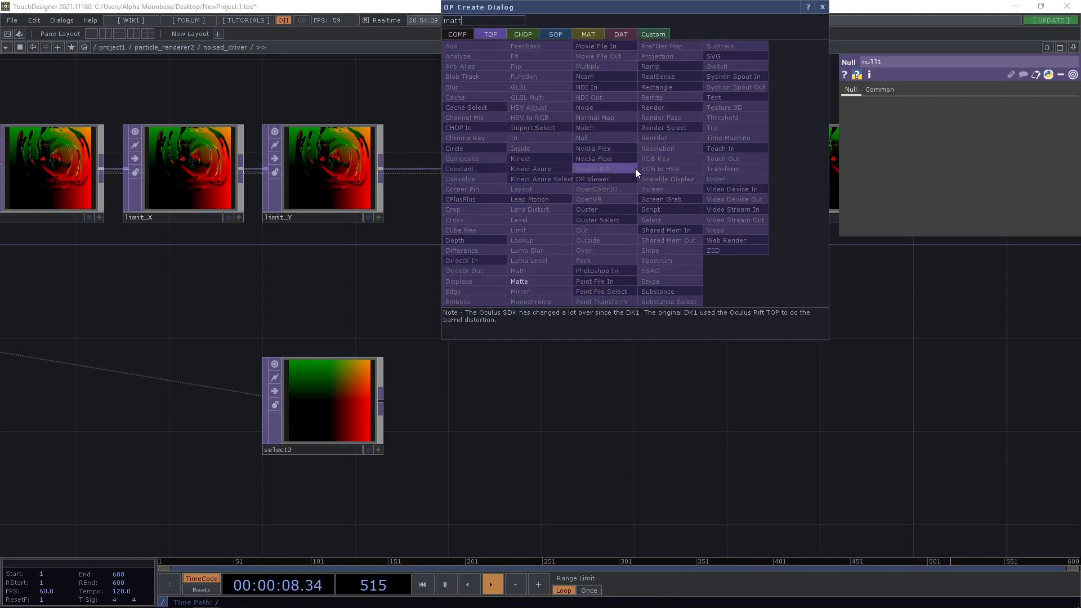
left_click(539, 269)
left_click(539, 209)
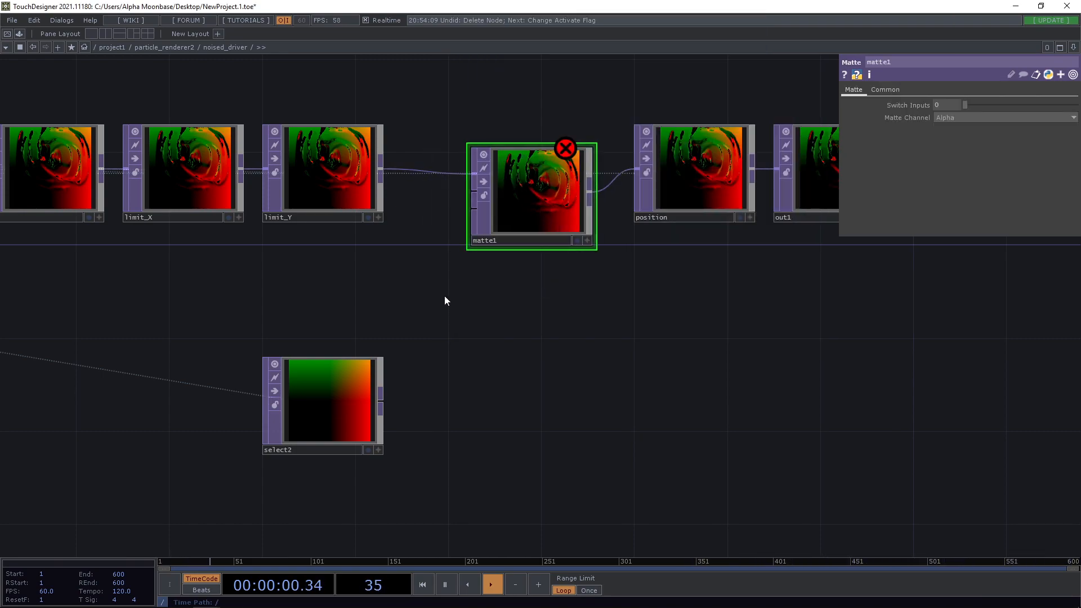
- Wire select2 into matte1's second input and line matte1 up with the row
left_click_drag(333, 402, 334, 287)
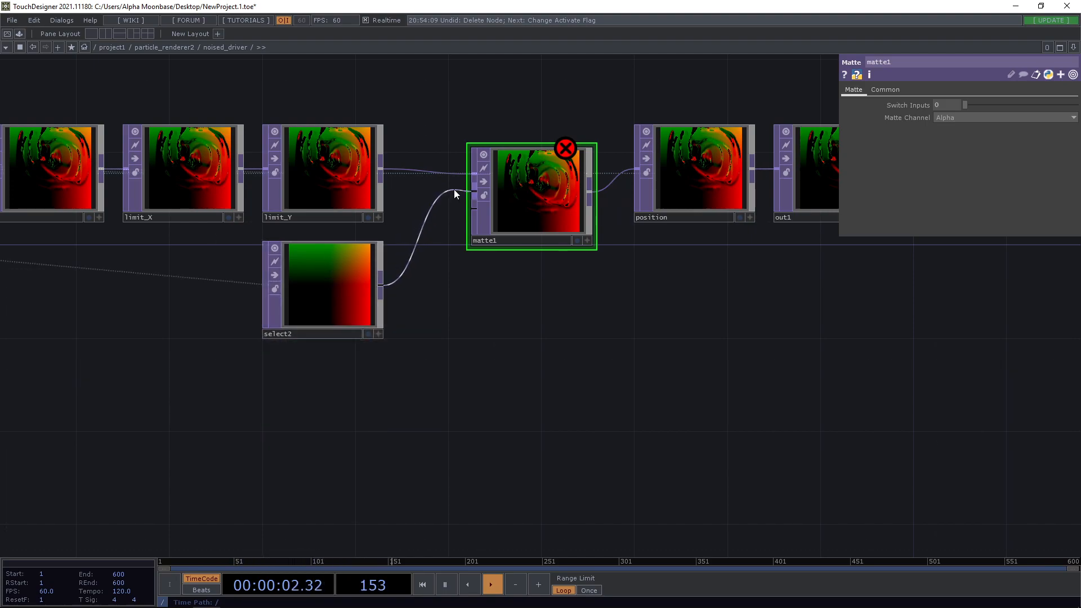
left_click_drag(524, 186, 524, 161)
mouse_move(501, 323)
left_mouse_down()
mouse_move(530, 311)
mouse_move(540, 235)
left_mouse_up()
- Add a Ramp TOP (ramp1) below select2 and wire it into matte1's third input
key("Tab")
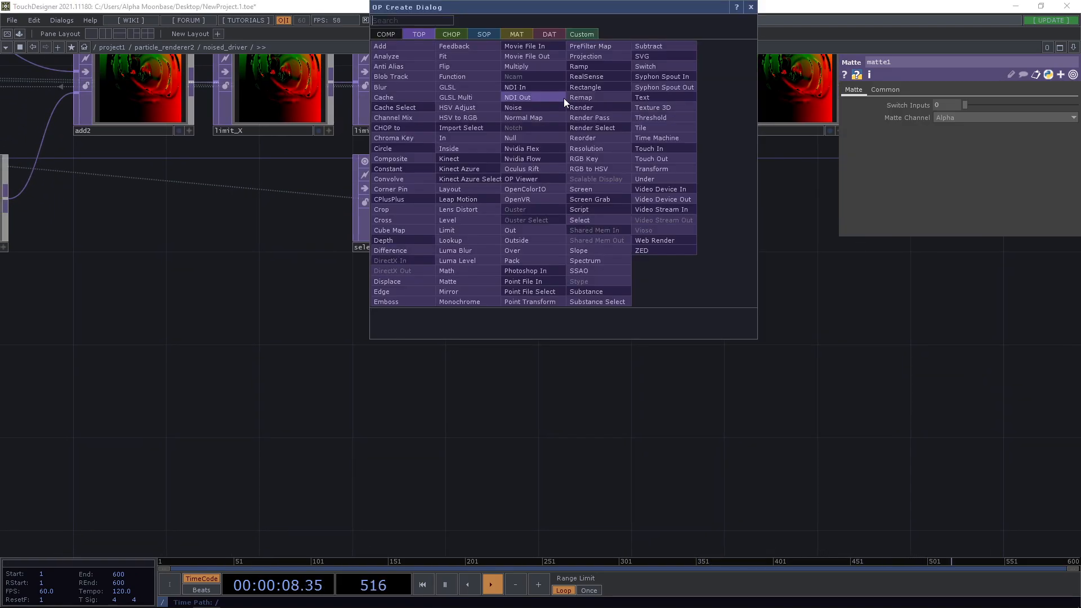
type("ramp")
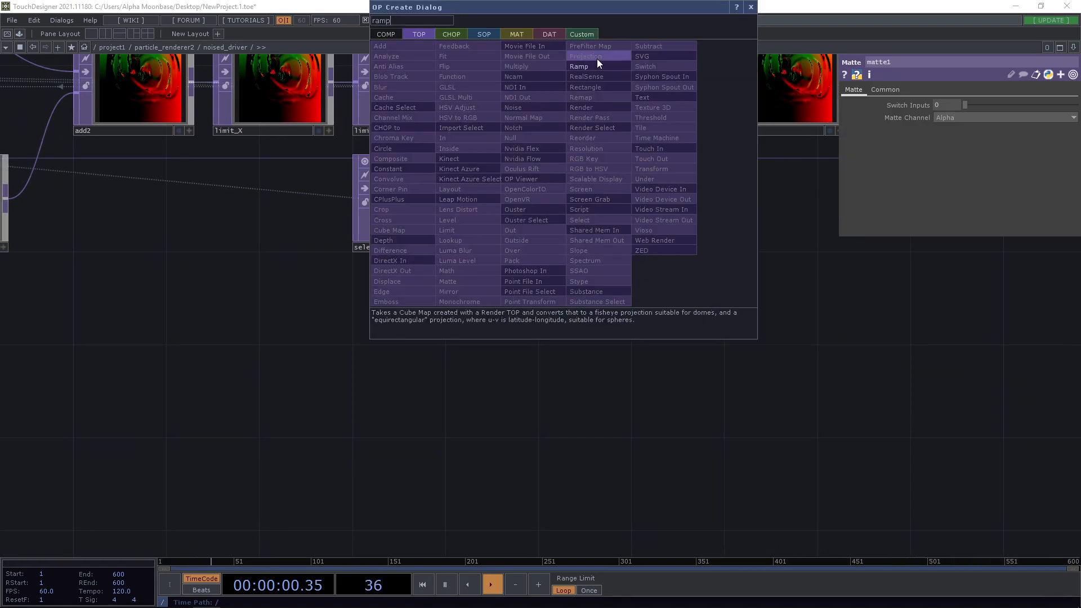
left_click(579, 67)
left_click(491, 358)
left_click(423, 325)
left_click_drag(585, 286, 559, 319)
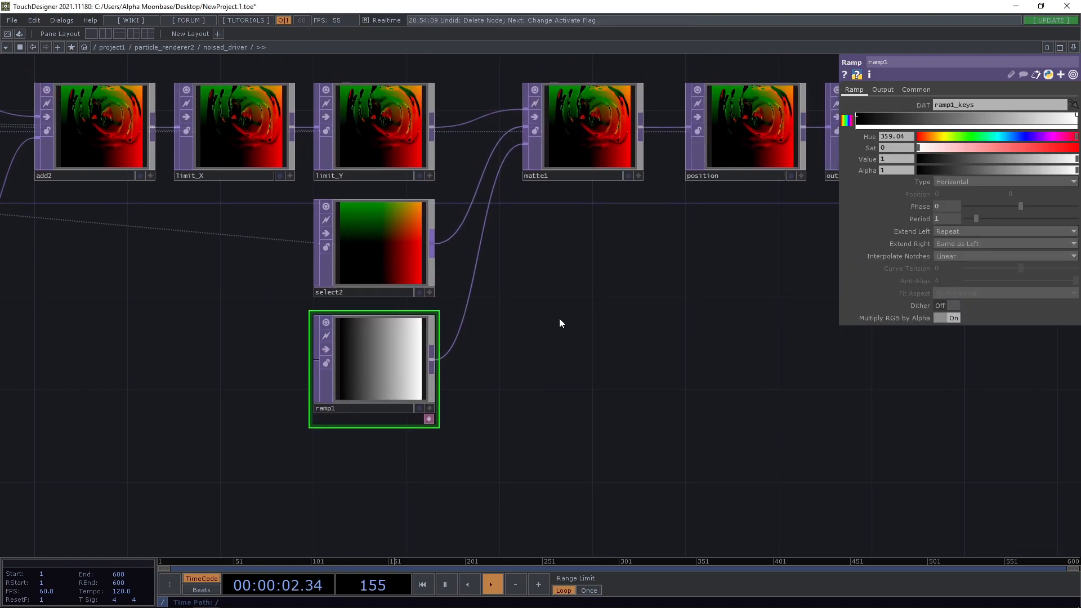
left_click_drag(465, 376, 513, 232)
scroll(514, 232, "up", 4)
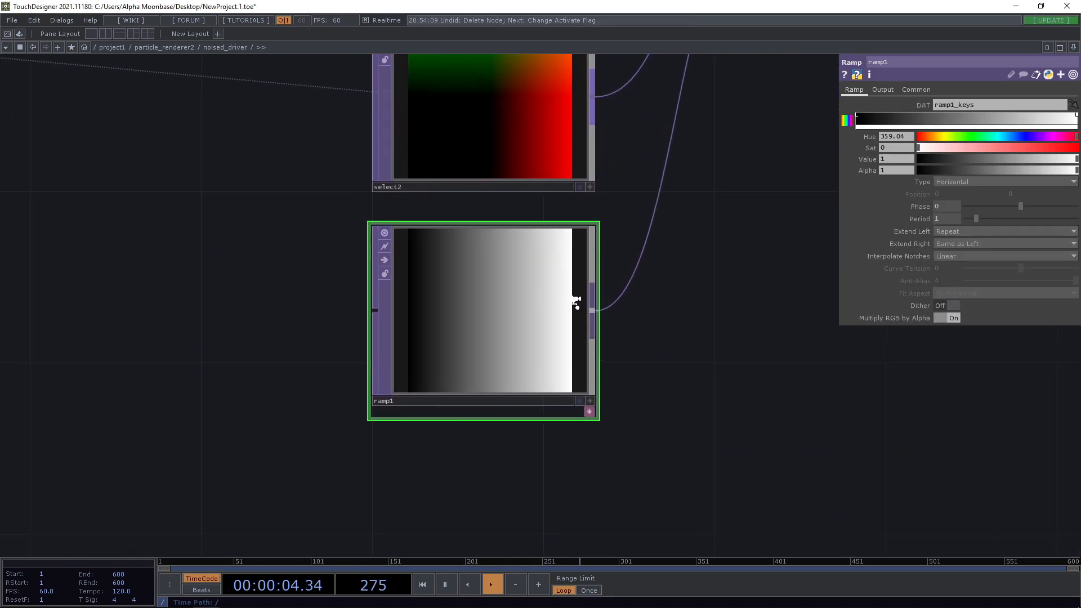
scroll(540, 279, "up", 2)
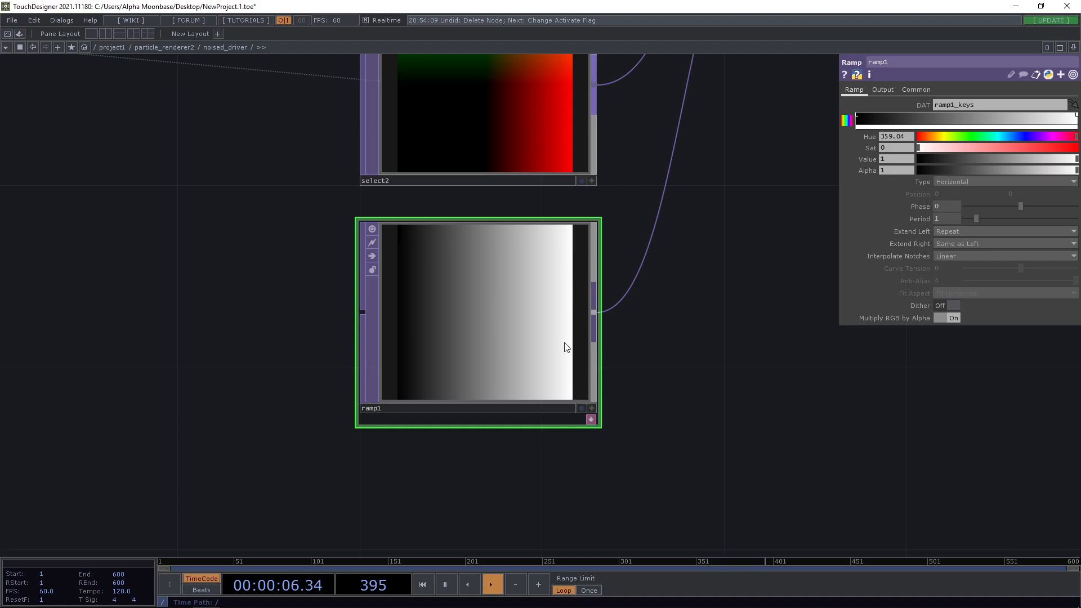
scroll(640, 319, "down", 3)
scroll(627, 331, "down", 3)
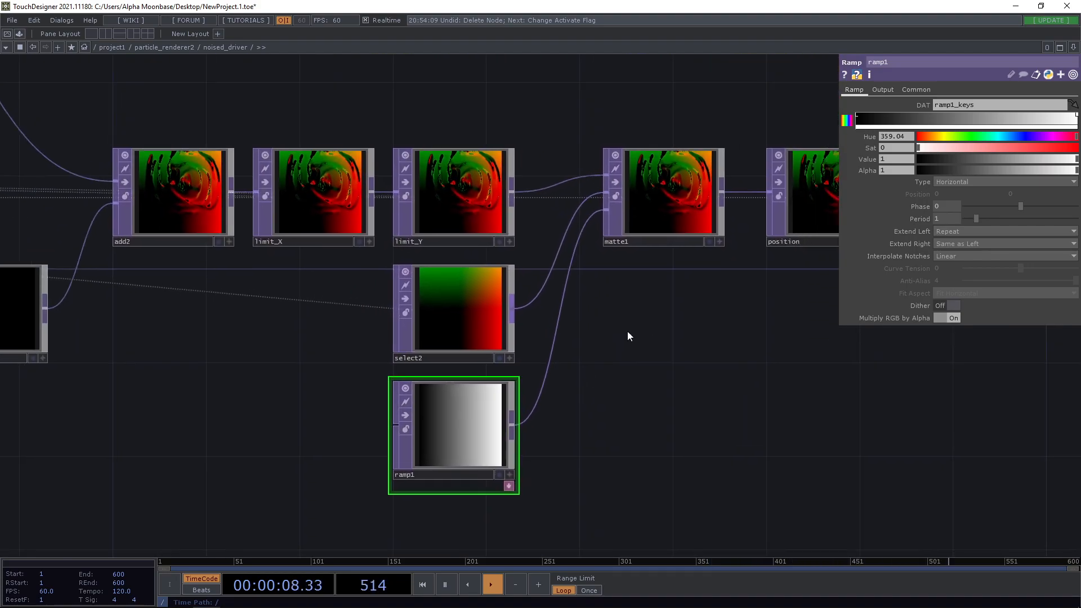
- Set ramp1's Interpolate Notches to Step and its key Value to 1 for a thin white edge
left_click_drag(627, 330, 622, 340)
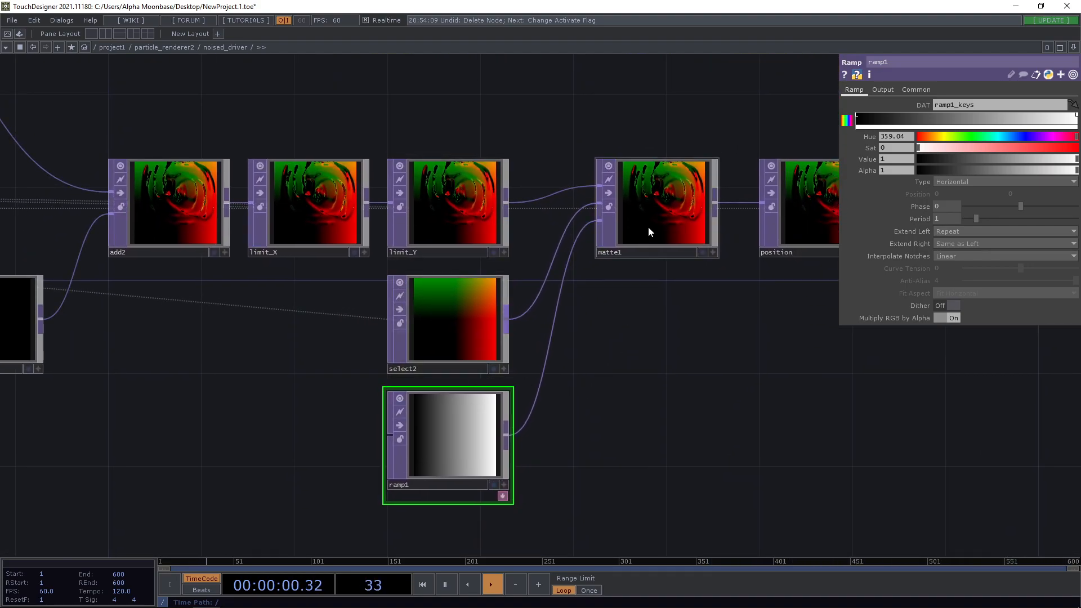
left_click(657, 202)
scroll(667, 325, "up", 1)
left_click_drag(715, 328, 654, 303)
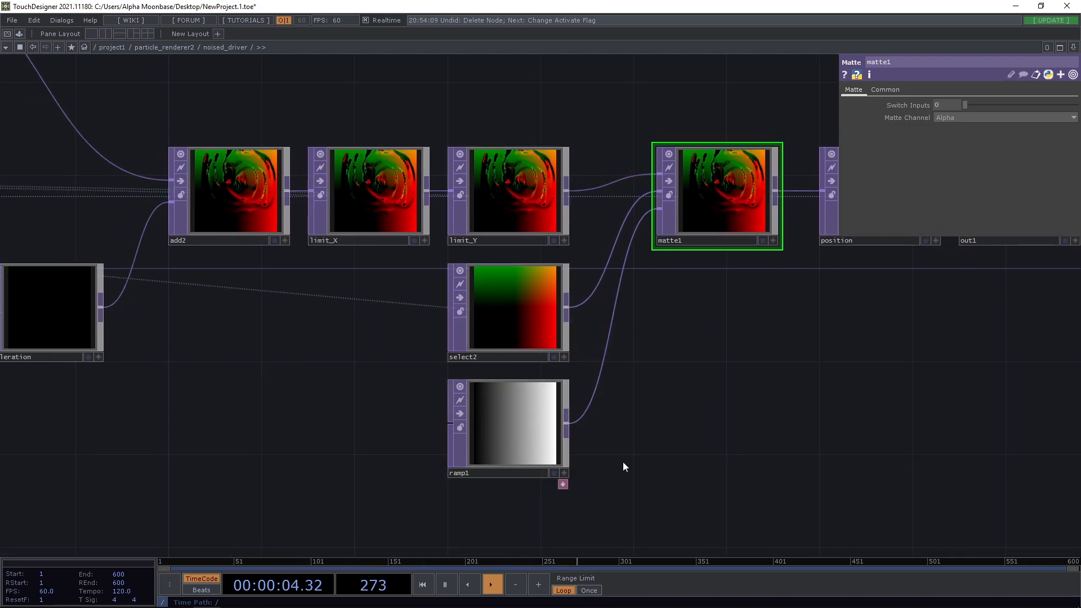
scroll(623, 465, "up", 2)
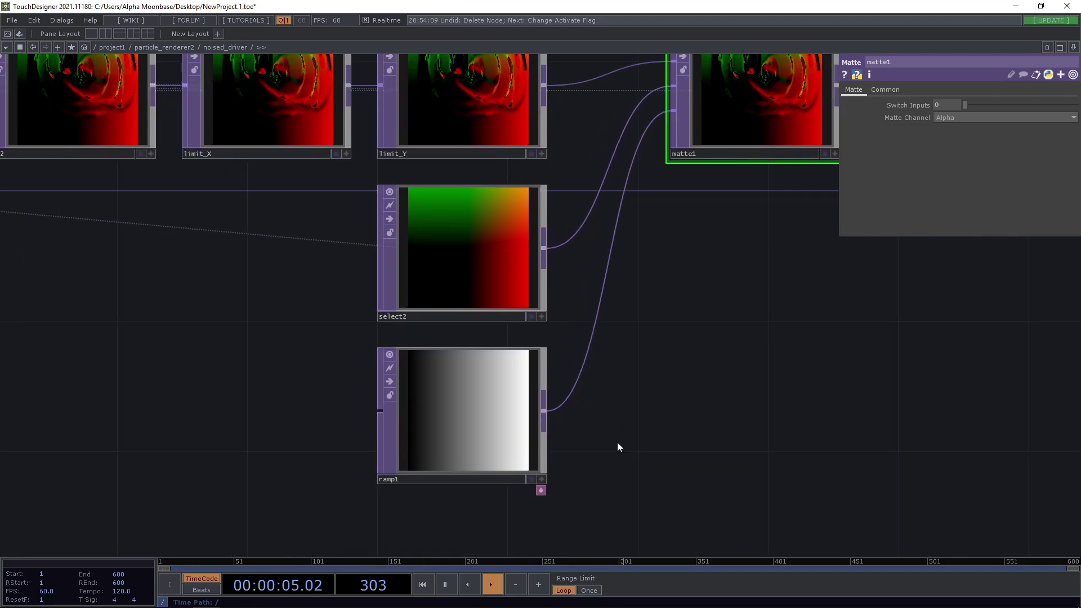
left_click(533, 427)
scroll(758, 288, "down", 2)
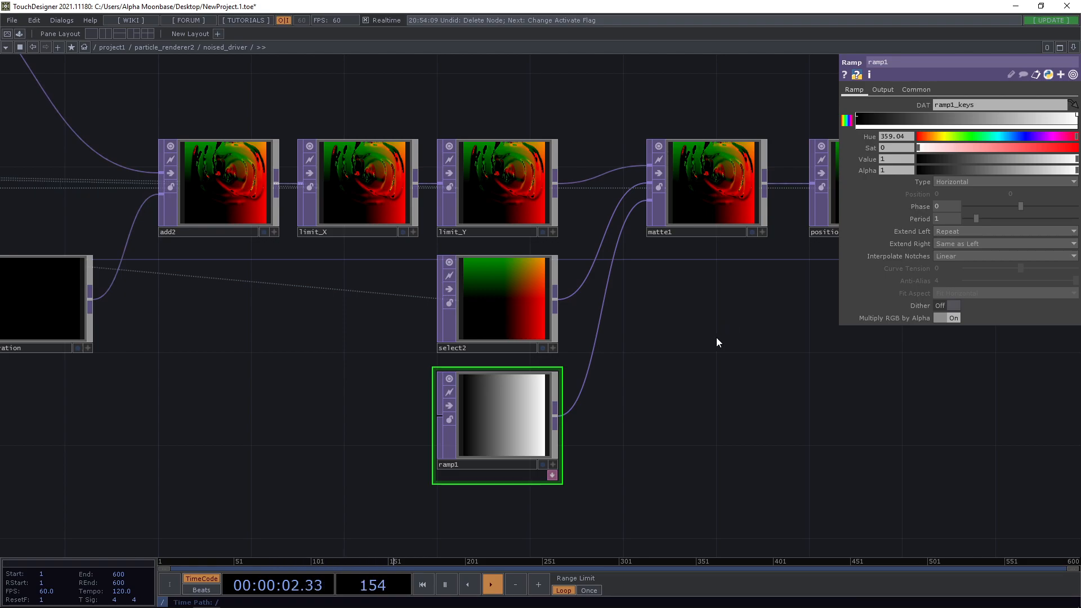
left_click_drag(743, 338, 715, 333)
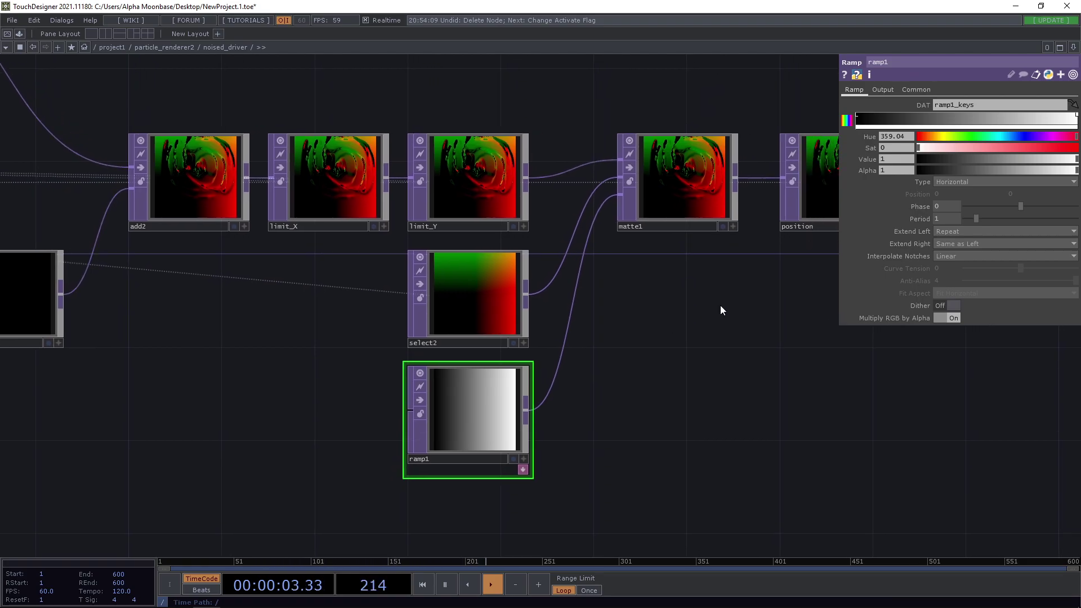
left_click(960, 256)
left_click(960, 268)
left_click(1019, 119)
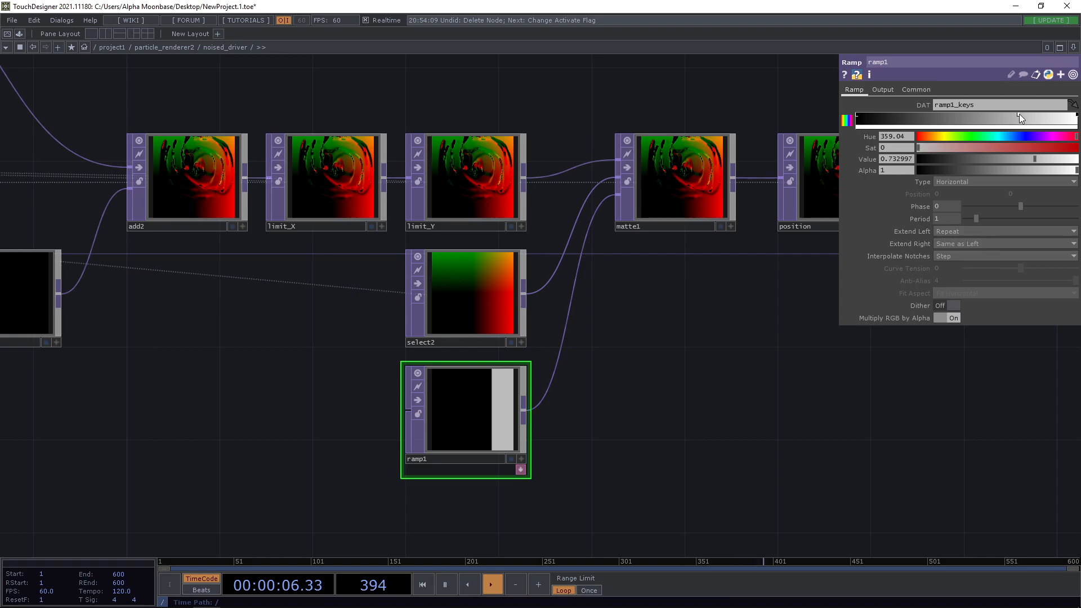
left_click(1071, 159)
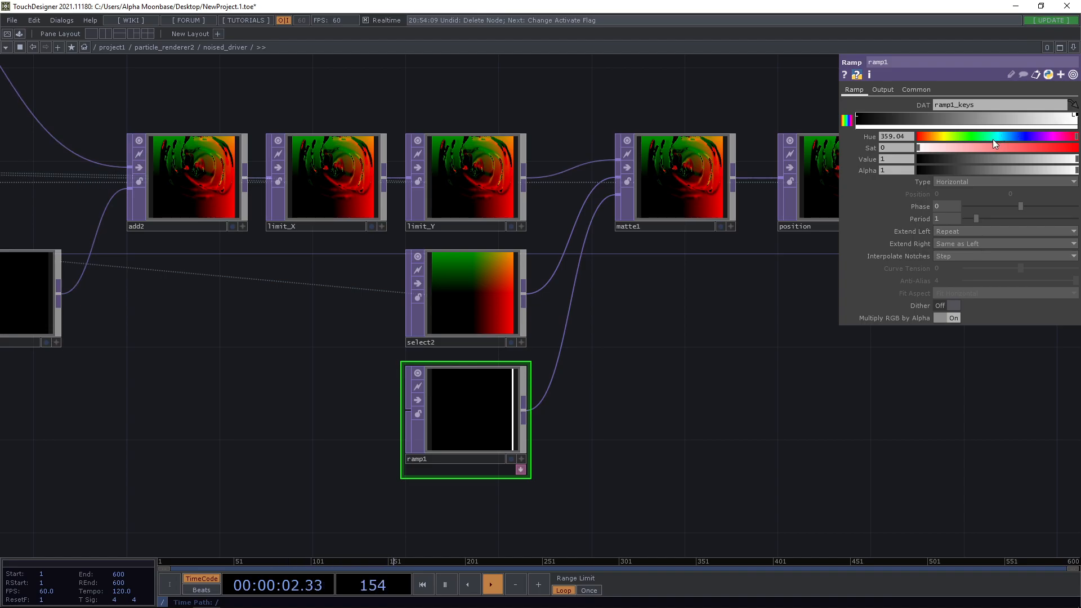
scroll(536, 366, "up", 4)
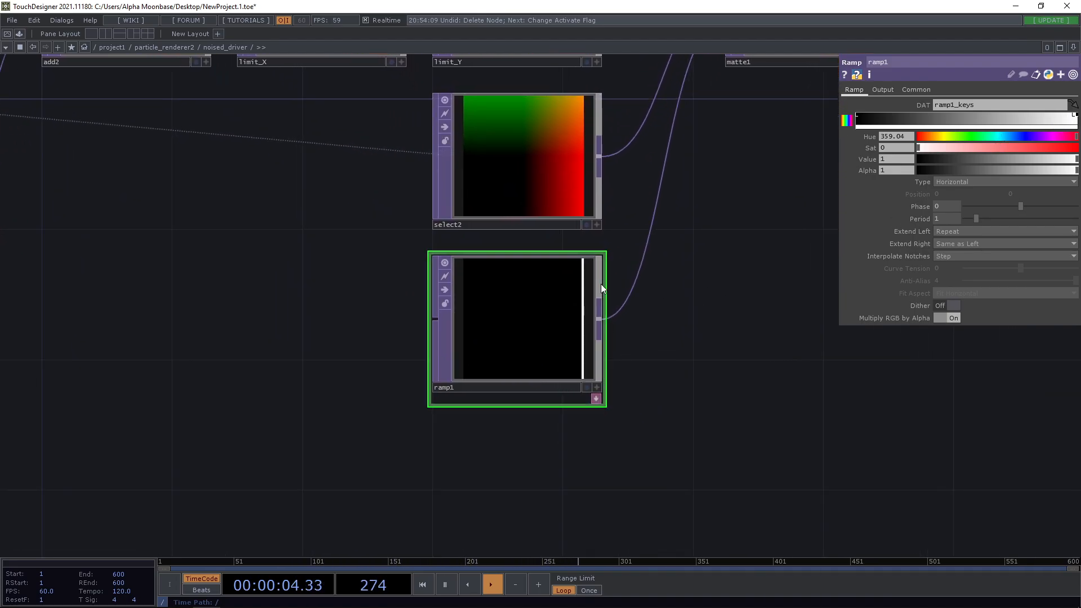
left_click_drag(692, 474, 692, 317)
scroll(514, 346, "down", 3)
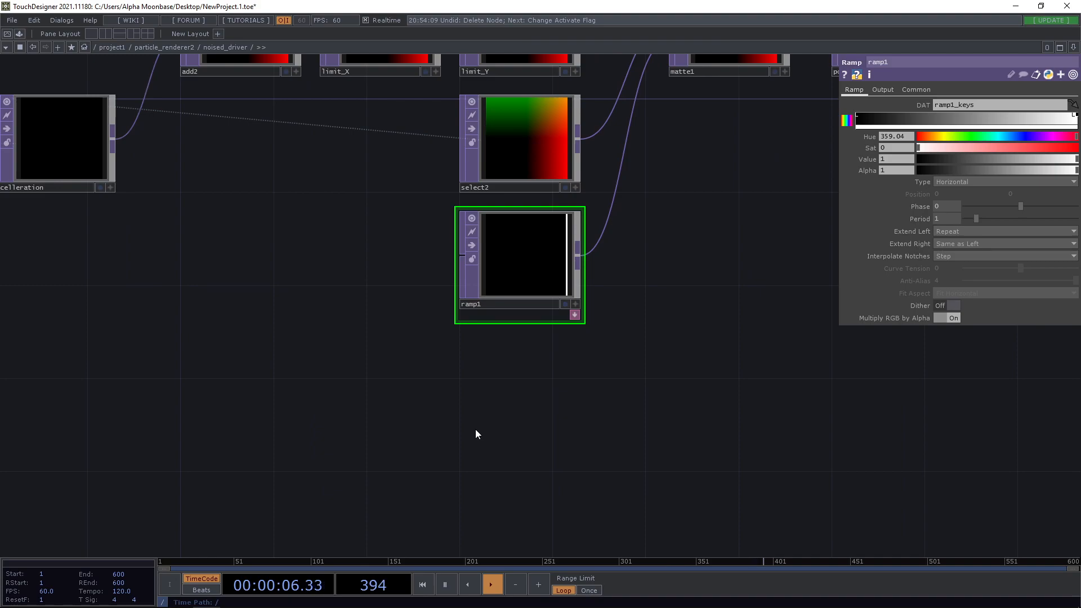
- Add an LFO CHOP (lfo1) below ramp1 with Type Ramp and Frequency .02
key("Tab")
left_click(365, 294)
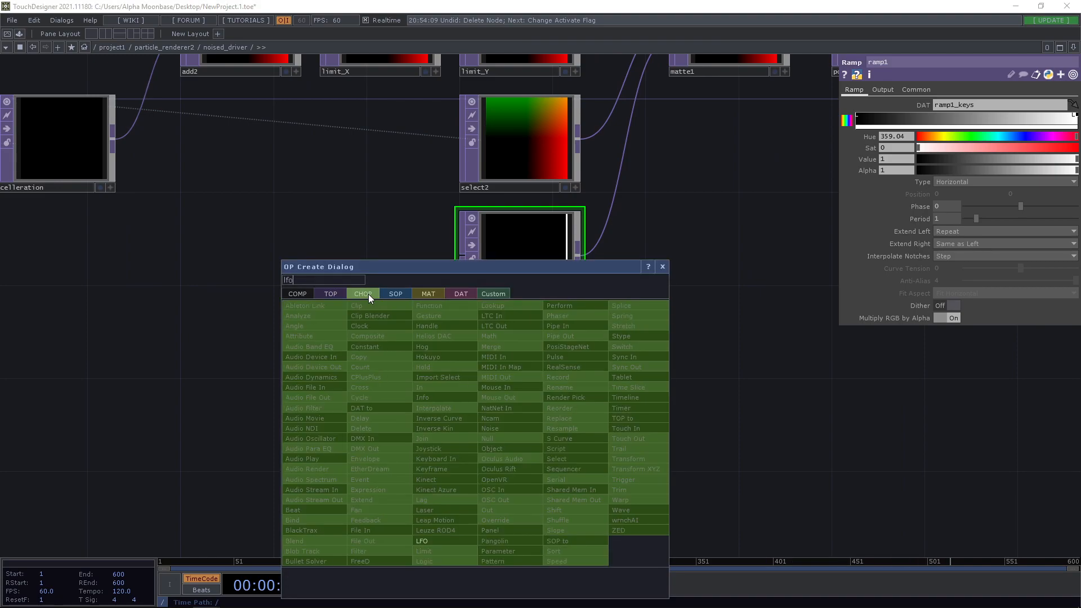
key("Escape")
left_click(507, 384)
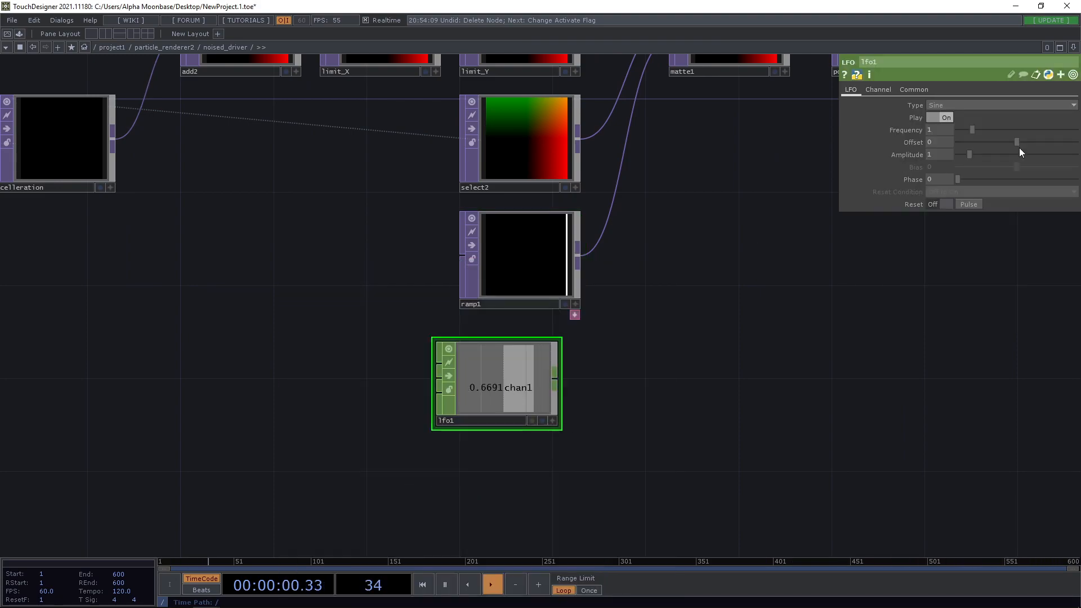
left_click(957, 104)
left_click(939, 144)
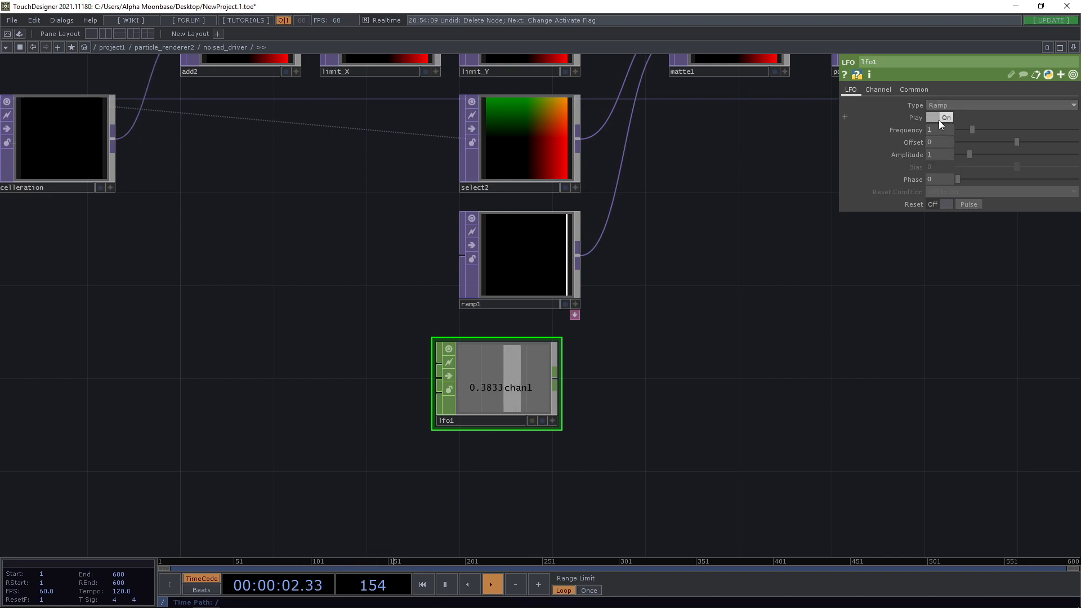
left_click(943, 118)
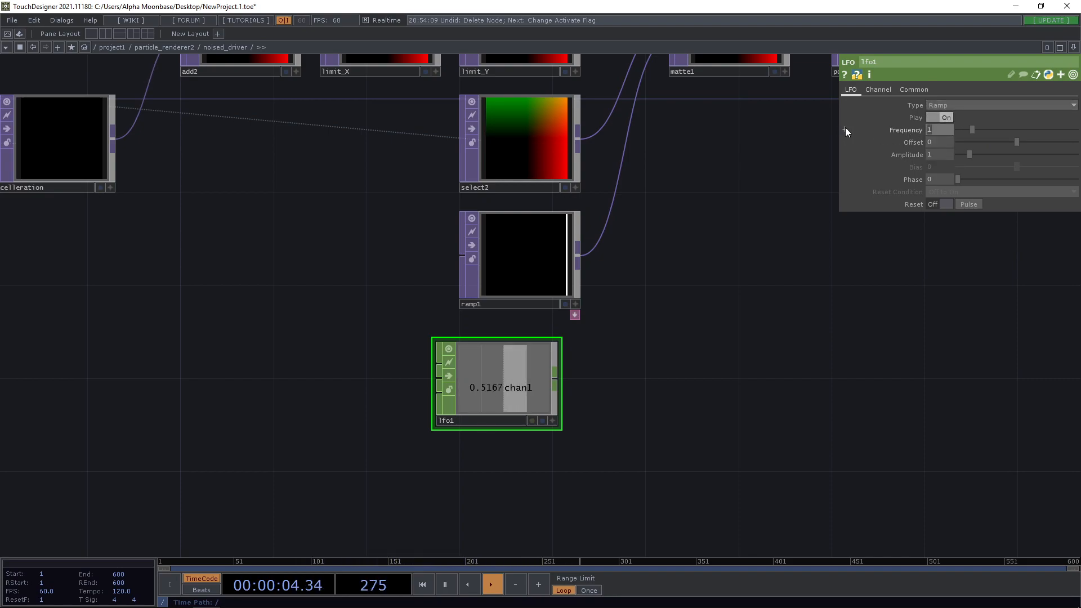
left_click(845, 128)
type(".02")
- Export lfo1's chan1 onto ramp1's Phase parameter and tuck lfo1 under ramp1
left_click(542, 264)
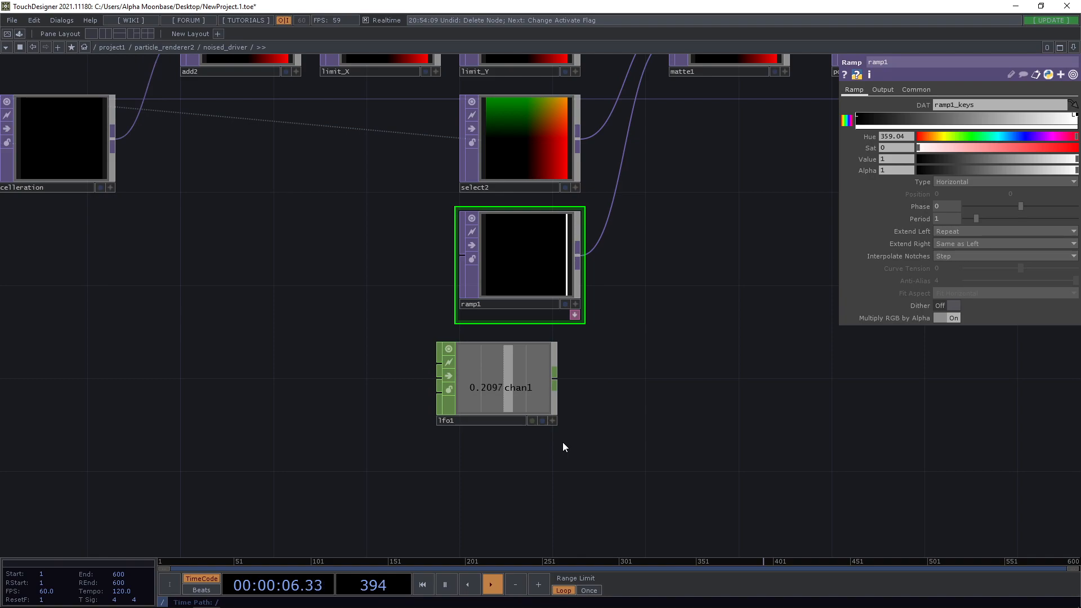
left_click_drag(502, 384, 999, 199)
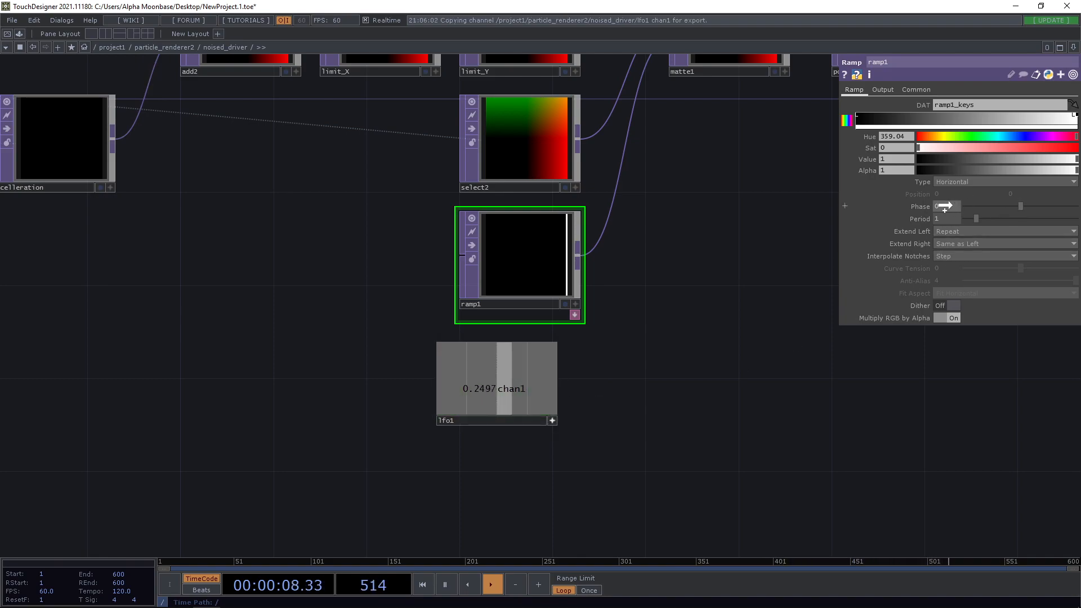
left_click(553, 420)
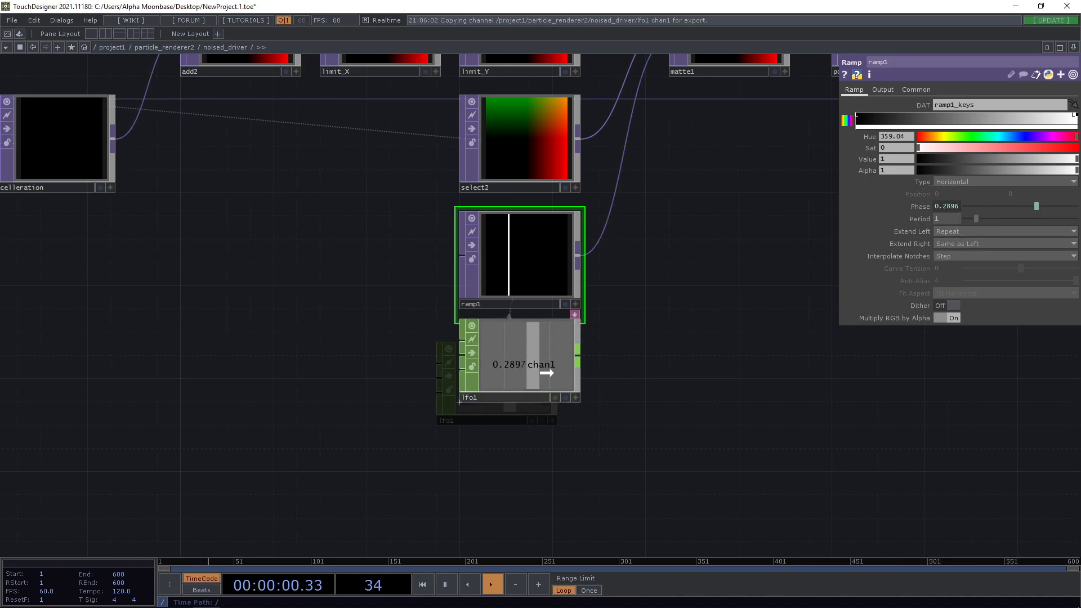
scroll(664, 287, "up", 2)
scroll(642, 165, "up", 2)
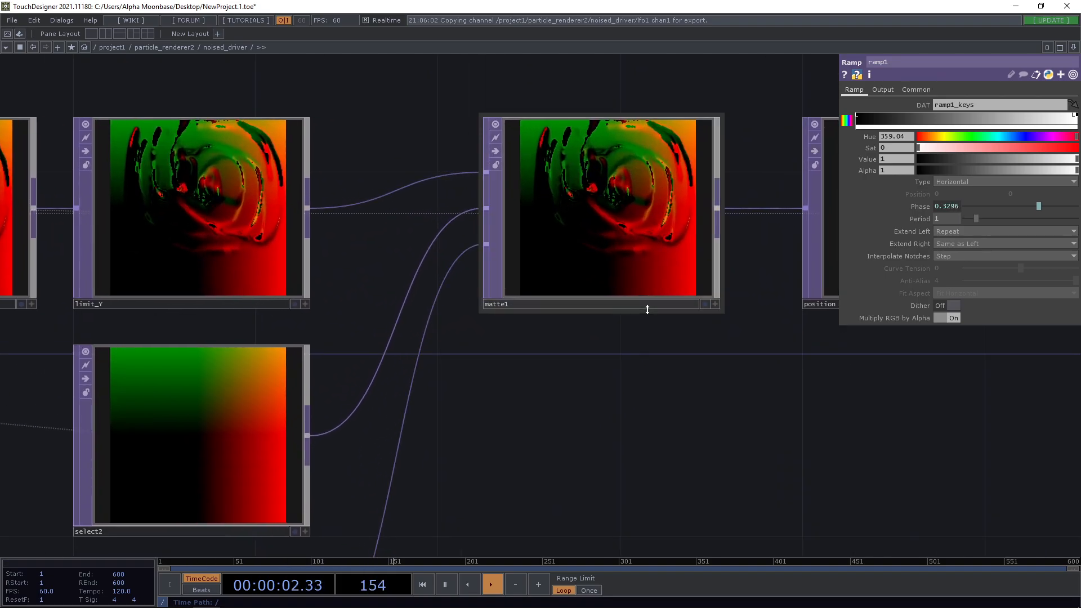
- Set matte1's Matte Channel to Luminance
left_click(649, 276)
scroll(714, 276, "up", 2)
mouse_move(714, 276)
left_mouse_down()
mouse_move(679, 331)
mouse_move(709, 279)
left_mouse_up()
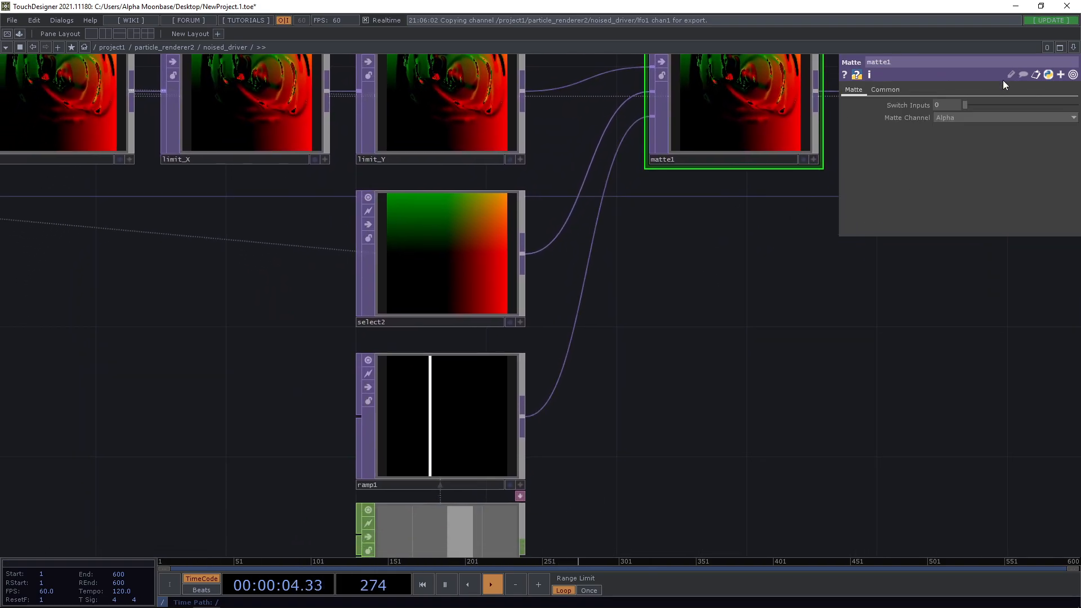
left_click(950, 116)
left_click(958, 135)
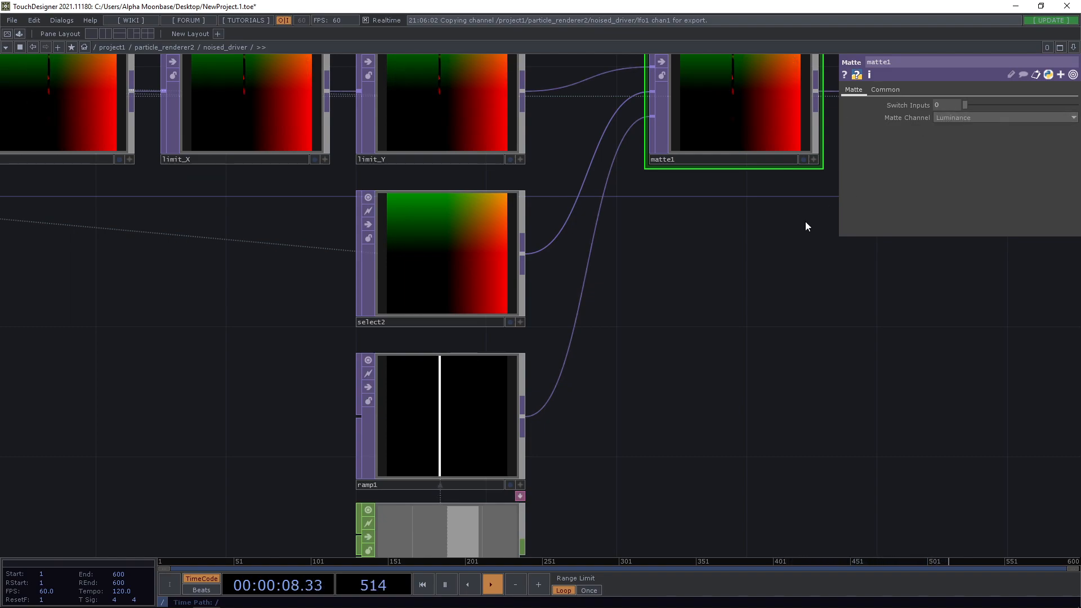
- Raise matte1's Switch Inputs value to 1
left_click_drag(740, 256, 678, 300)
left_click_drag(664, 261, 641, 313)
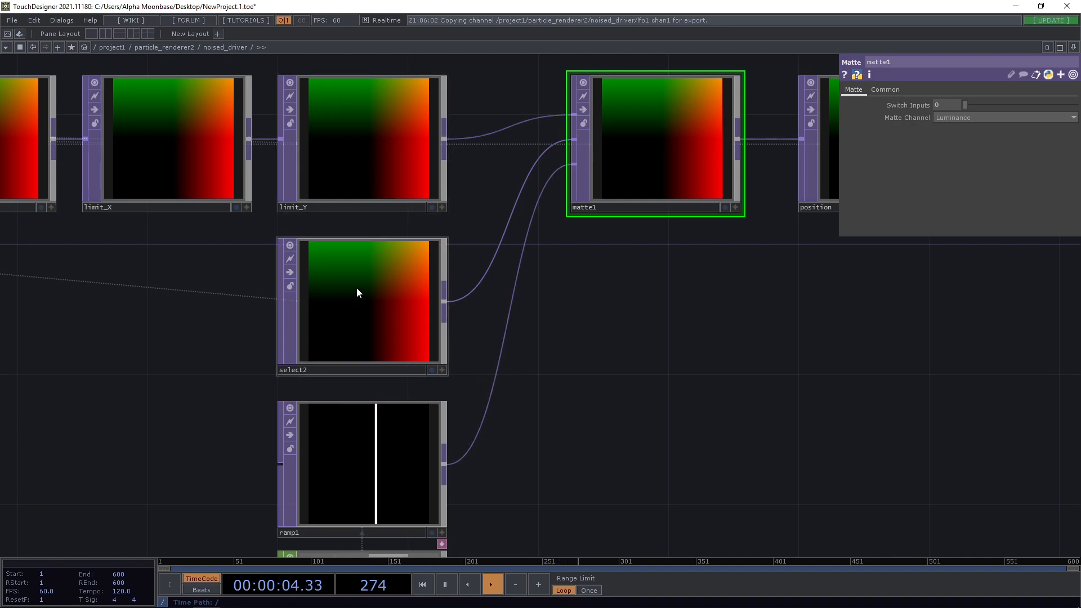
left_click_drag(608, 320, 671, 368)
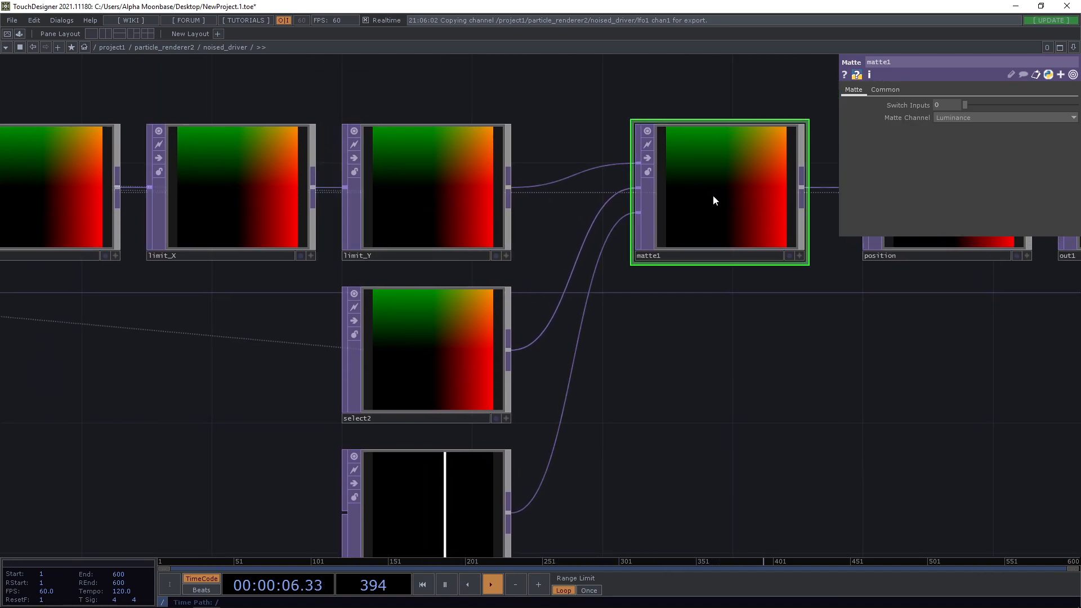
left_click_drag(796, 343, 735, 340)
left_click_drag(966, 104, 1000, 106)
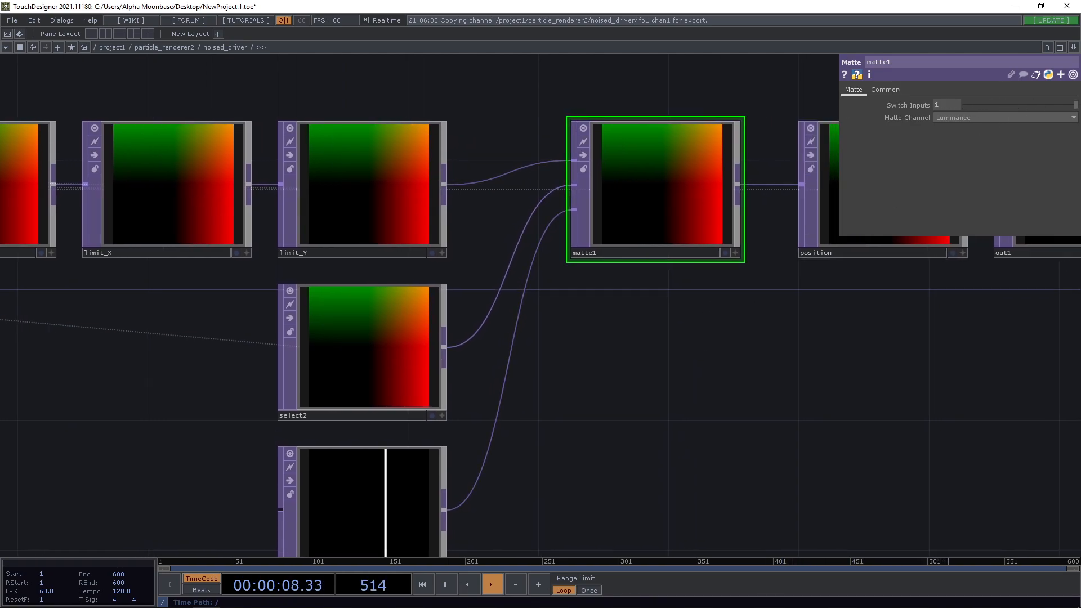
scroll(875, 345, "down", 3)
scroll(839, 343, "down", 3)
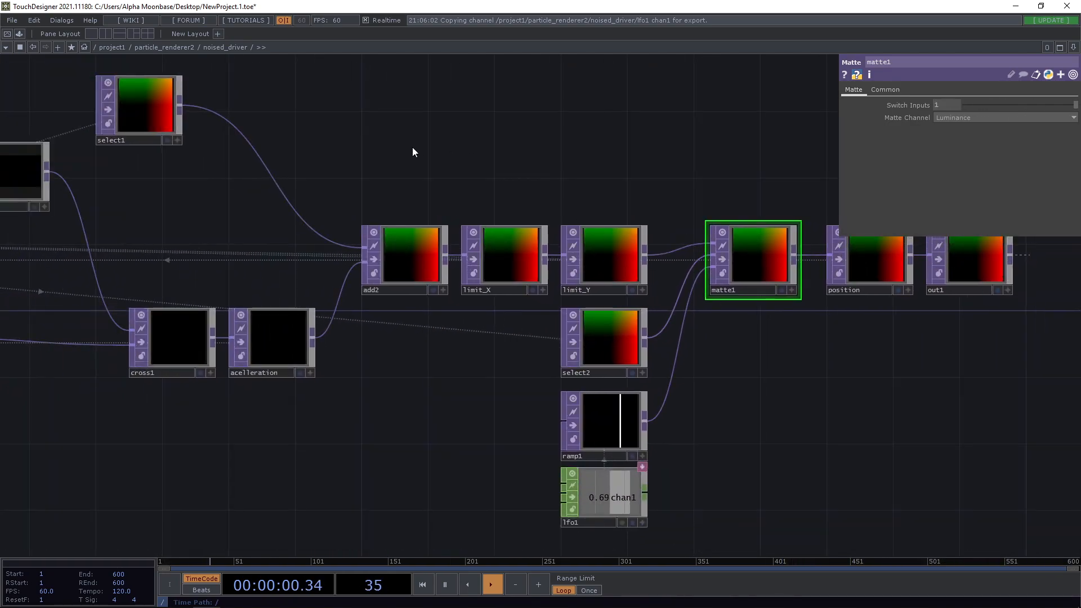
scroll(413, 147, "down", 3)
scroll(442, 161, "down", 3)
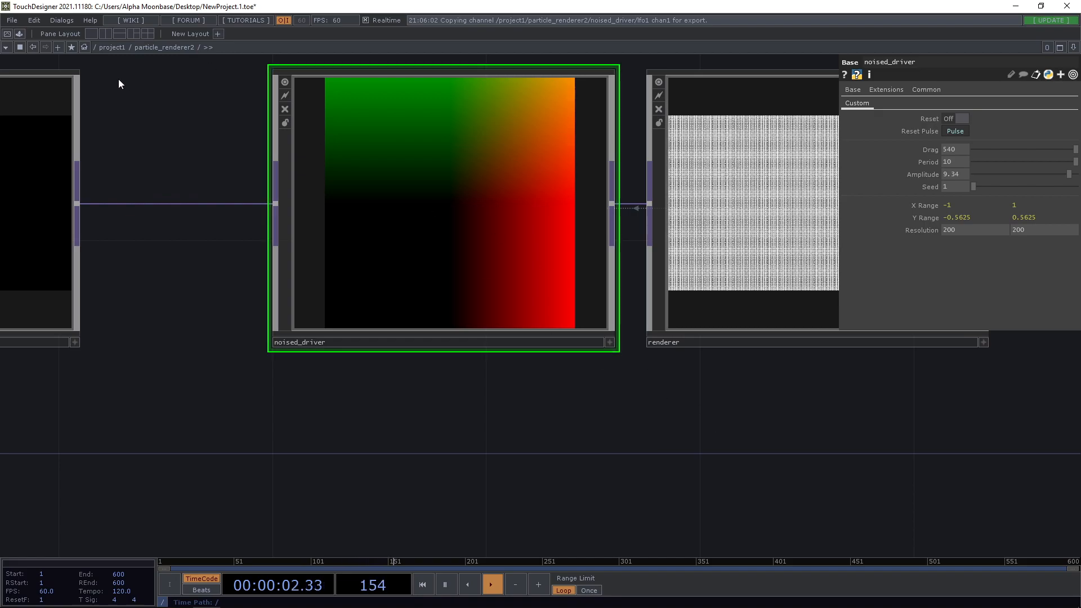
- Go up to project1 and turn particle_renderer2's viewer active to watch the sweeping edge play
left_click(120, 48)
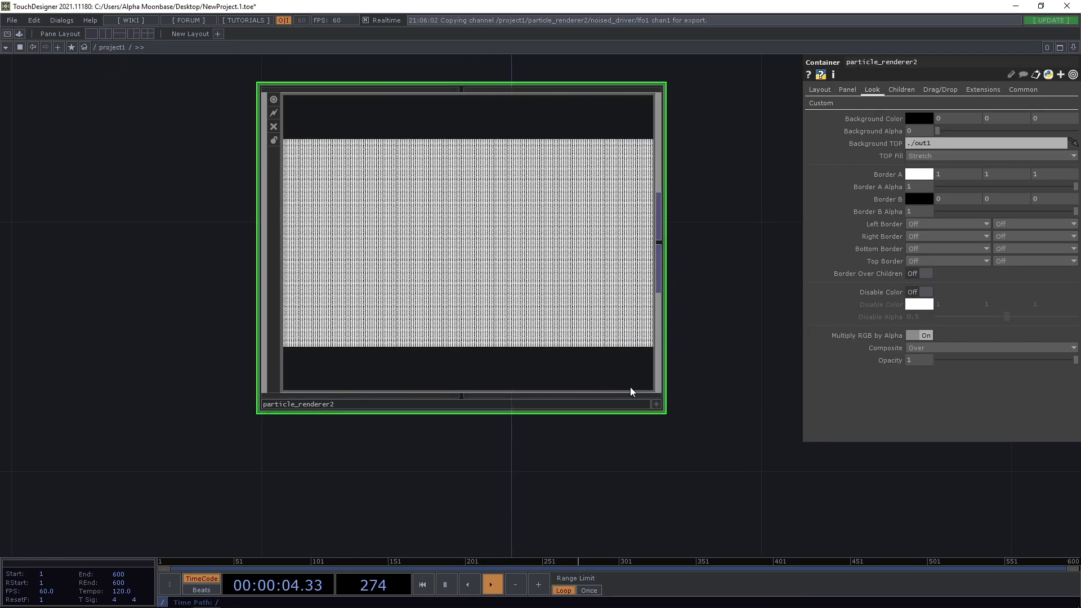
left_click(658, 407)
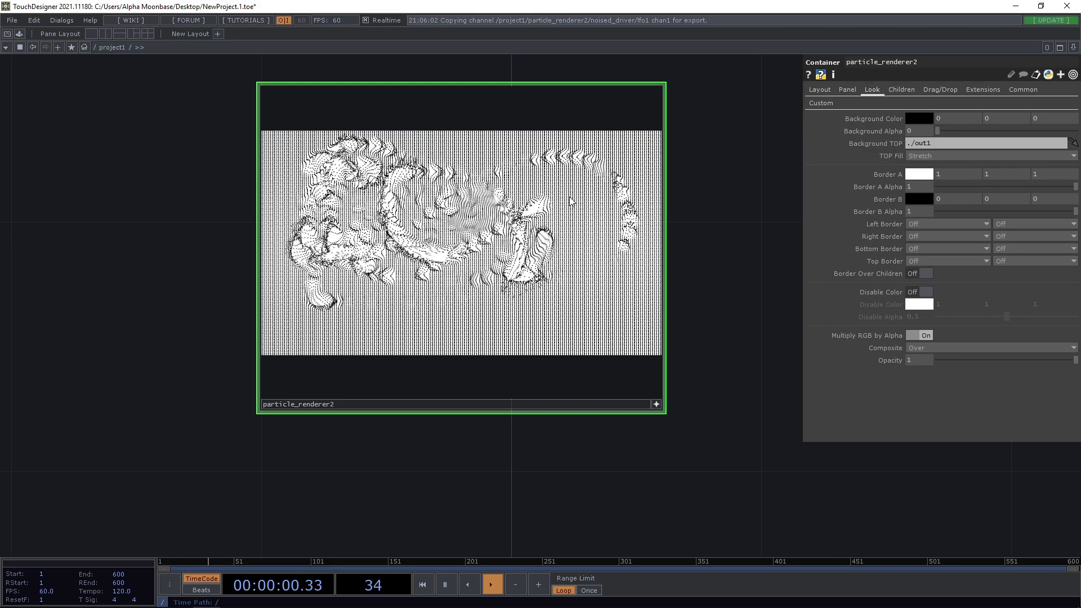
scroll(675, 209, "up", 1)
scroll(676, 210, "up", 3)
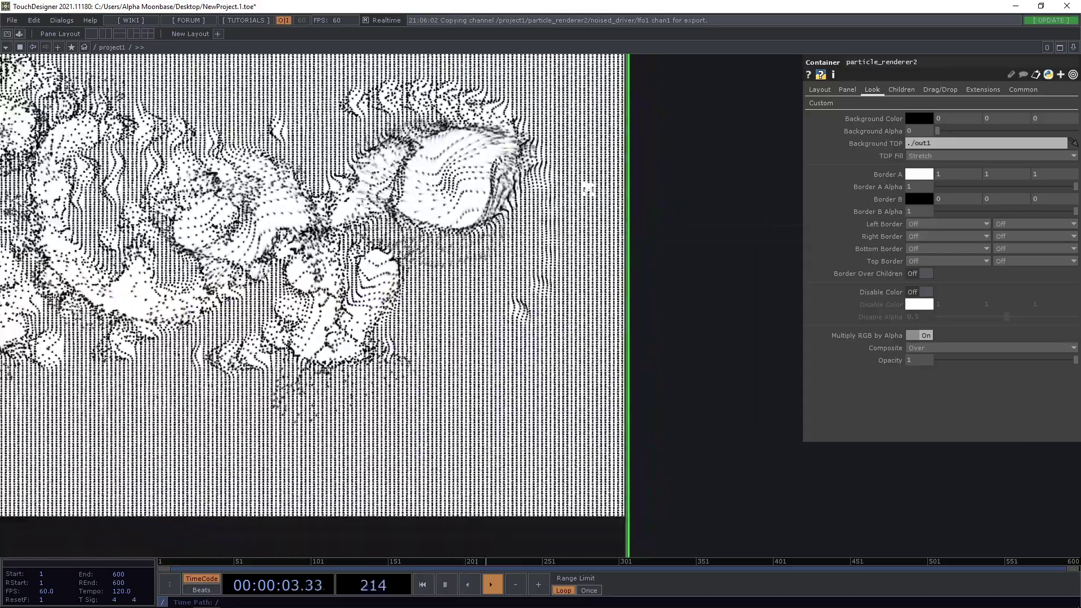
scroll(591, 194, "down", 2)
left_click_drag(705, 309, 782, 312)
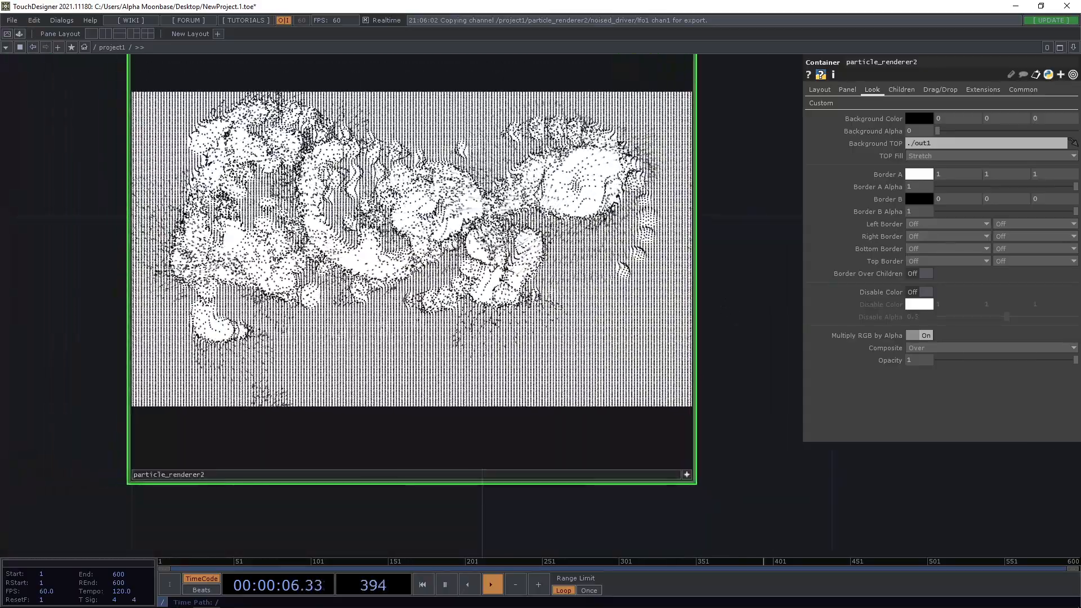
scroll(122, 241, "up", 1)
scroll(123, 240, "up", 2)
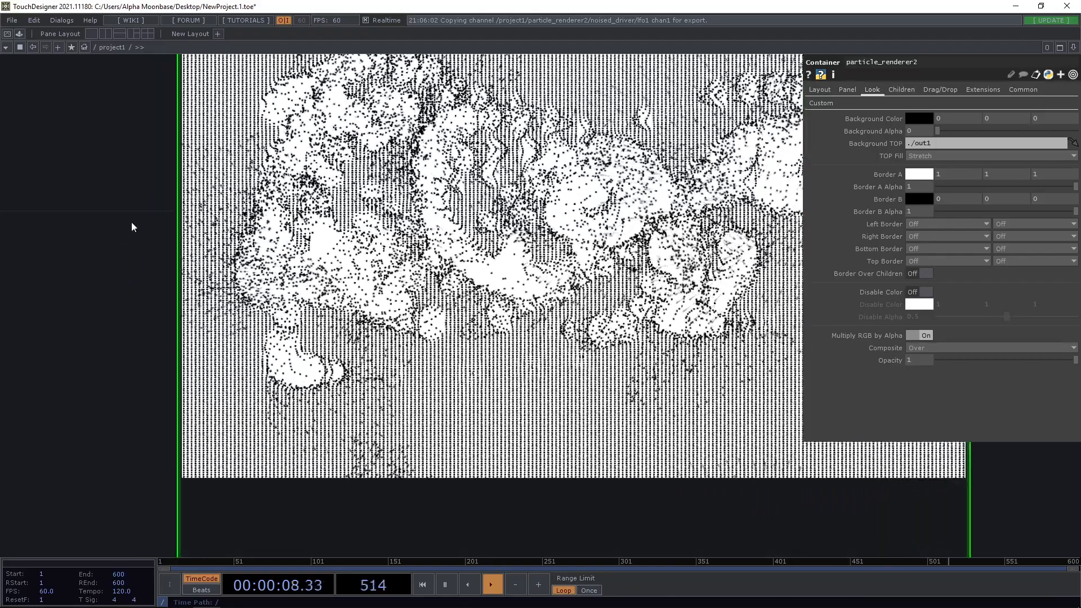
scroll(132, 226, "down", 2)
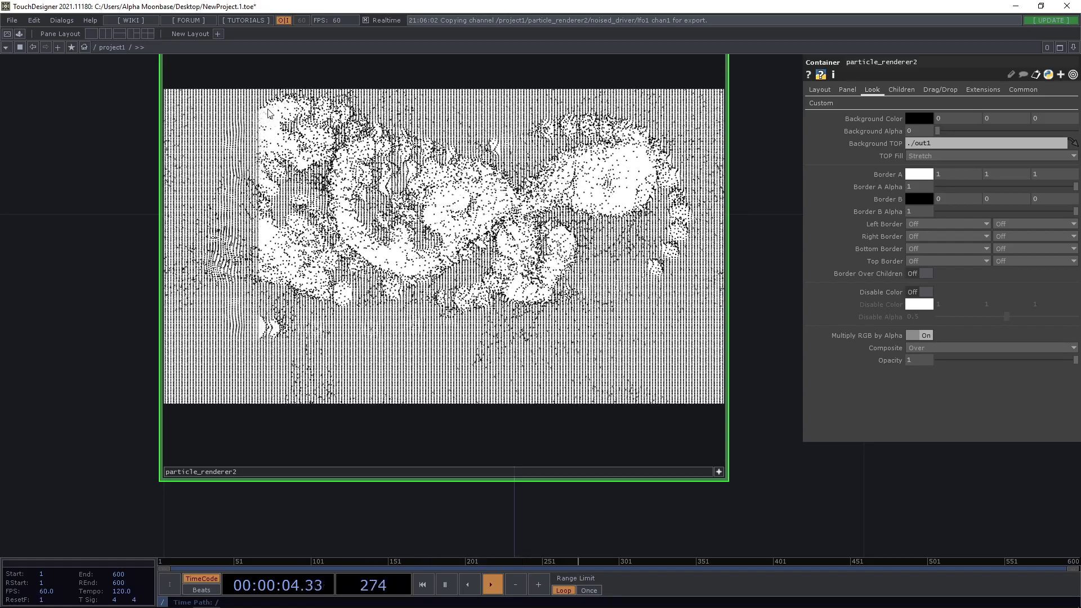
scroll(253, 254, "up", 2)
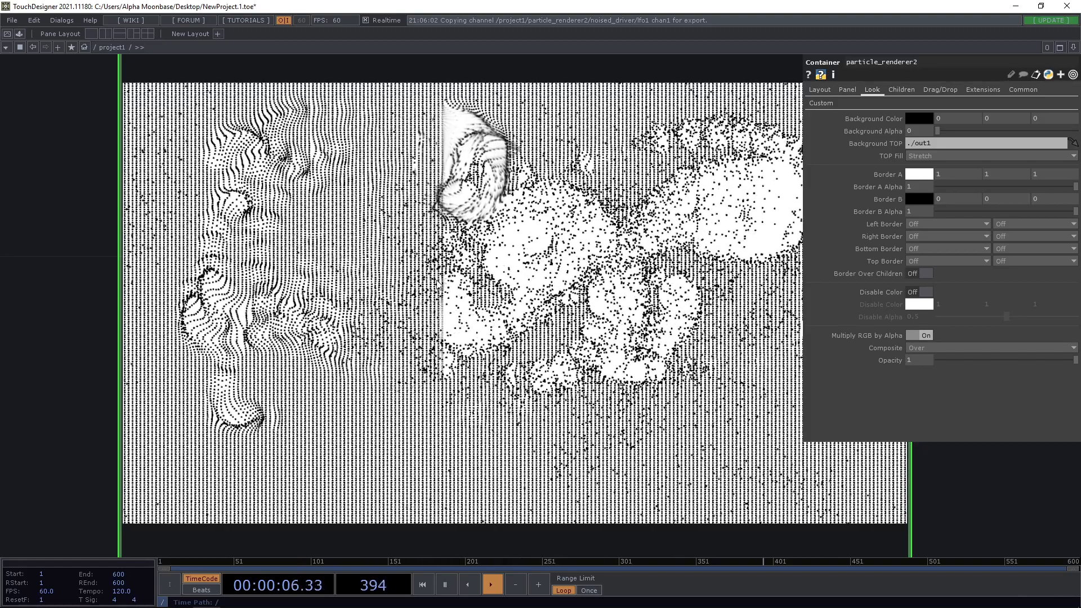
scroll(438, 282, "down", 3)
scroll(650, 393, "up", 2)
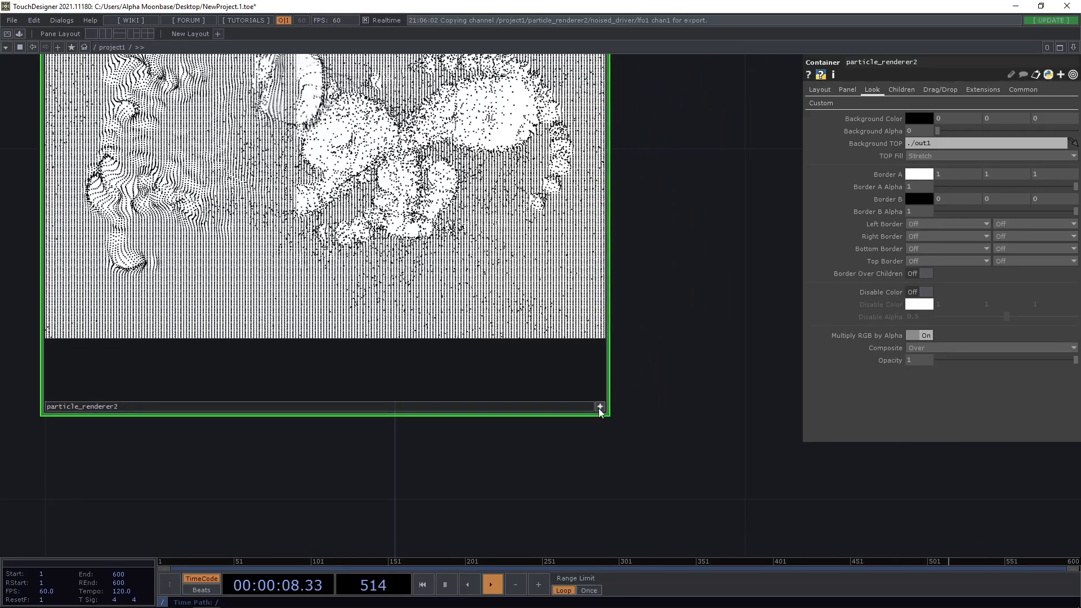
left_click_drag(600, 411, 710, 447)
- Dive back through particle_renderer2 into noised_driver and centre on matte1
key("Return")
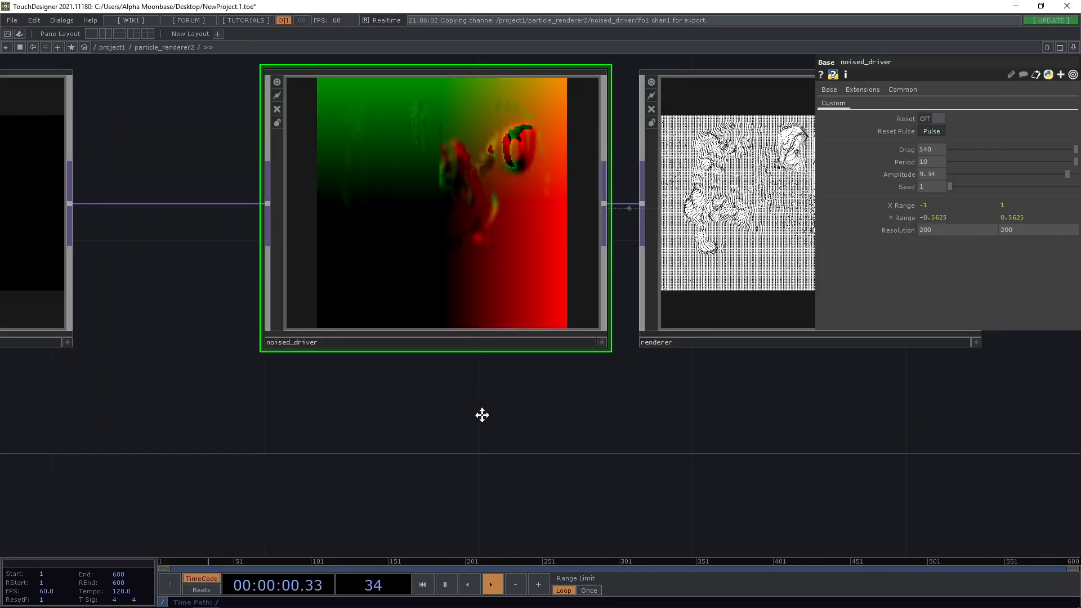
scroll(482, 414, "down", 2)
left_click_drag(439, 397, 396, 287)
scroll(338, 380, "down", 1)
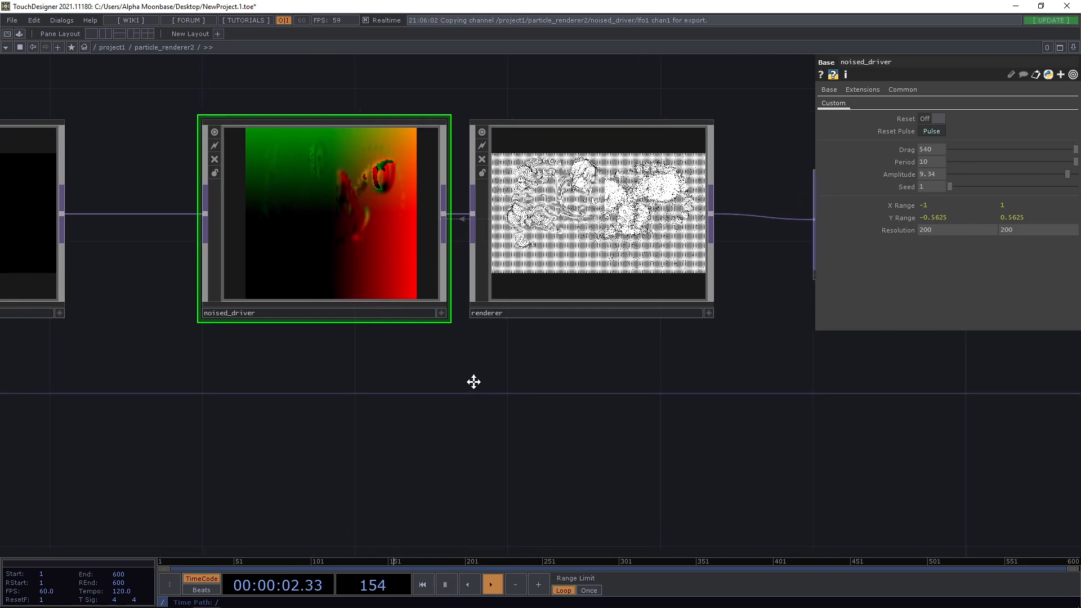
left_click_drag(473, 381, 467, 374)
scroll(388, 272, "up", 2)
key("Return")
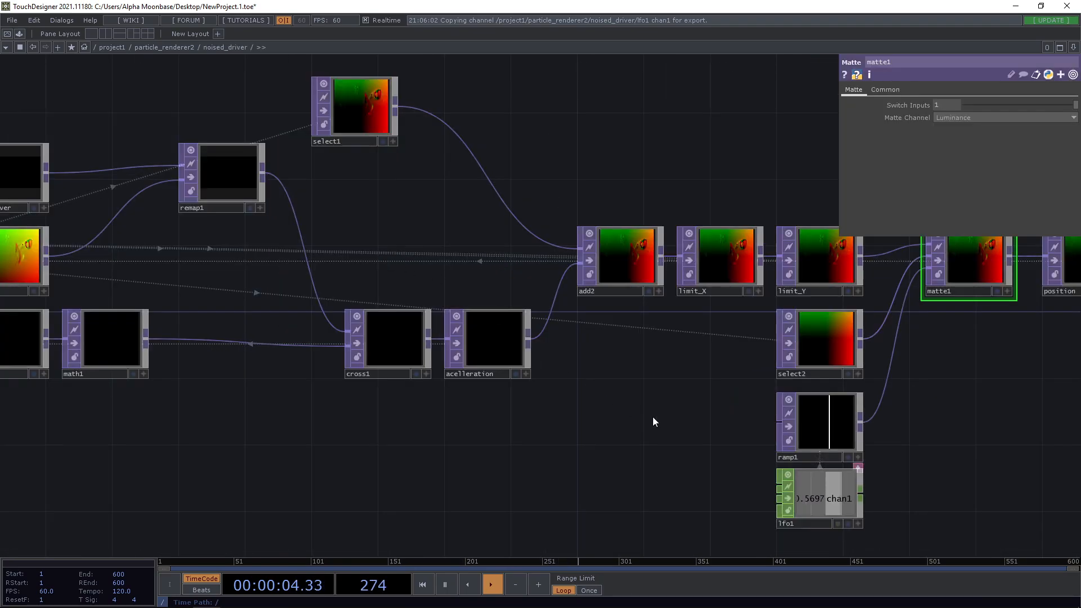
left_click_drag(652, 421, 312, 347)
scroll(563, 344, "up", 1)
left_click_drag(566, 330, 598, 216)
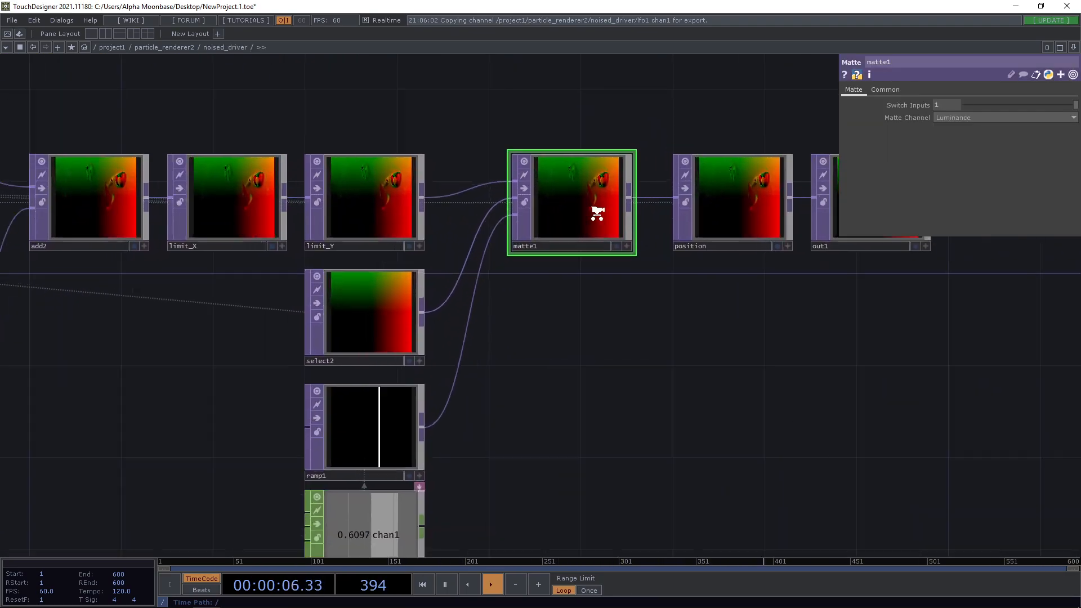
scroll(597, 215, "up", 3)
scroll(627, 393, "up", 2)
scroll(573, 185, "up", 2)
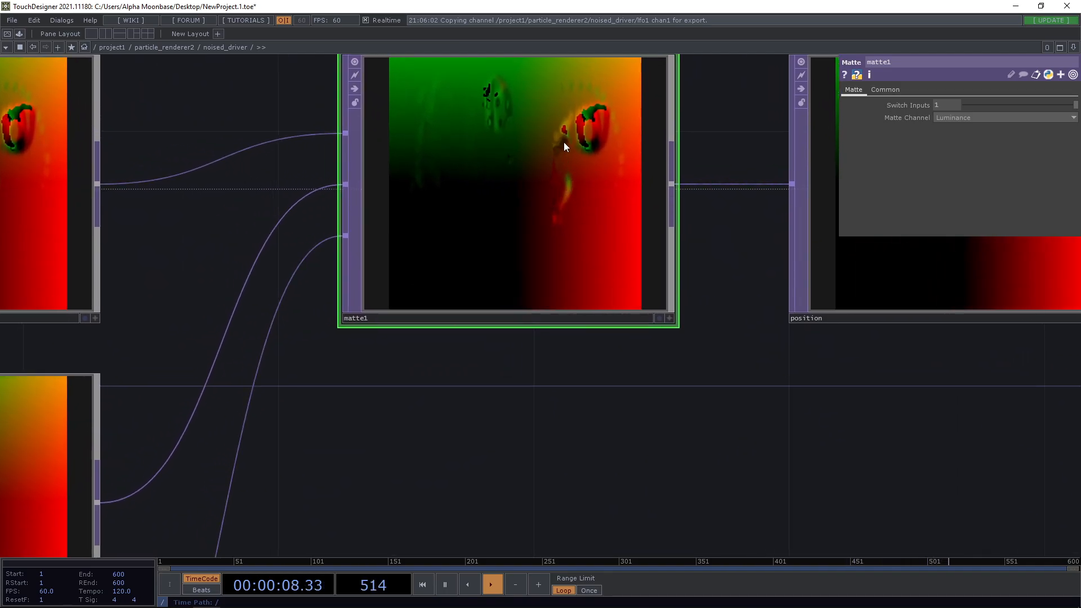
scroll(606, 362, "down", 5)
- Move ramp1 with lfo1 down-left, then pull lfo1 down away from ramp1
mouse_move(624, 287)
left_mouse_down()
mouse_move(666, 221)
mouse_move(545, 294)
left_mouse_up()
left_click(545, 283)
left_click_drag(558, 254, 475, 287)
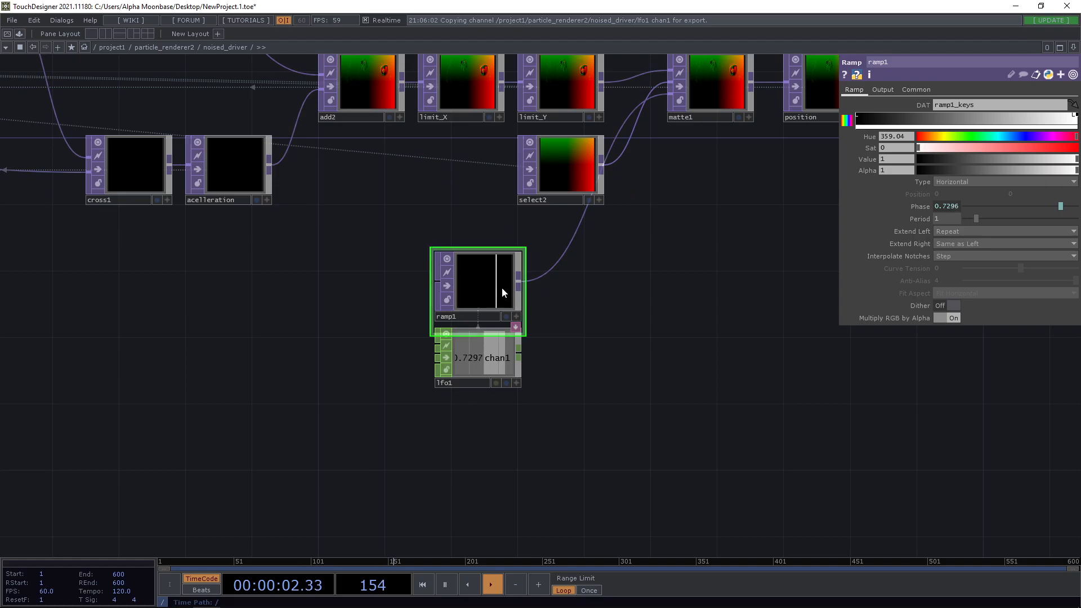
left_click_drag(478, 354, 473, 376)
scroll(543, 266, "up", 1)
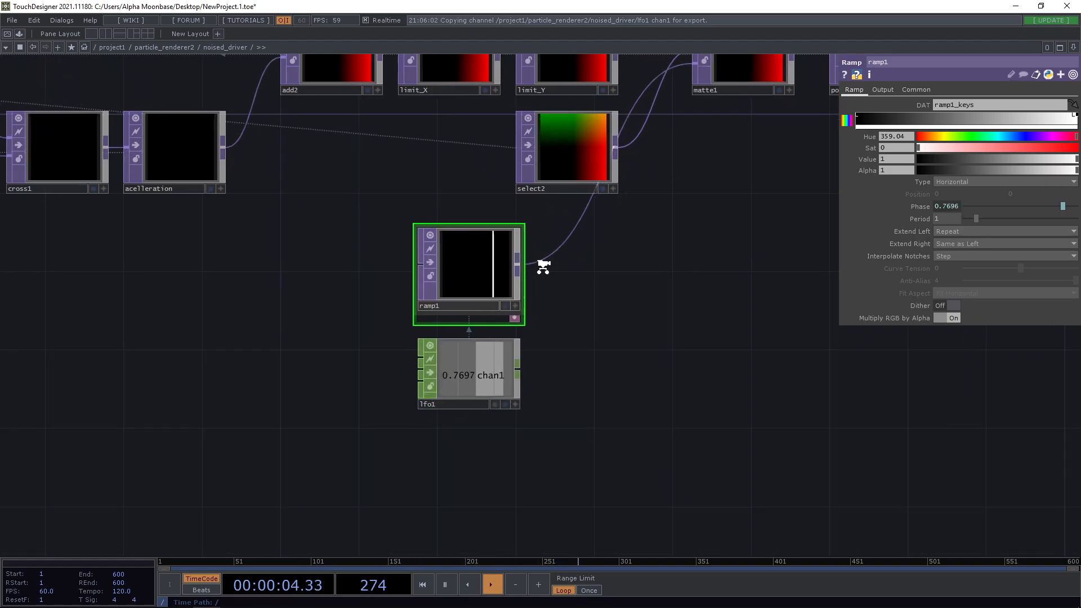
scroll(543, 267, "up", 2)
- Add a Lookup TOP (lookup1) right of ramp1 and a Noise TOP (noise2) below it
key("Tab")
type("lo")
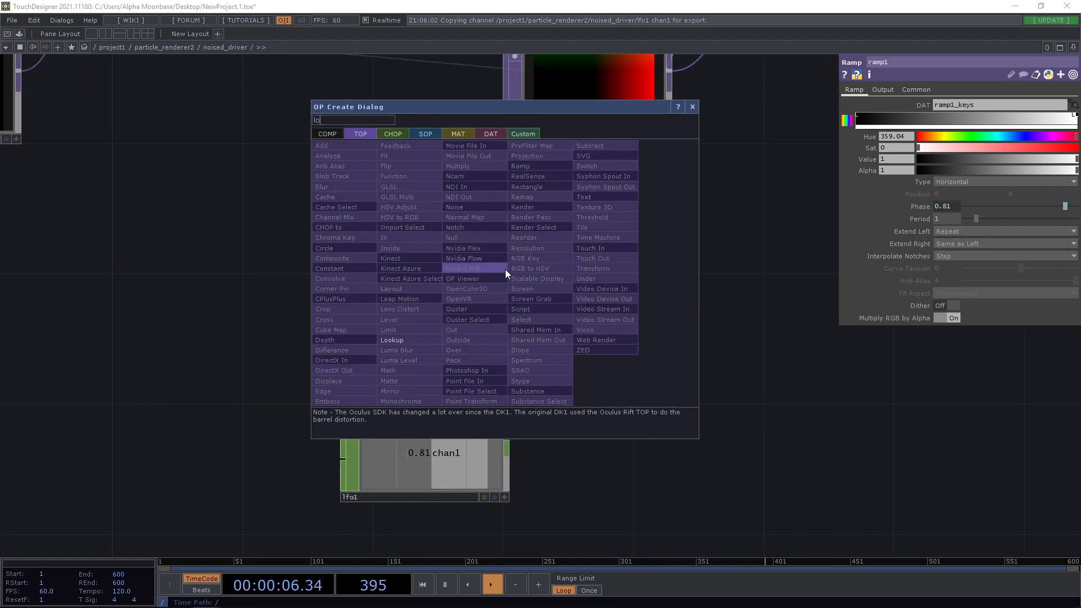
left_click(392, 340)
left_click(628, 282)
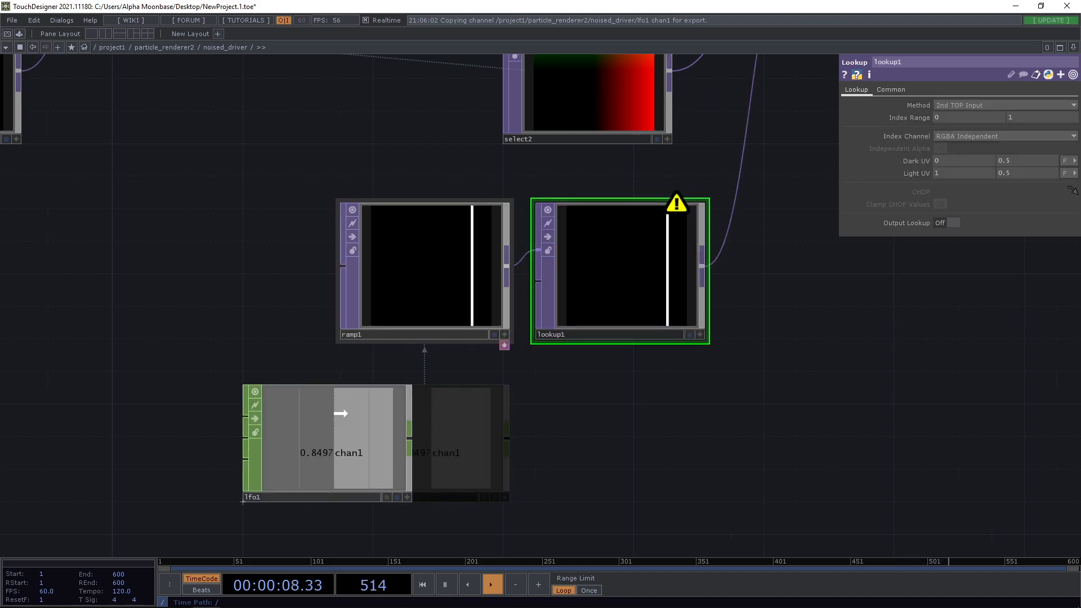
left_click_drag(340, 414, 229, 321)
key("Tab")
type("n")
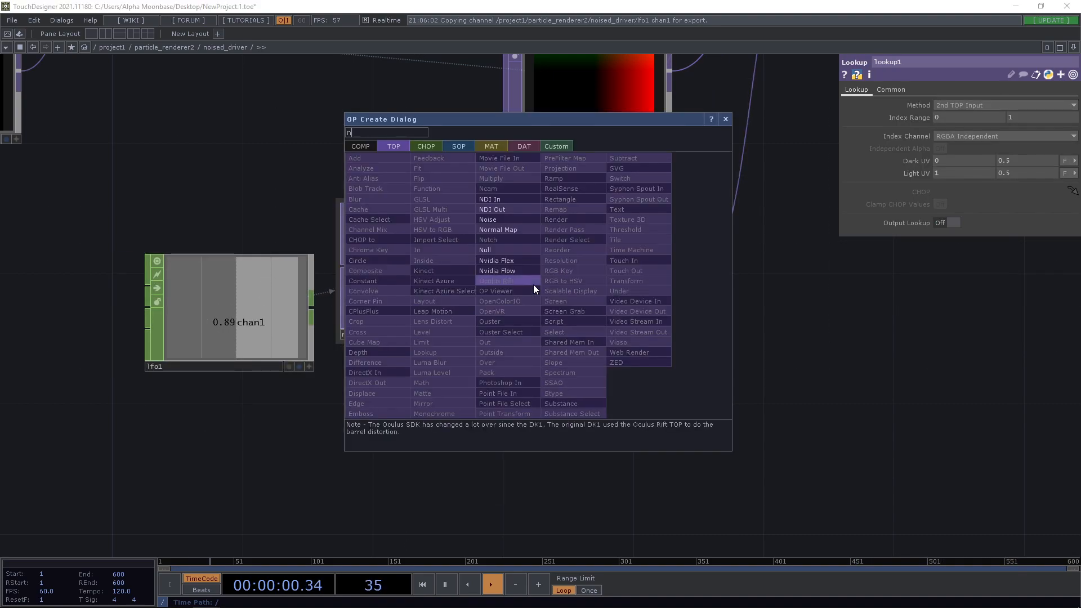
left_click(527, 241)
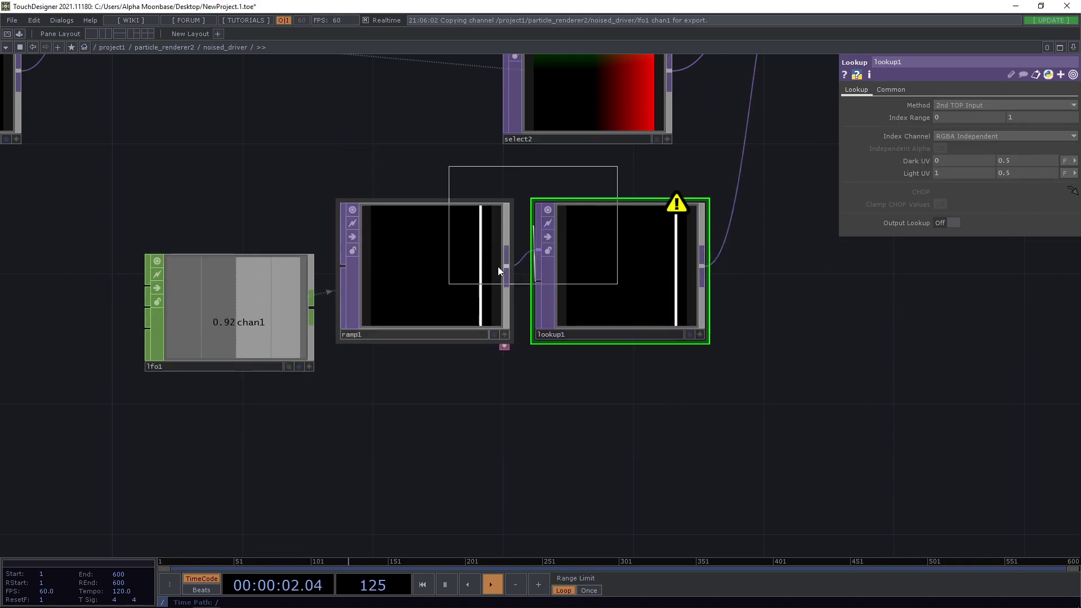
left_click(422, 441)
- Swap noise2 into ramp1's spot and wire noise2 and ramp1 into lookup1's two inputs
left_click_drag(633, 439, 560, 419)
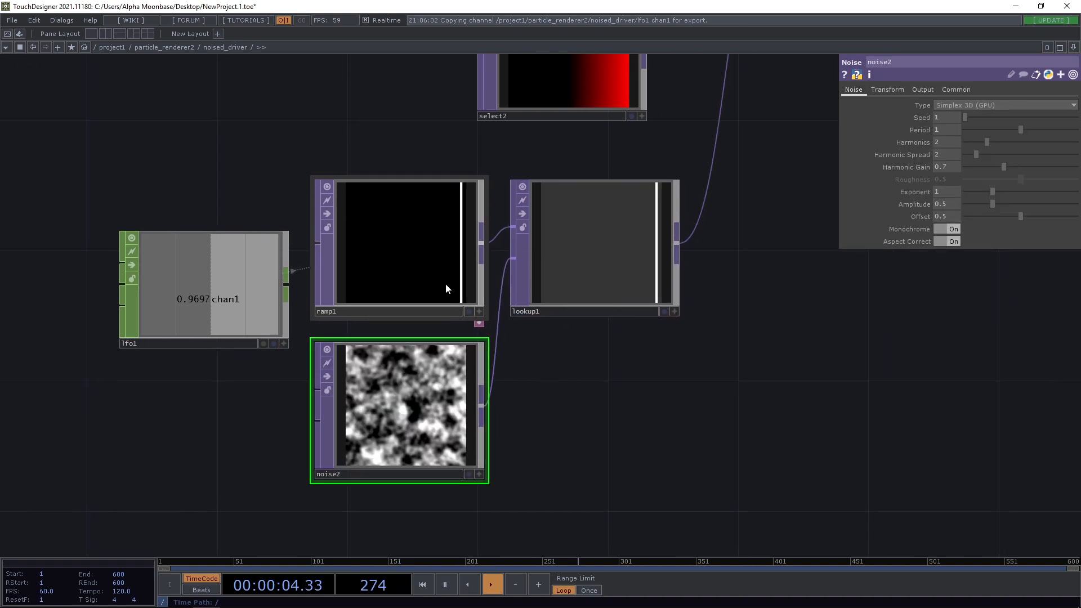
left_click_drag(445, 283, 415, 513)
left_click_drag(412, 382, 378, 223)
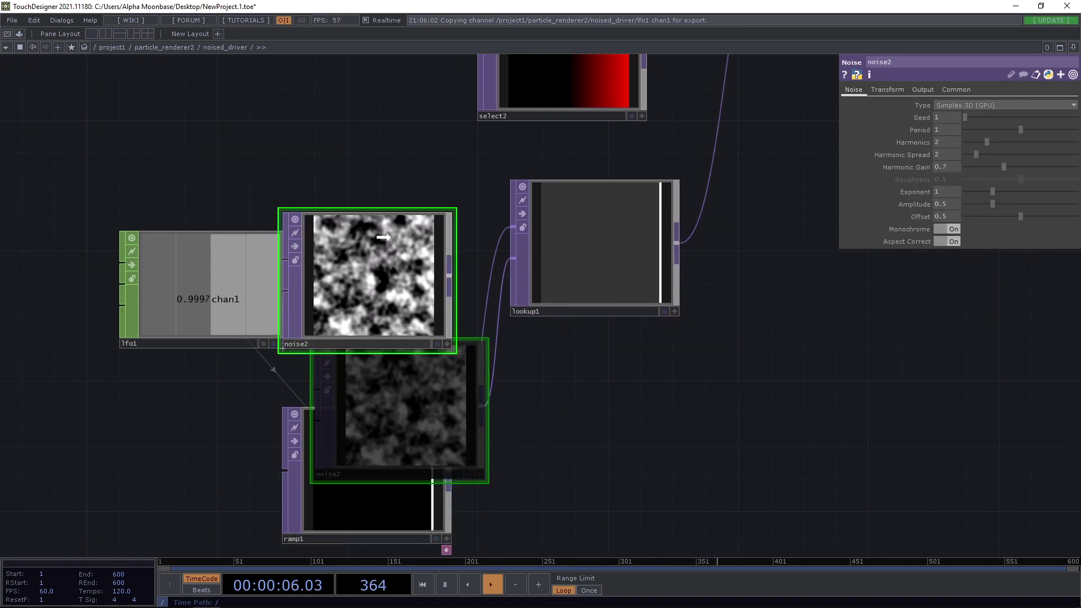
left_click(594, 241)
left_click_drag(449, 245, 512, 256)
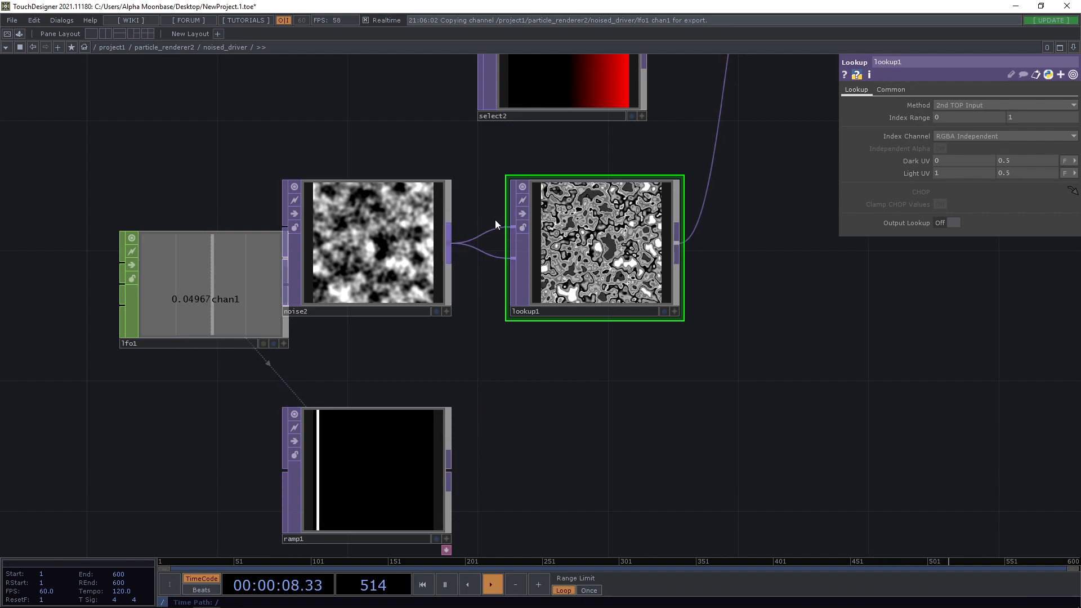
left_click_drag(456, 440, 512, 270)
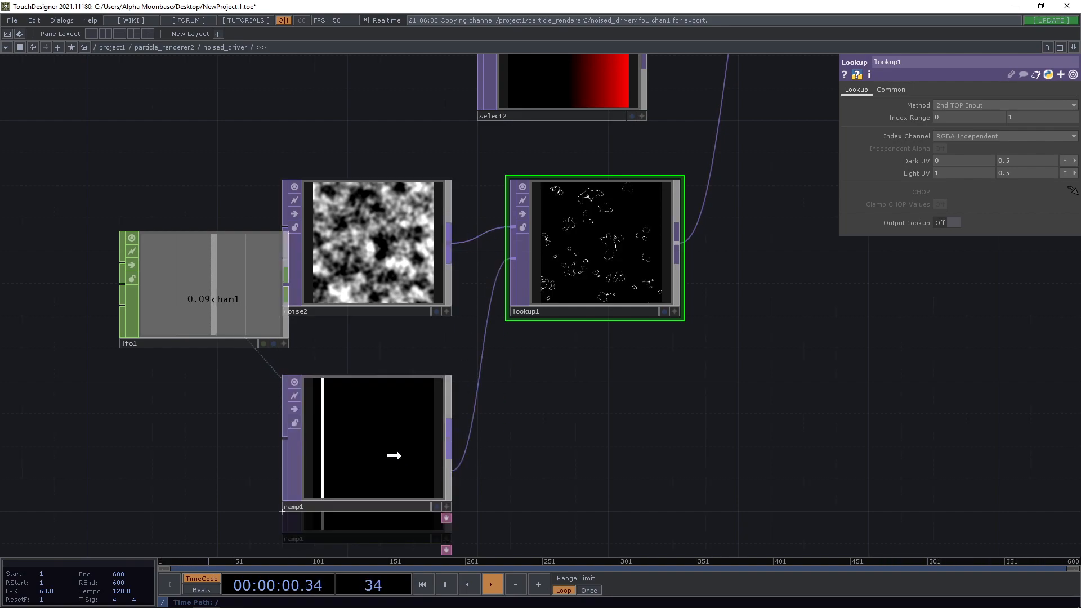
- Tidy ramp1 beneath noise2 and lower noise2's Period to 0 for fine-grain dots
left_click_drag(389, 453, 404, 380)
left_click_drag(373, 251, 405, 250)
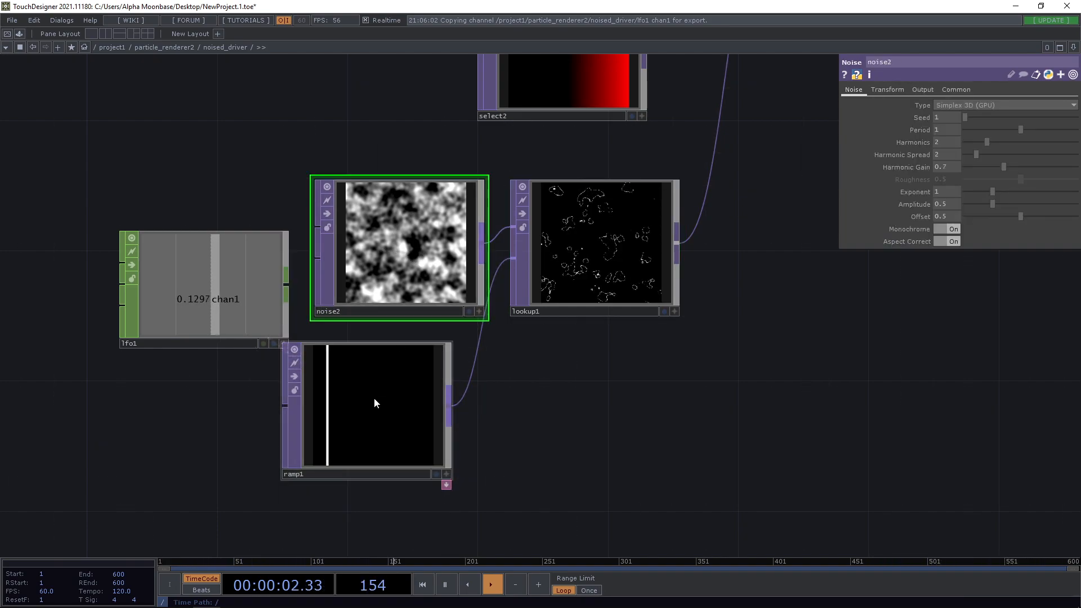
left_click_drag(374, 398, 407, 398)
left_click(983, 105)
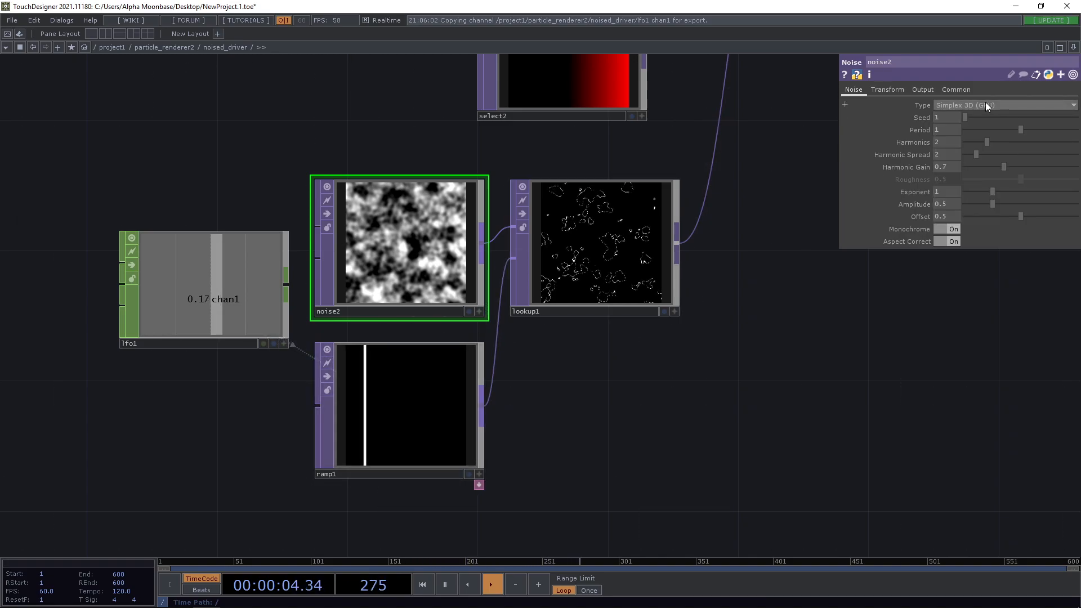
left_click_drag(1020, 129, 953, 131)
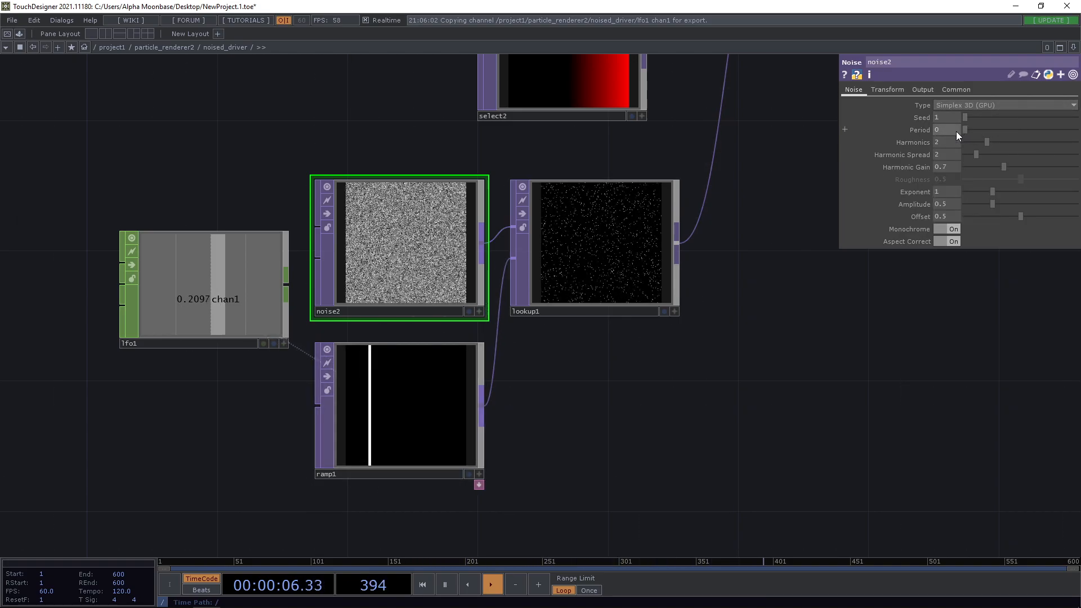
scroll(611, 249, "up", 5)
scroll(693, 295, "up", 1)
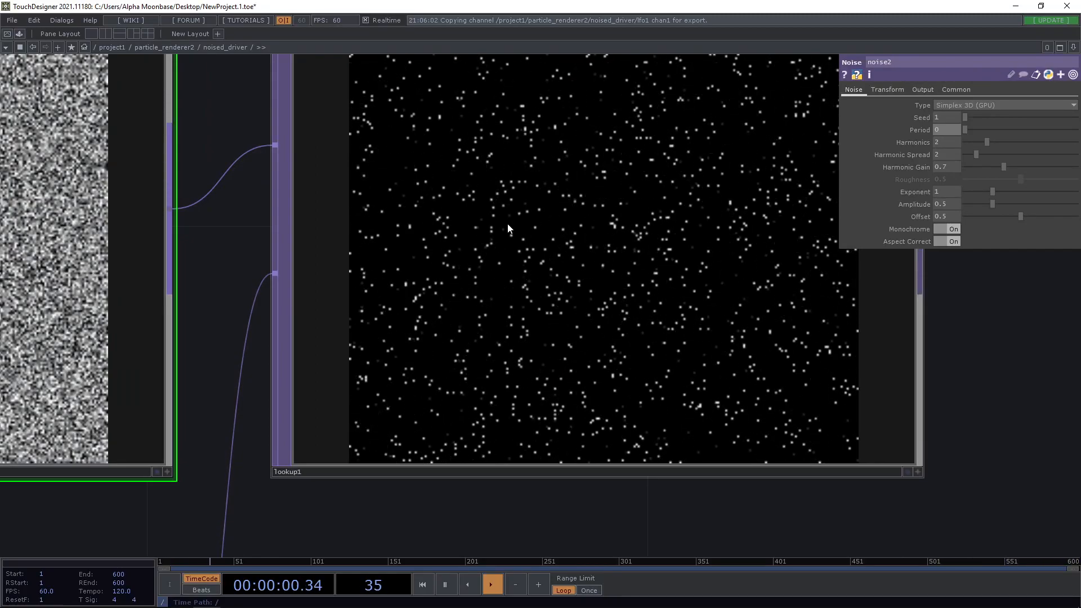
scroll(564, 273, "down", 3)
scroll(621, 292, "up", 1)
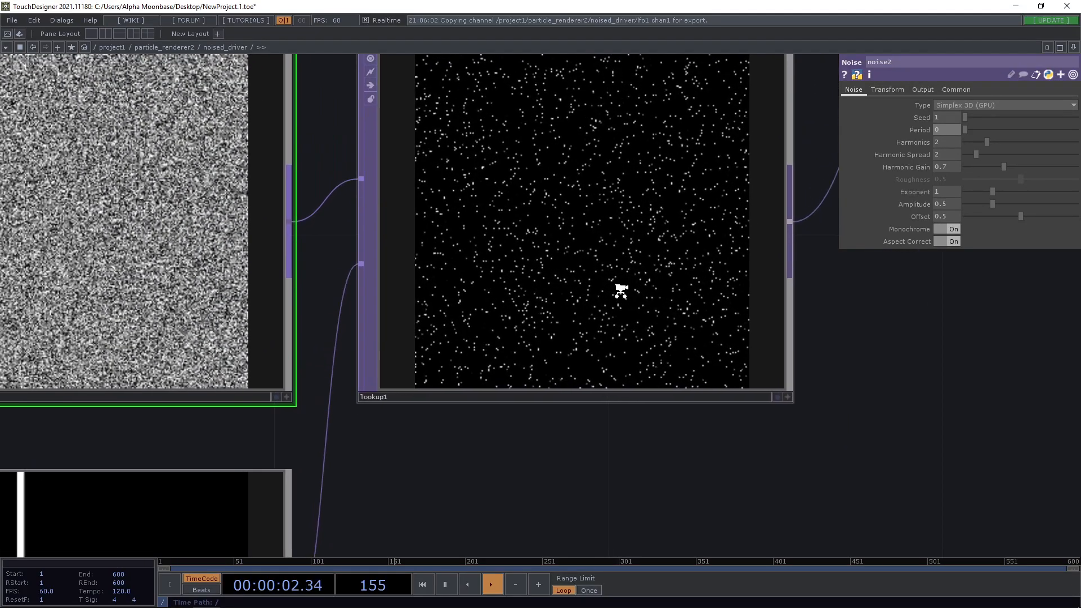
scroll(639, 289, "down", 3)
scroll(667, 254, "up", 4)
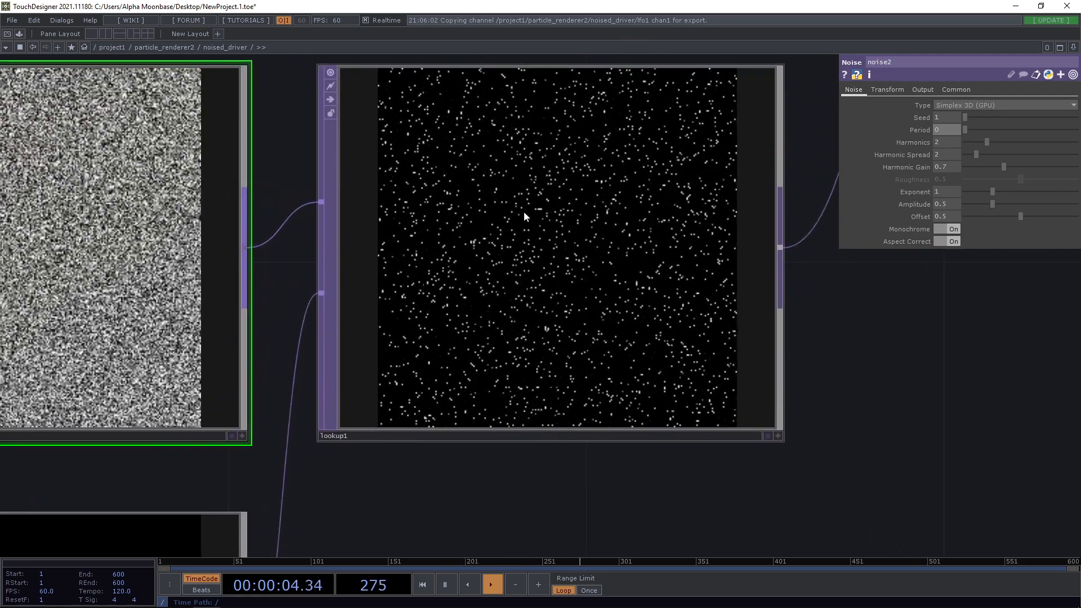
scroll(584, 291, "down", 5)
scroll(772, 332, "up", 2)
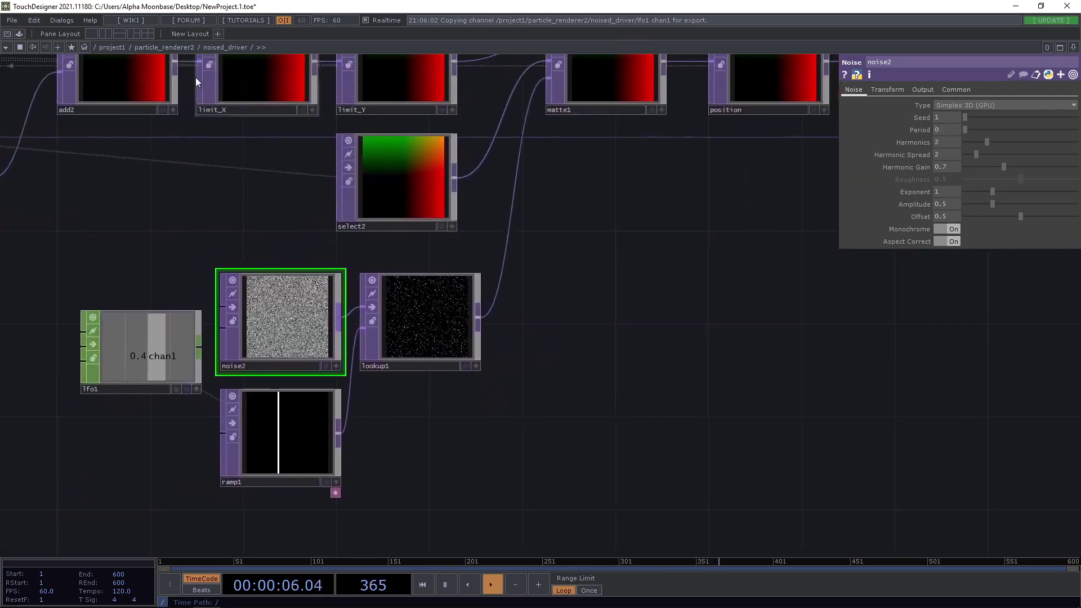
- Go up to project1, make particle_renderer2's preview live, then enter the container
left_click(121, 49)
left_click_drag(625, 485, 731, 479)
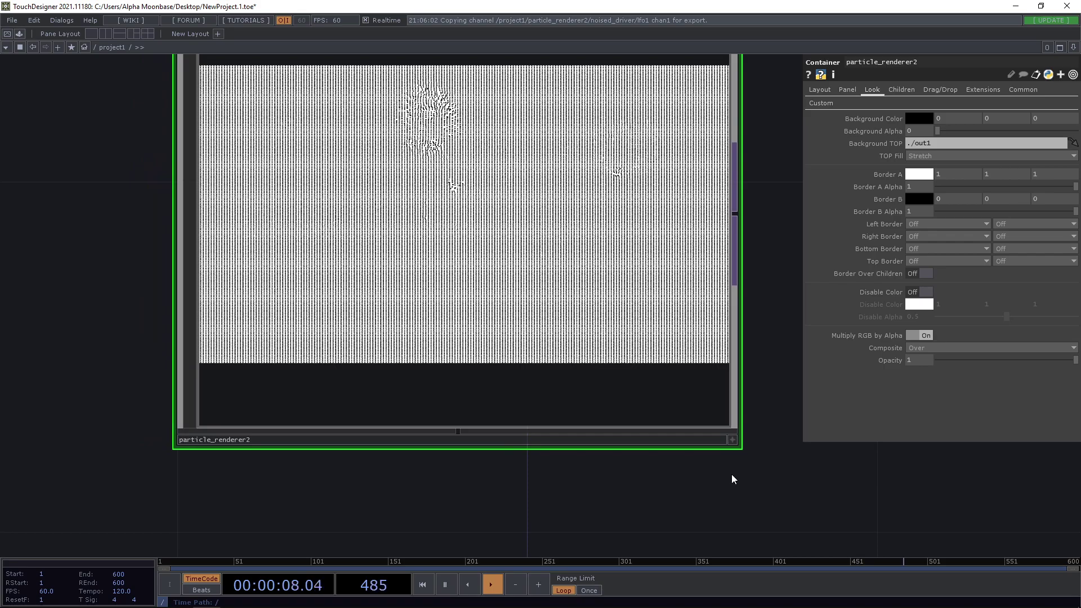
left_click(732, 439)
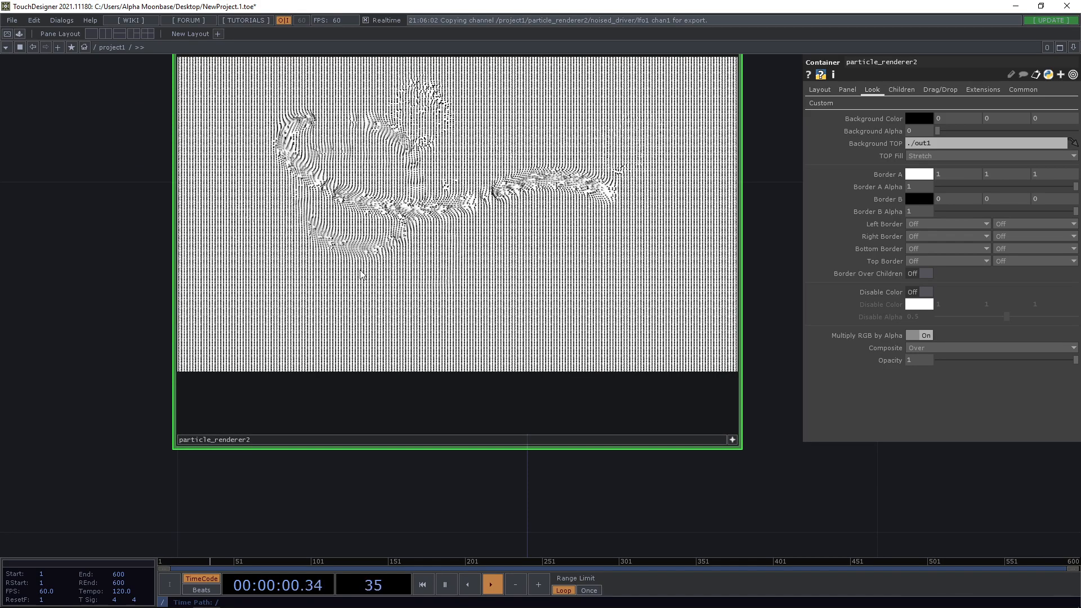
scroll(592, 338, "up", 2)
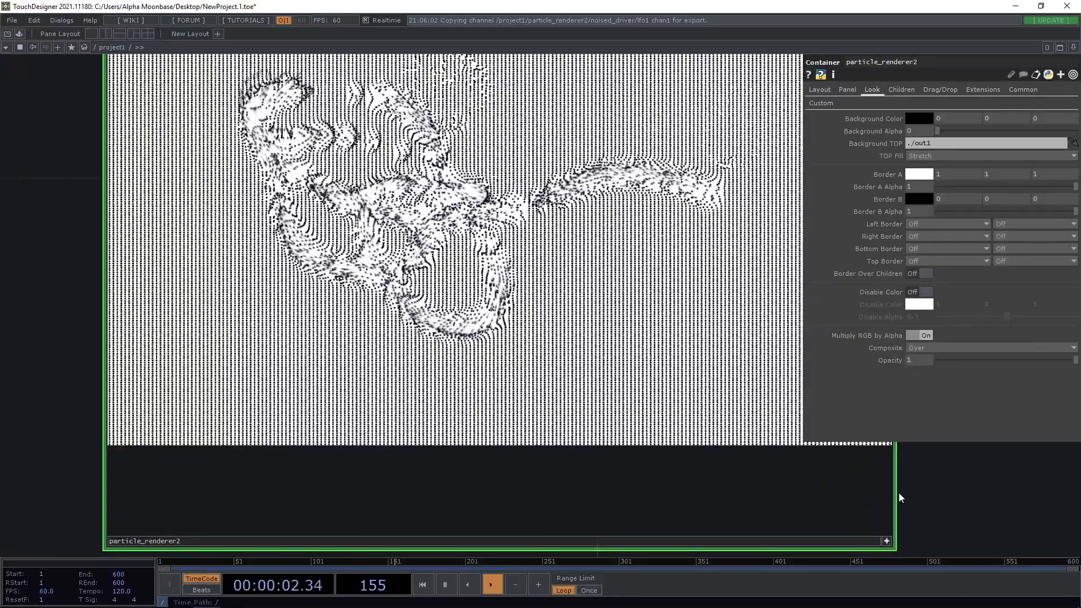
scroll(541, 337, "down", 4)
key("Return")
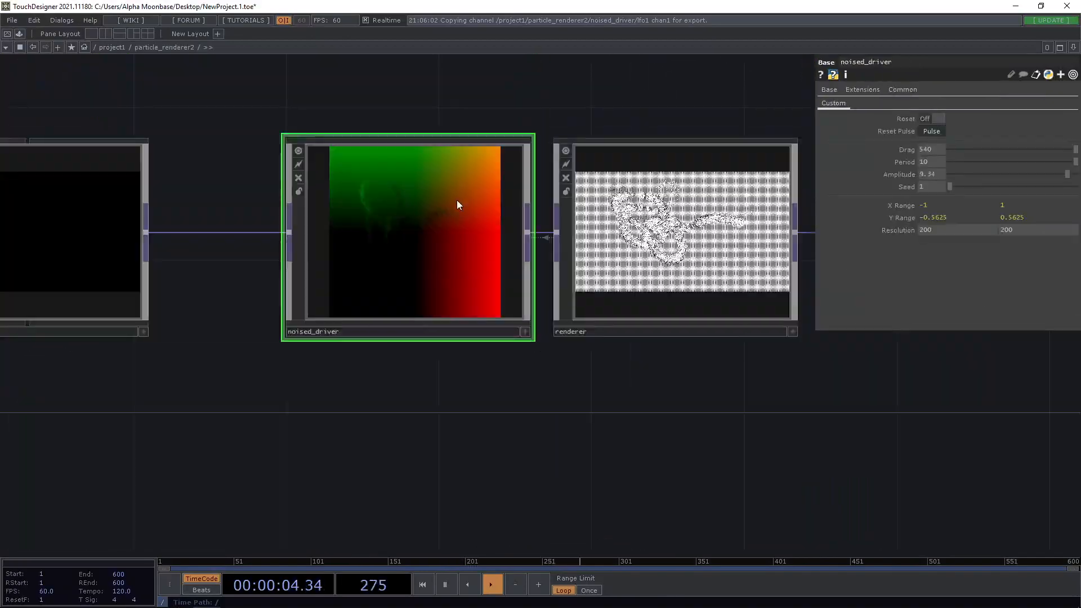
scroll(472, 227, "down", 3)
- Inside noised_driver, set noise2's Common-page Input Smoothness to Nearest Pixel
key("Return")
scroll(552, 302, "up", 2)
left_click_drag(571, 418, 442, 366)
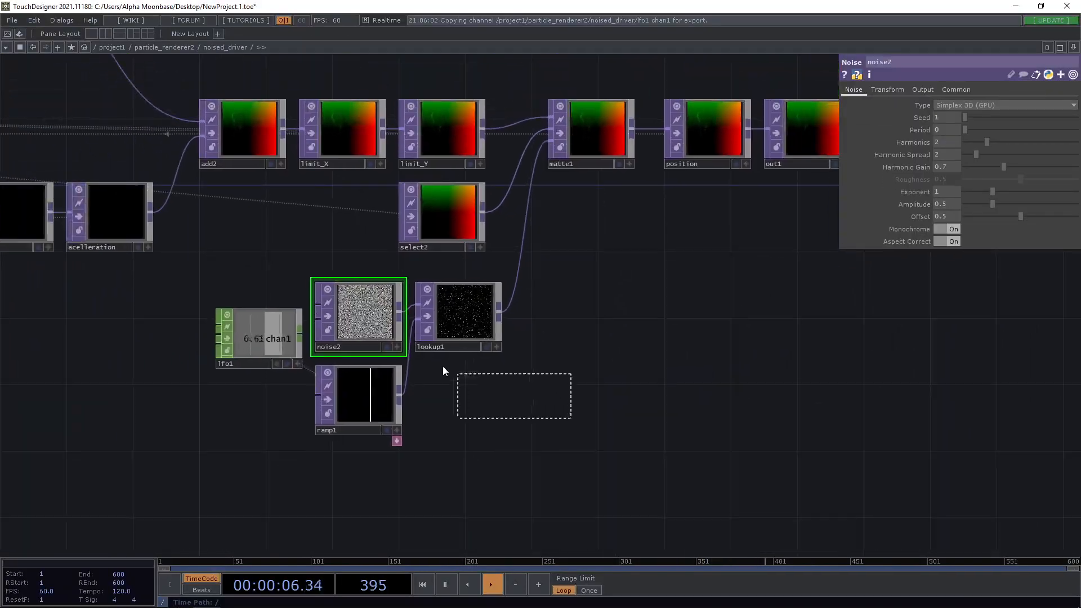
left_click(956, 89)
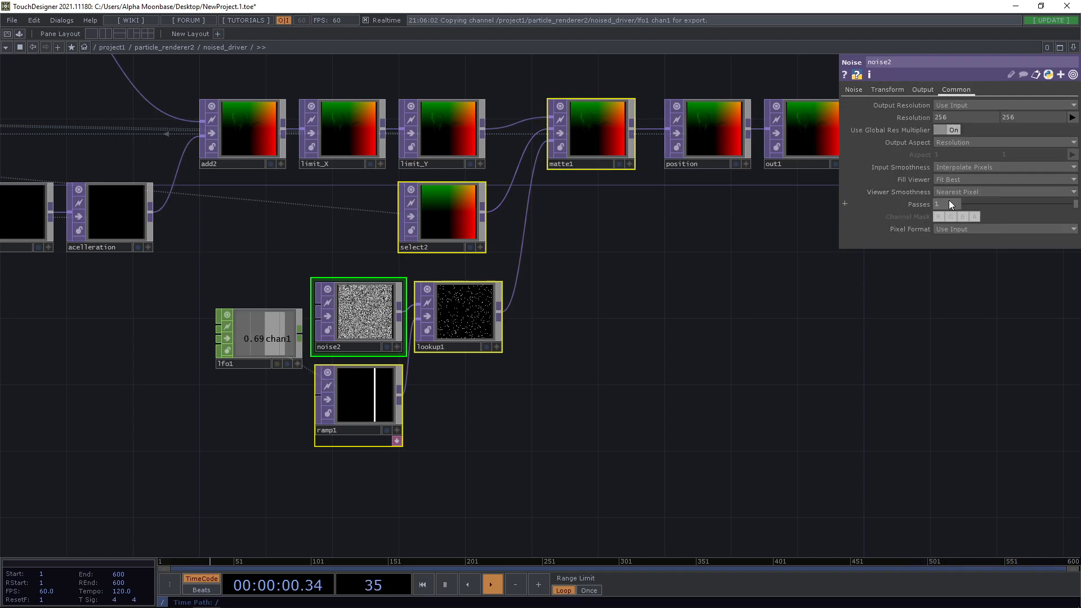
scroll(507, 315, "up", 5)
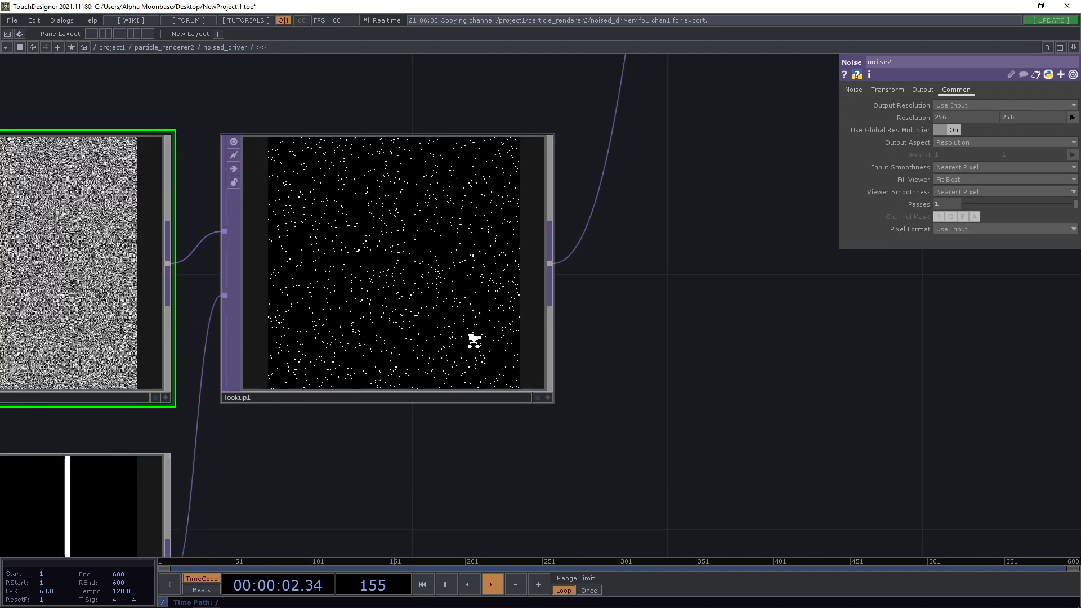
scroll(473, 316, "up", 4)
scroll(381, 317, "up", 3)
scroll(793, 360, "down", 4)
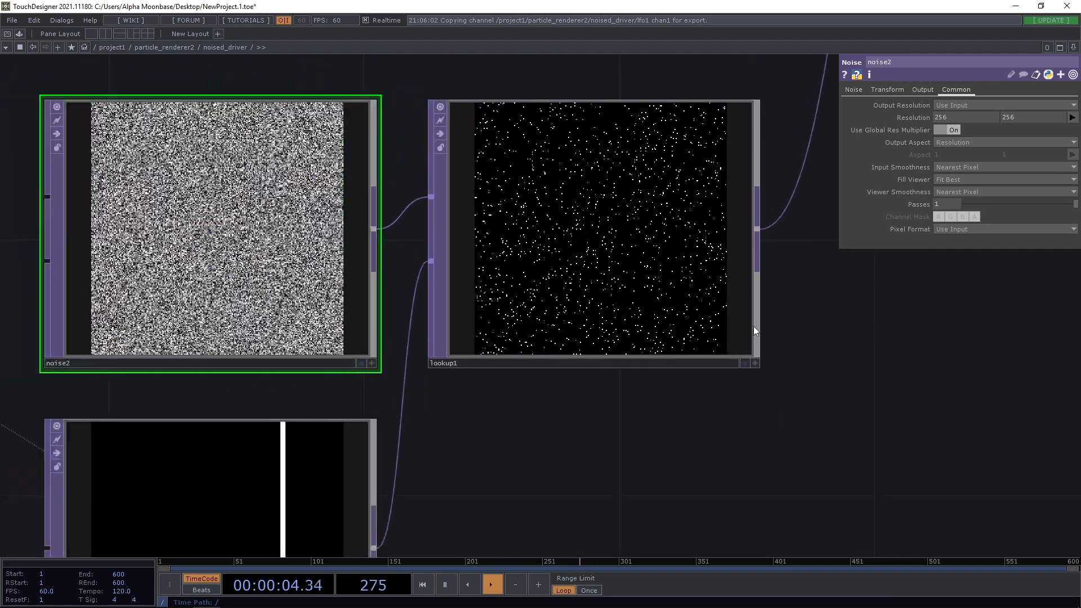
scroll(650, 314, "up", 3)
scroll(629, 389, "up", 2)
left_click_drag(628, 457, 630, 445)
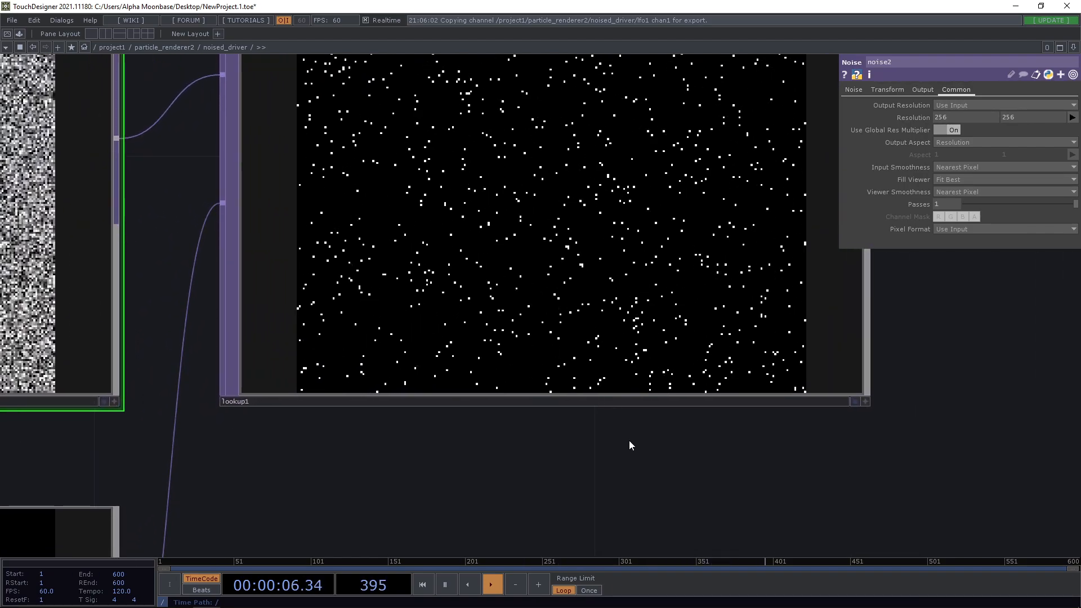
- Go up to project1, enlarge particle_renderer2's viewer and make it live, then re-enter it
left_click(165, 47)
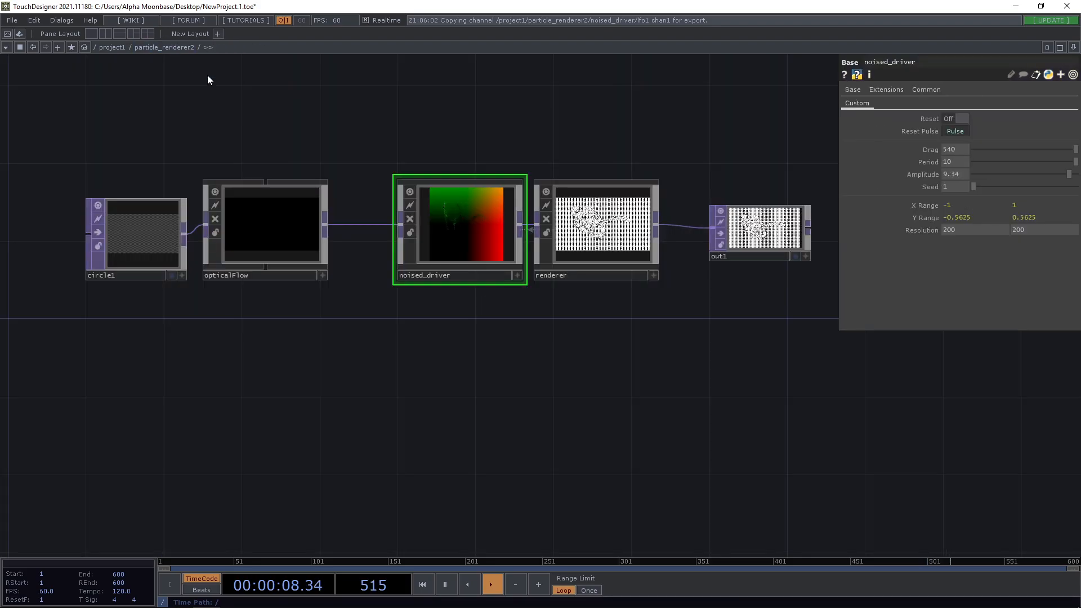
scroll(644, 345, "up", 8)
scroll(644, 344, "up", 3)
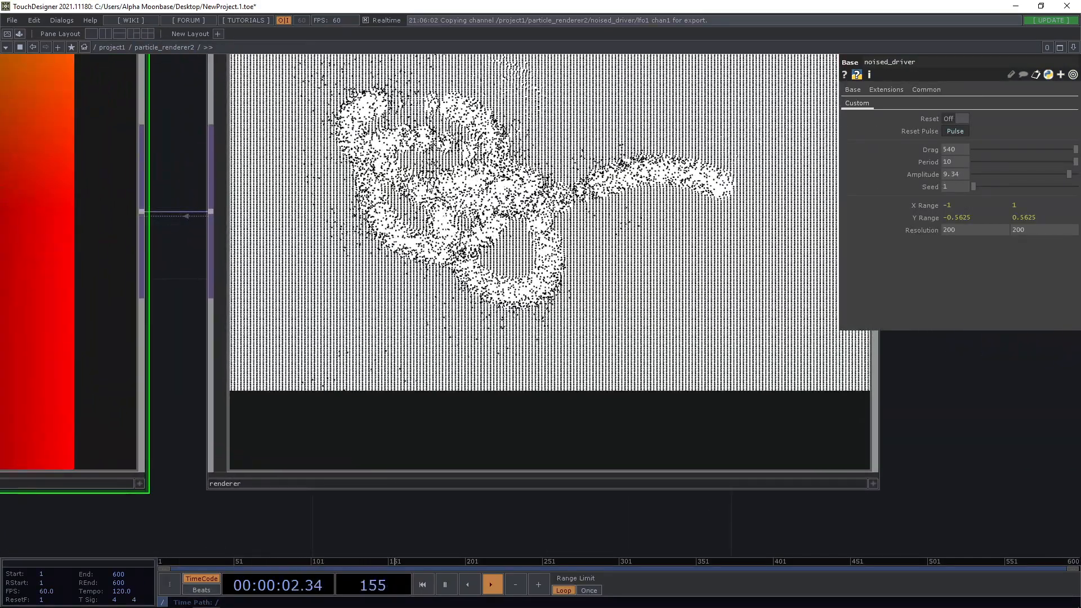
left_click(112, 47)
left_click_drag(531, 325, 583, 363)
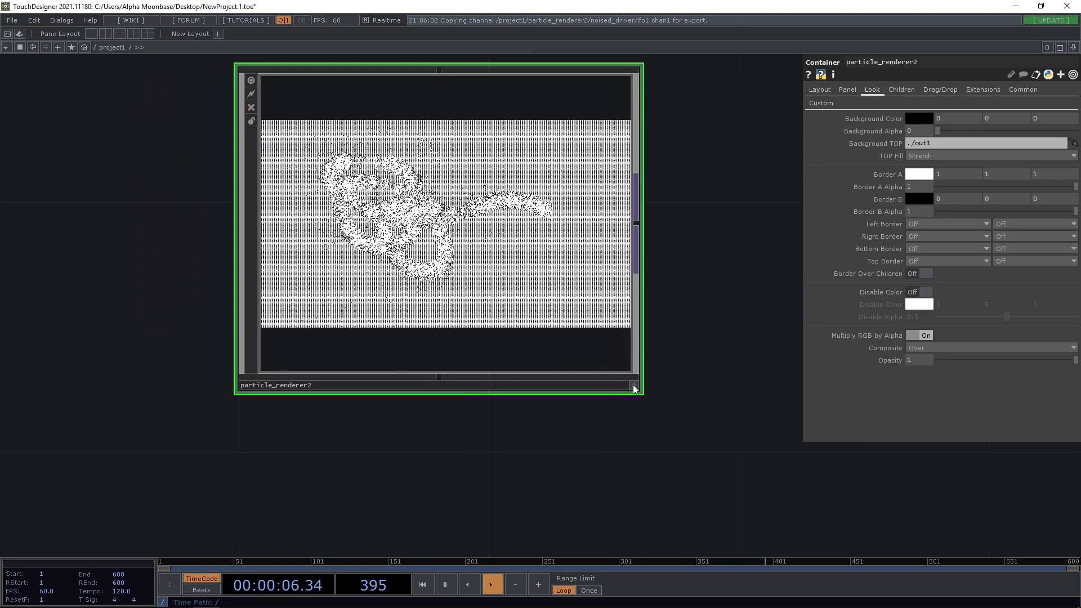
left_click_drag(633, 388, 740, 463)
scroll(718, 463, "up", 1)
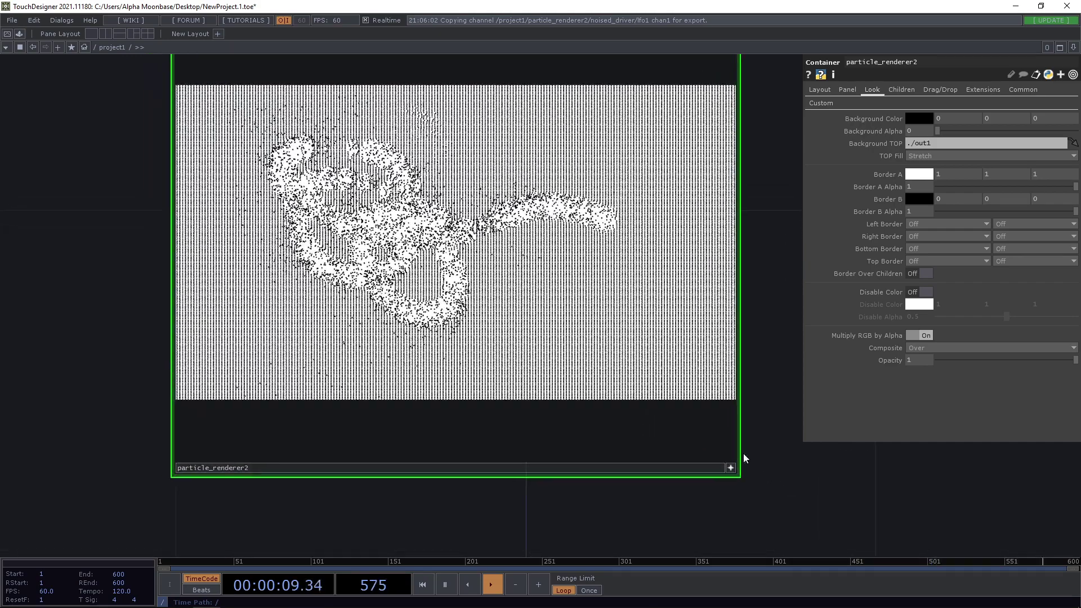
left_click_drag(717, 462, 742, 475)
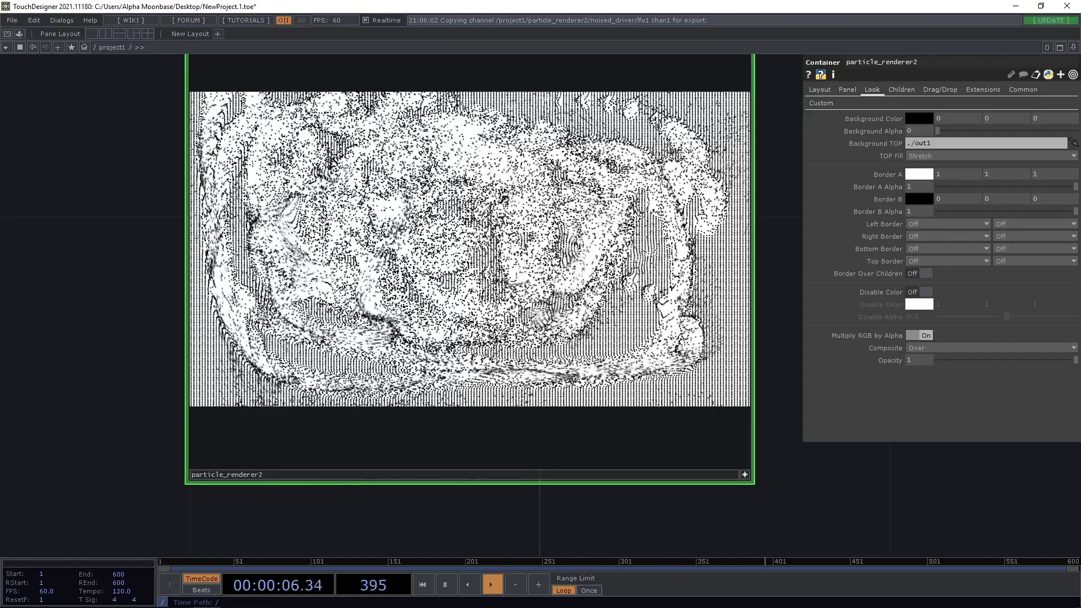
left_click(744, 474)
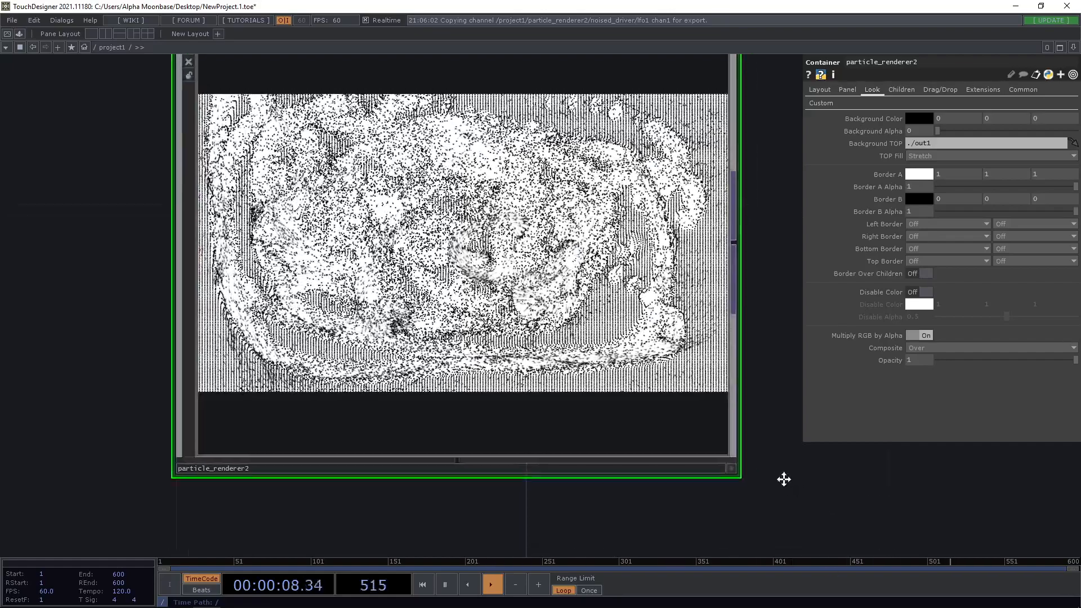
left_click_drag(784, 479, 771, 471)
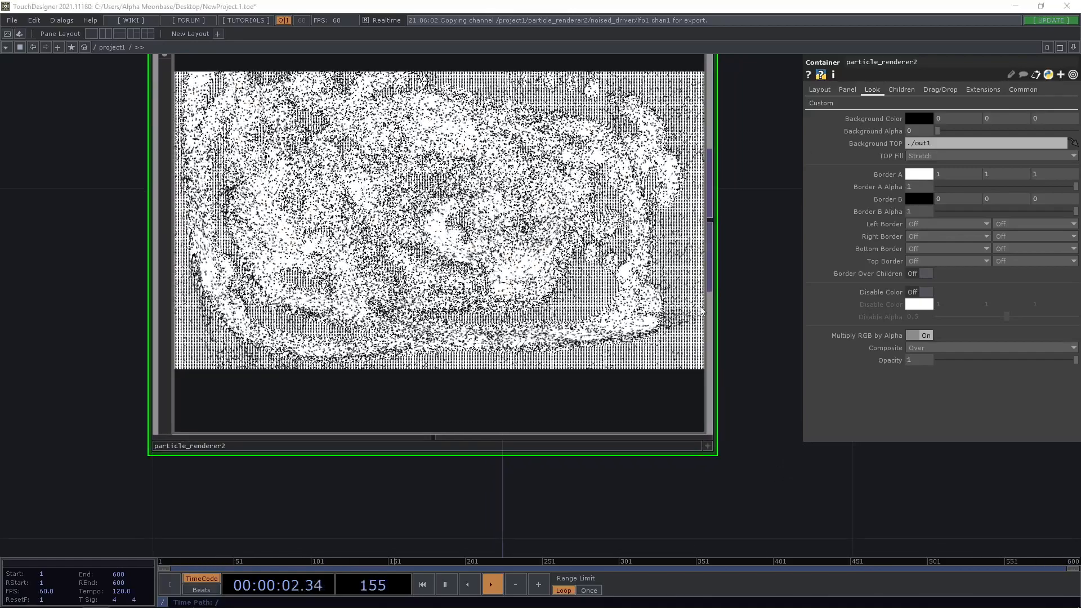
scroll(604, 337, "down", 3)
scroll(604, 337, "down", 3)
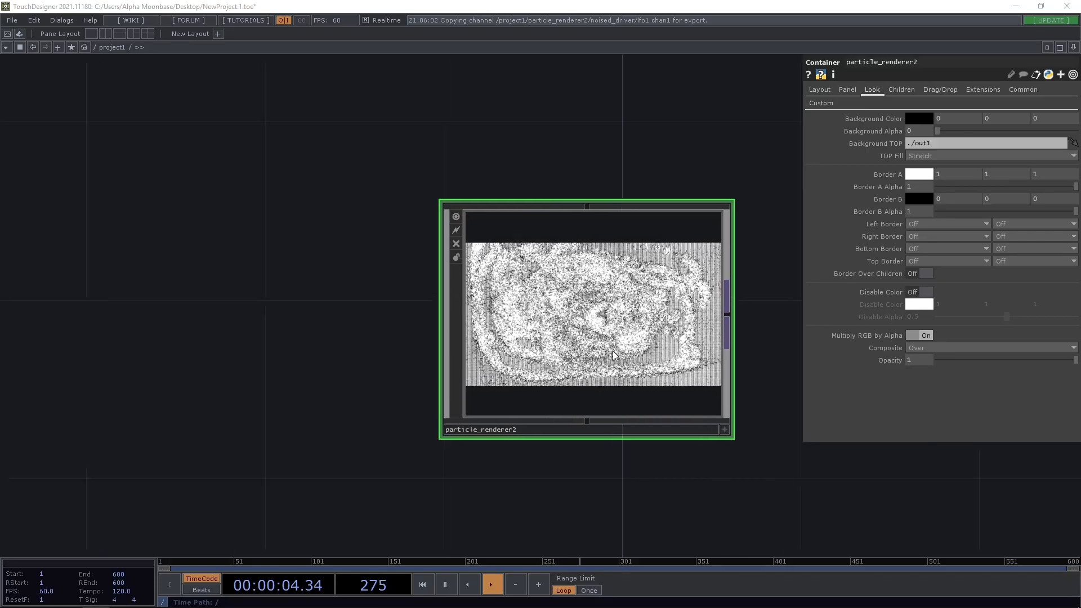
key("i")
scroll(614, 313, "down", 5)
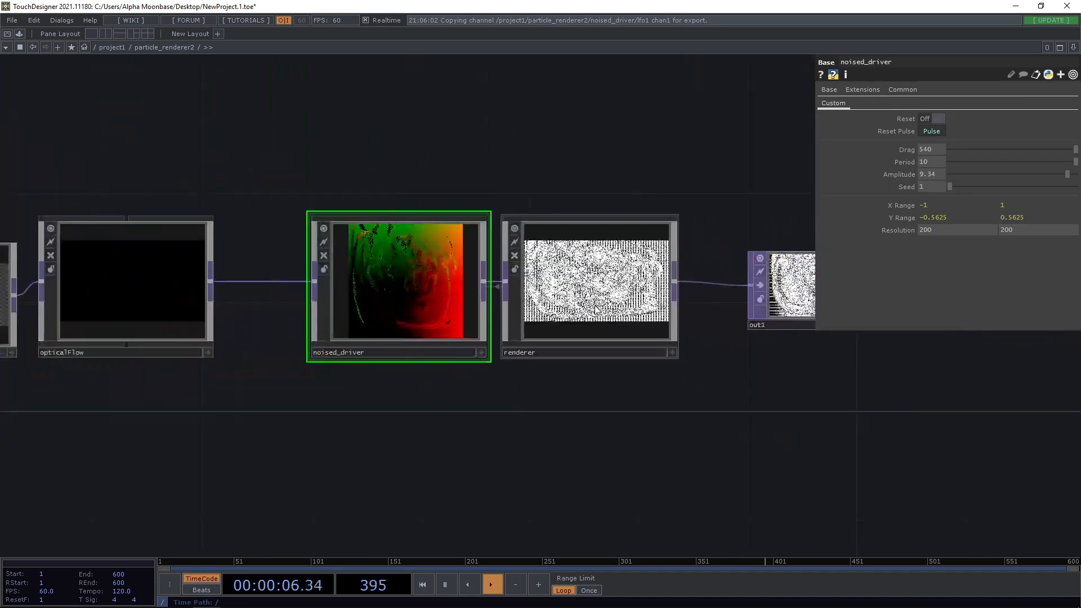
scroll(625, 177, "down", 3)
scroll(553, 168, "up", 1)
scroll(513, 154, "down", 1)
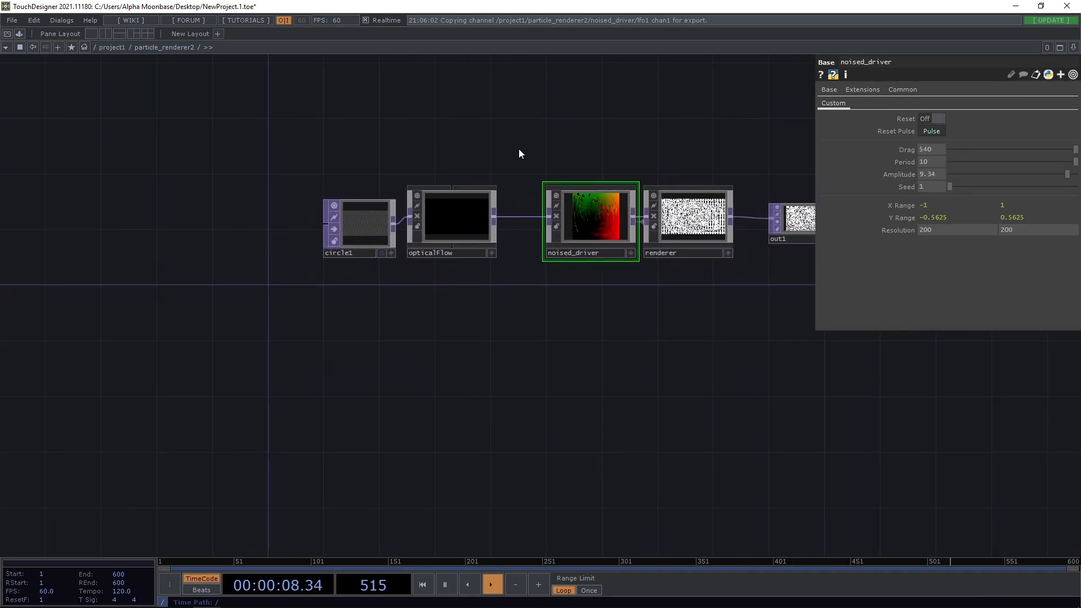